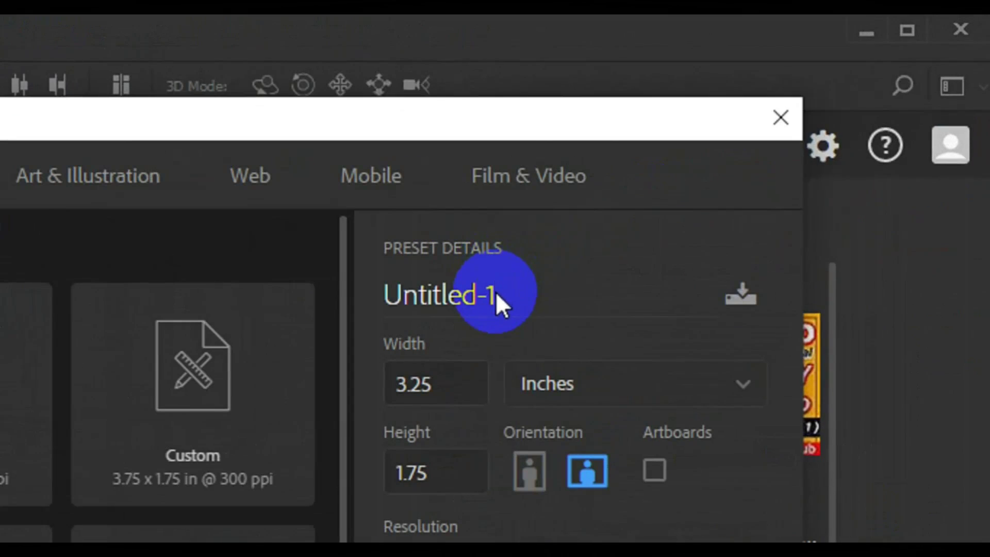
# Create a new document named 'business card' at 3.25 × 1.75 inches, 300 ppi, CMYK.
pyautogui.click(496, 294)
pyautogui.write('bus')
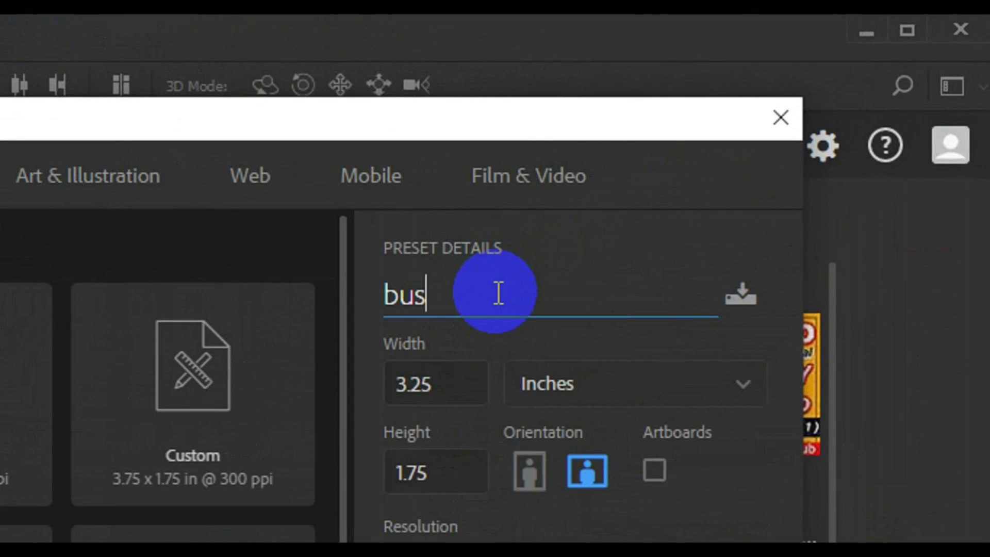
pyautogui.write('iness card')
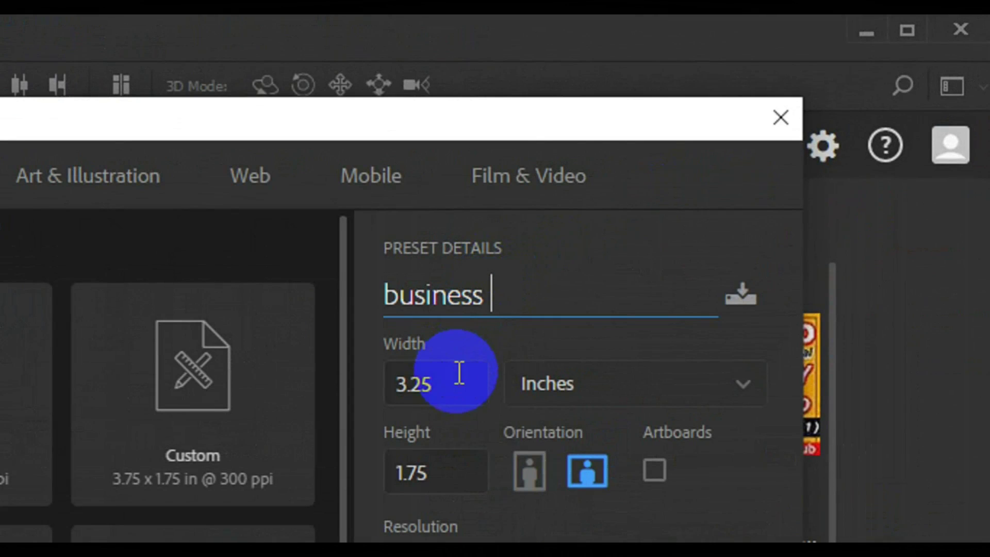
pyautogui.click(392, 385)
pyautogui.click(400, 464)
pyautogui.click(412, 414)
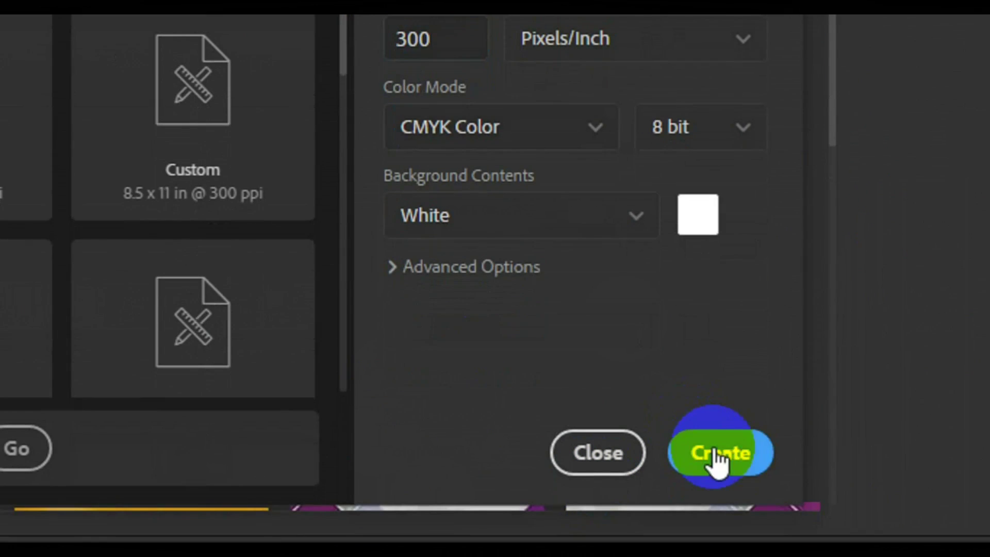
pyautogui.click(718, 454)
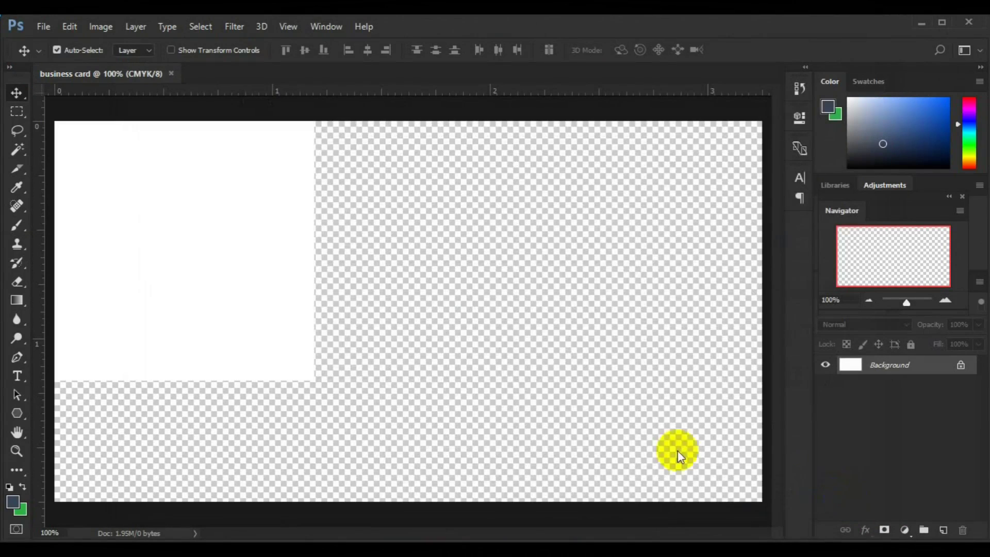
# Zoom out and drag guides onto the left, top, bottom and right edges of the canvas.
pyautogui.hotkey('ctrl', '-')
pyautogui.hotkey('ctrl', '-')
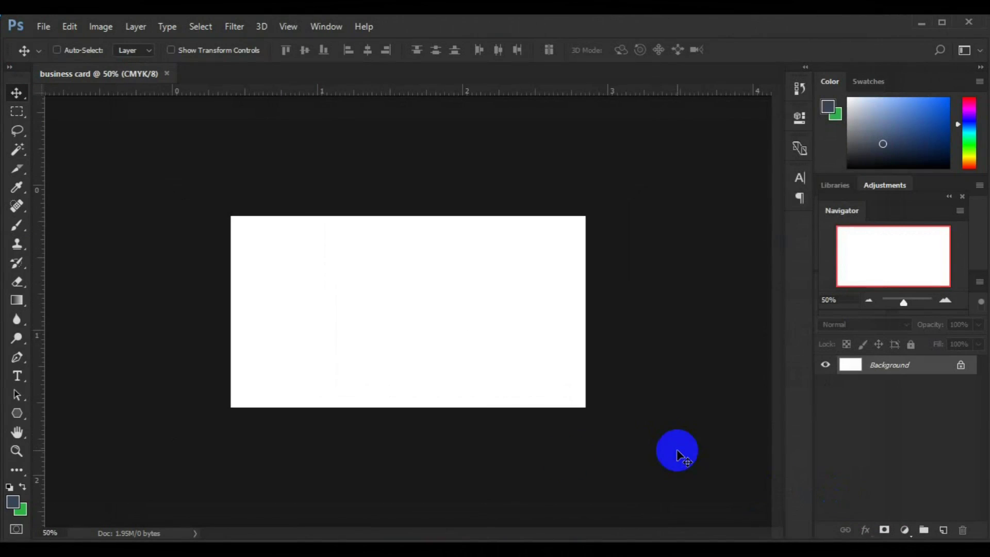
pyautogui.moveTo(44, 309); pyautogui.dragTo(231, 316)
pyautogui.moveTo(343, 94); pyautogui.dragTo(361, 216)
pyautogui.moveTo(404, 90); pyautogui.dragTo(395, 407)
pyautogui.moveTo(41, 380); pyautogui.dragTo(591, 320)
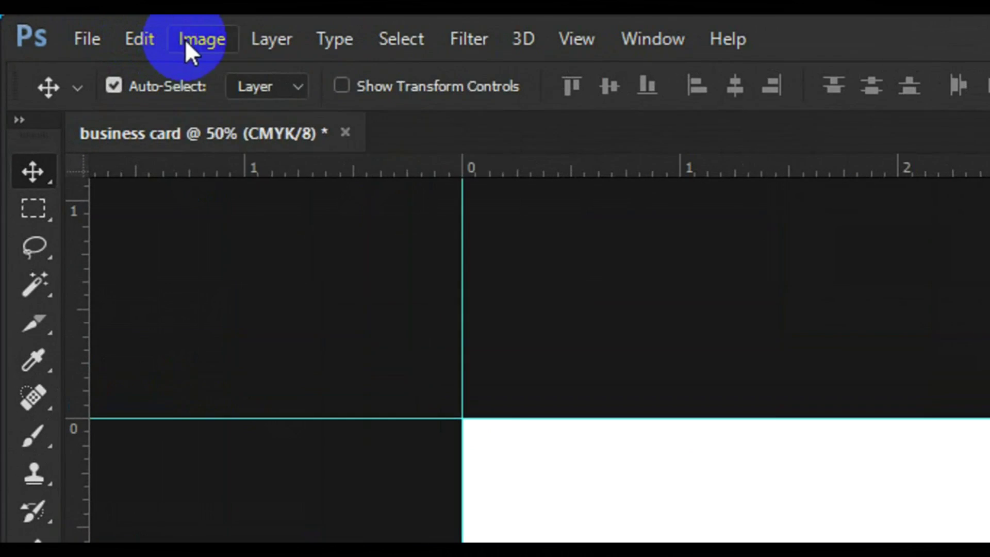
# Enlarge the canvas by a relative 0.25 in to 3.5 × 2 inches.
pyautogui.click(186, 41)
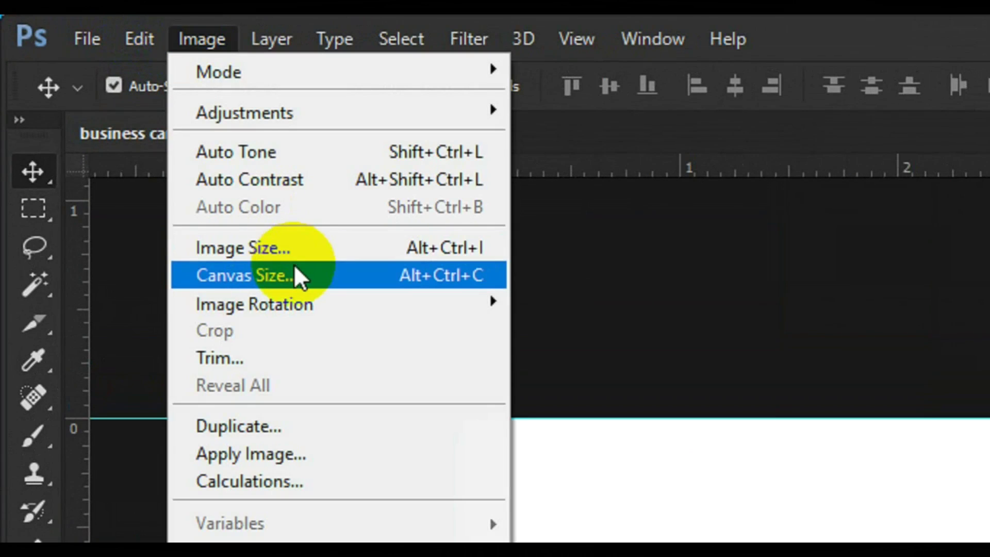
pyautogui.click(293, 265)
pyautogui.click(485, 202)
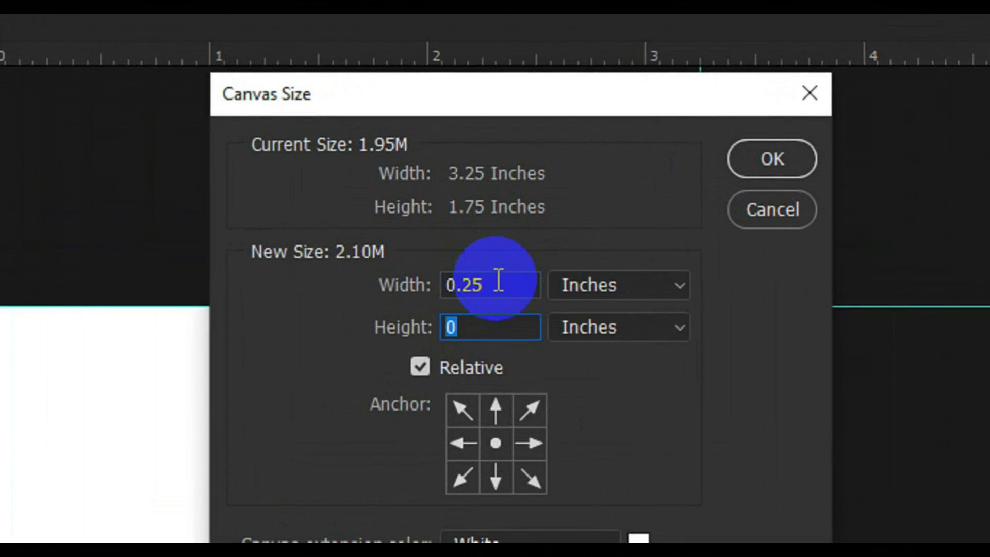
pyautogui.click(772, 158)
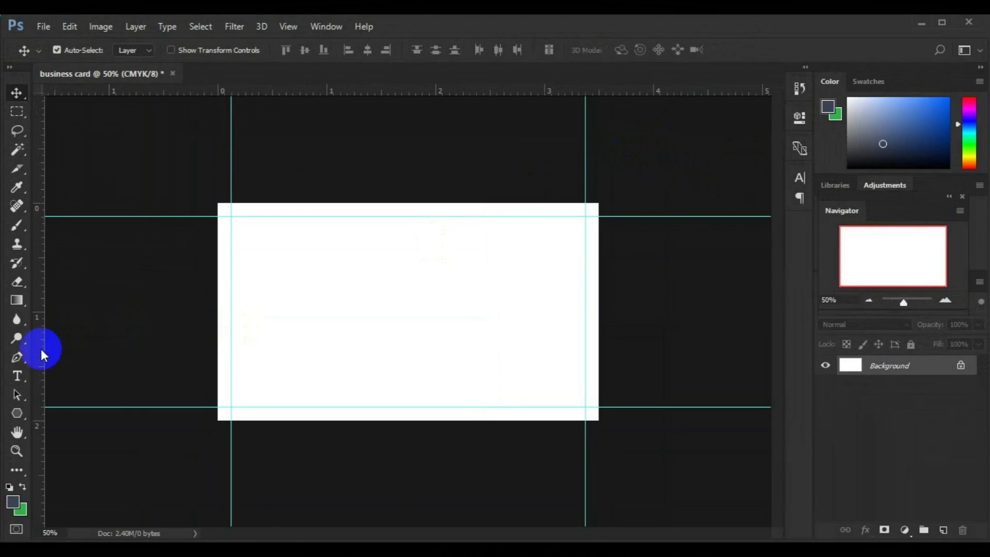
# Place guides at the left, bottom, top and right edges of the enlarged canvas.
pyautogui.moveTo(40, 346); pyautogui.dragTo(218, 348)
pyautogui.moveTo(412, 95); pyautogui.dragTo(394, 420)
pyautogui.moveTo(436, 90); pyautogui.dragTo(442, 204)
pyautogui.moveTo(41, 312); pyautogui.dragTo(599, 312)
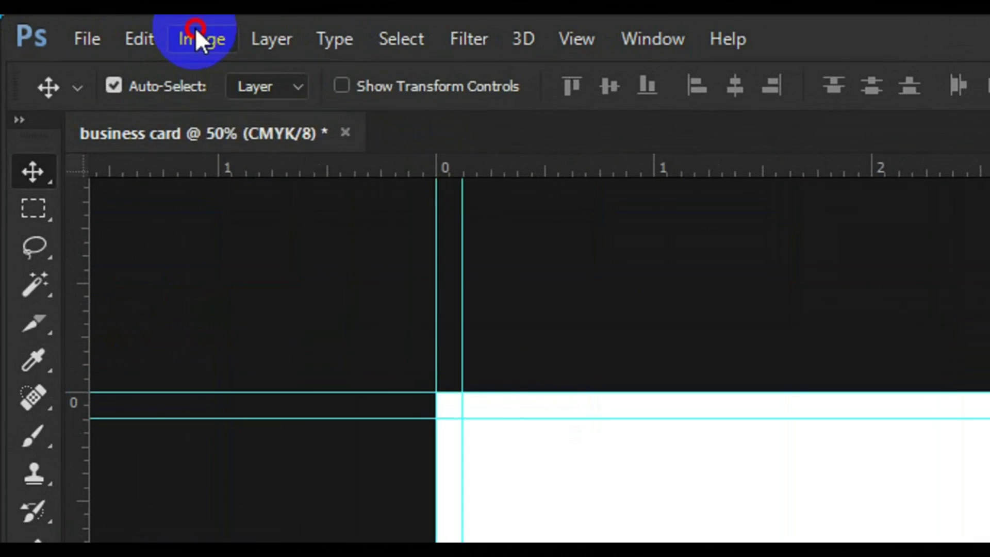
# Add another relative 0.25 in of canvas size to create a white bleed margin.
pyautogui.click(101, 26)
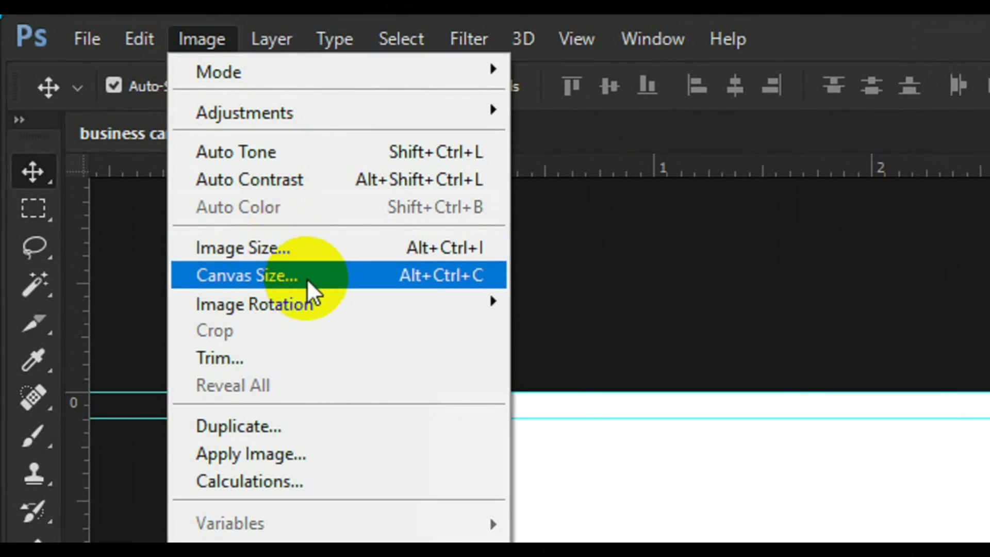
pyautogui.click(306, 277)
pyautogui.click(481, 202)
pyautogui.write('.2')
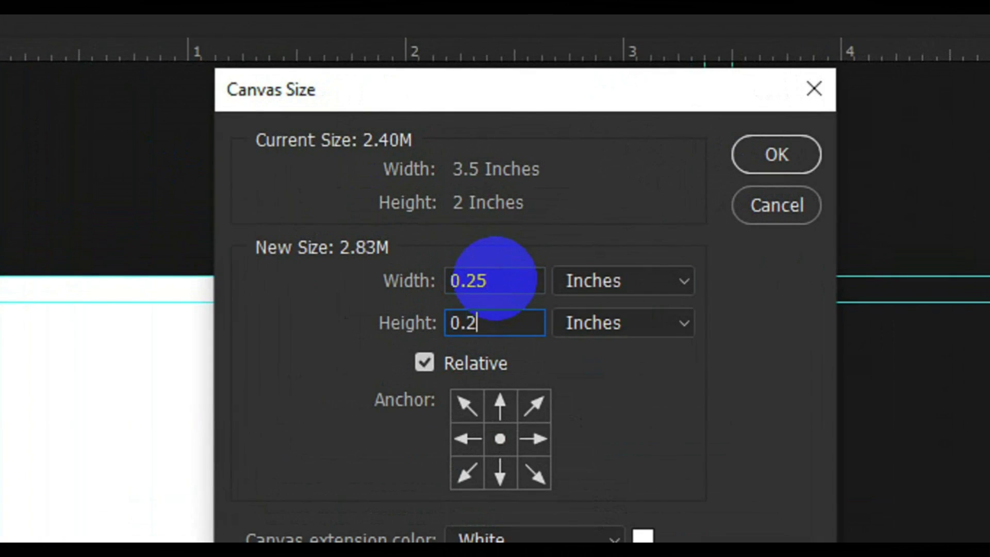
pyautogui.click(778, 156)
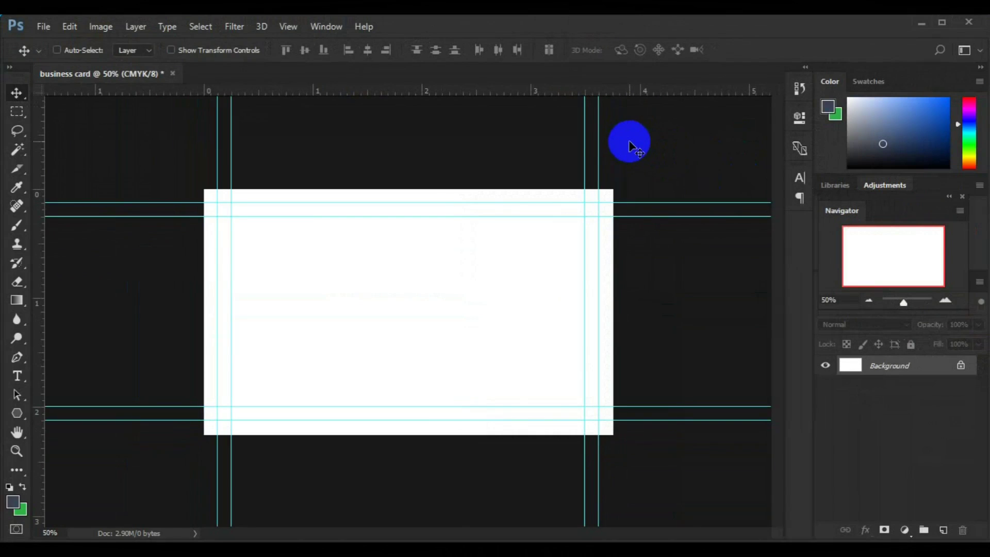
pyautogui.hotkey('ctrl', '+')
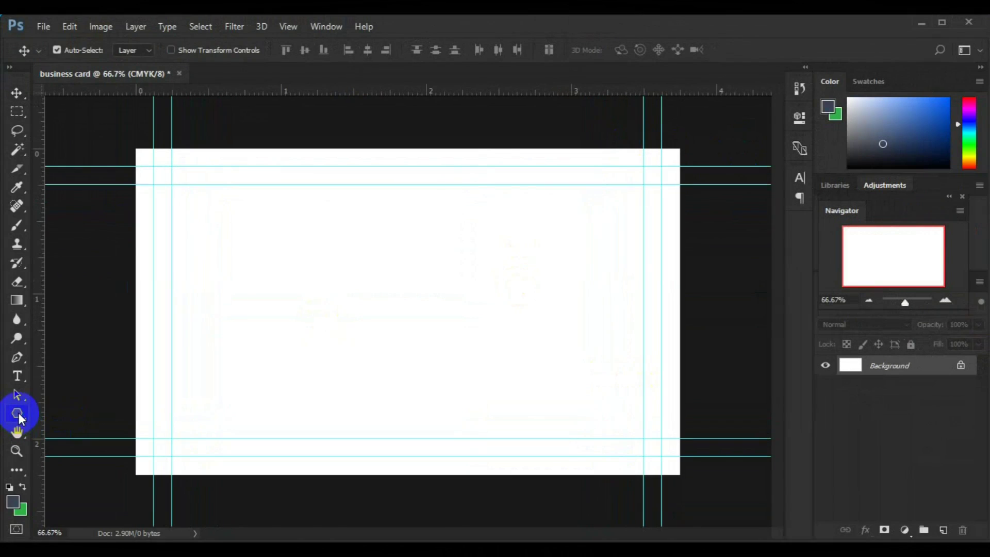
# Draw a rectangle shape covering the entire canvas.
pyautogui.click(19, 415)
pyautogui.click(54, 411)
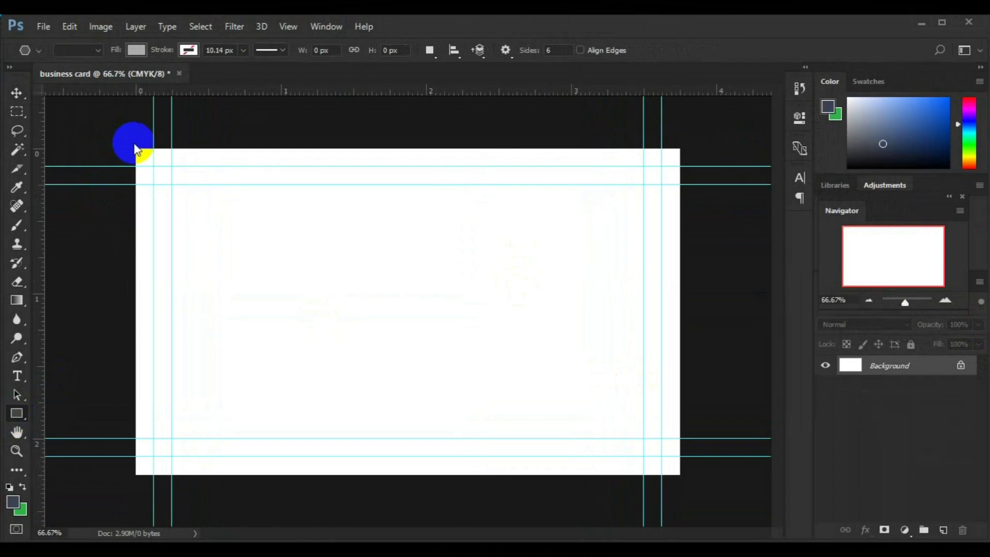
pyautogui.moveTo(134, 146); pyautogui.dragTo(681, 476)
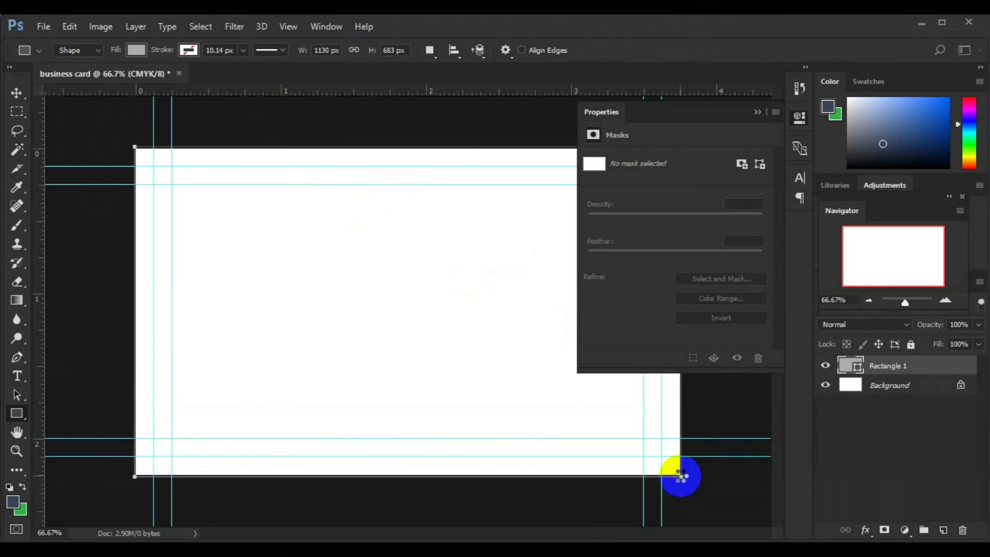
pyautogui.click(758, 112)
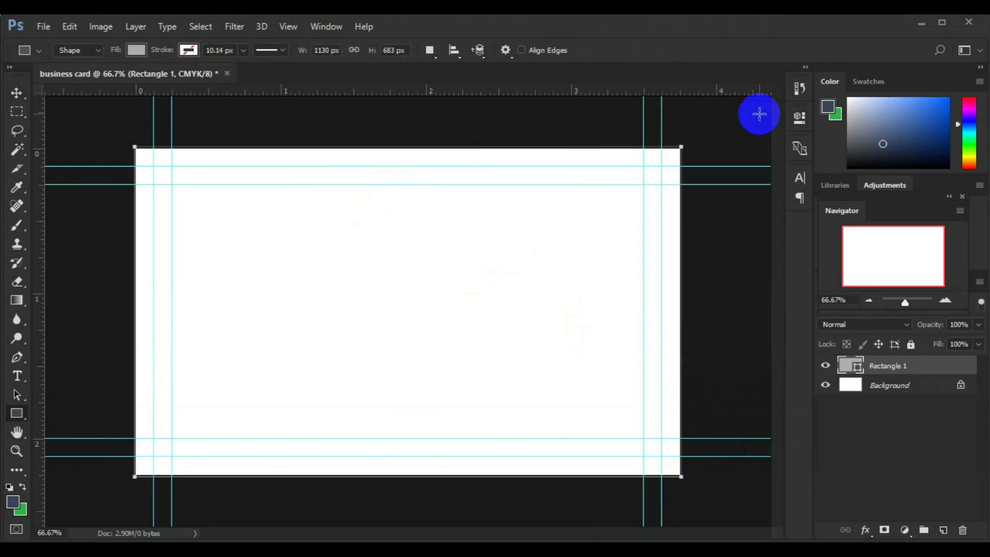
# Fill the Rectangle 1 layer with dark navy #020b18.
pyautogui.press('v')
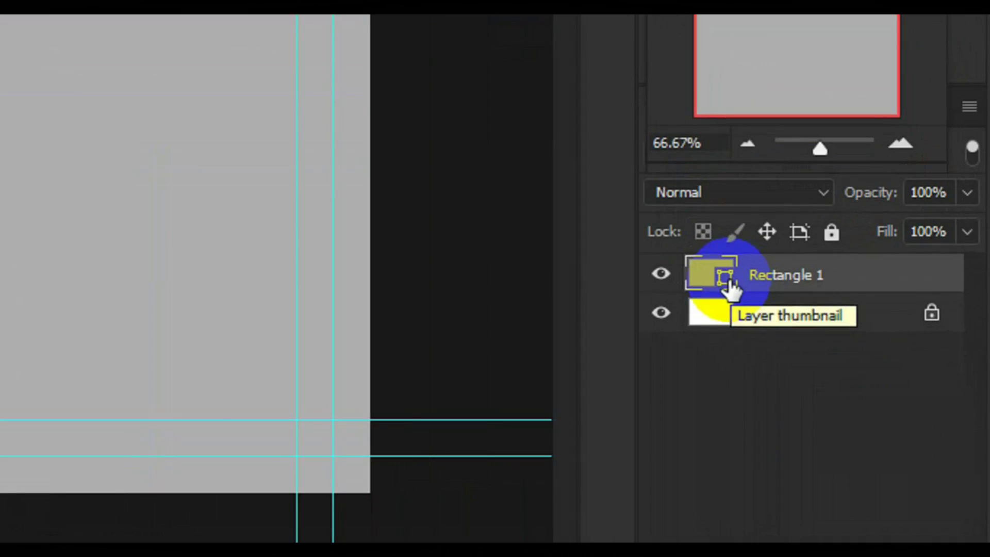
pyautogui.doubleClick(858, 367)
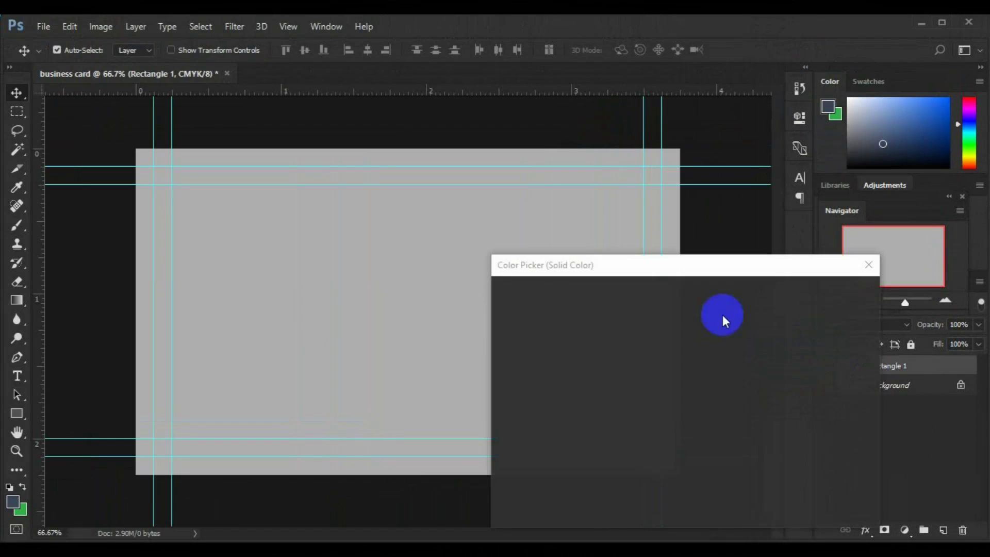
pyautogui.click(702, 375)
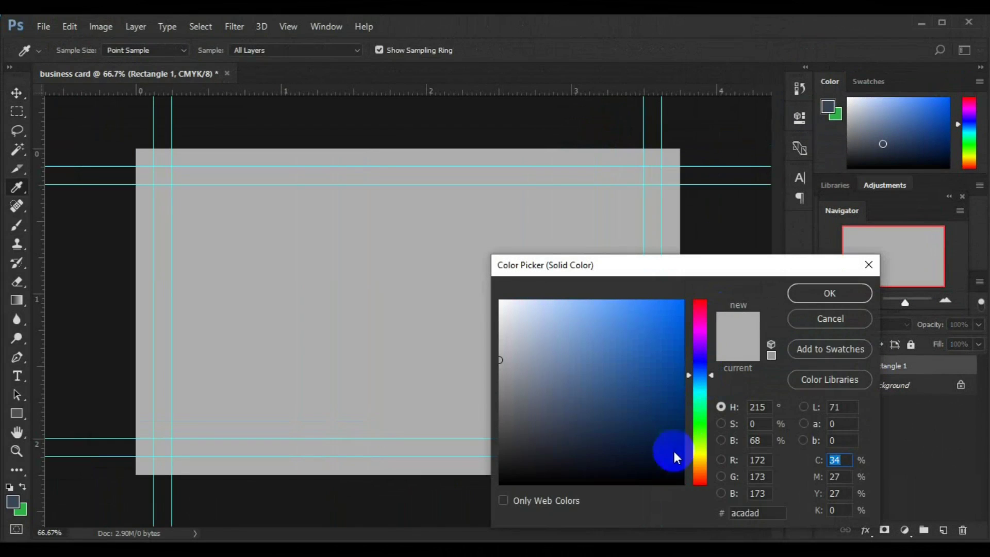
pyautogui.click(673, 467)
pyautogui.click(798, 298)
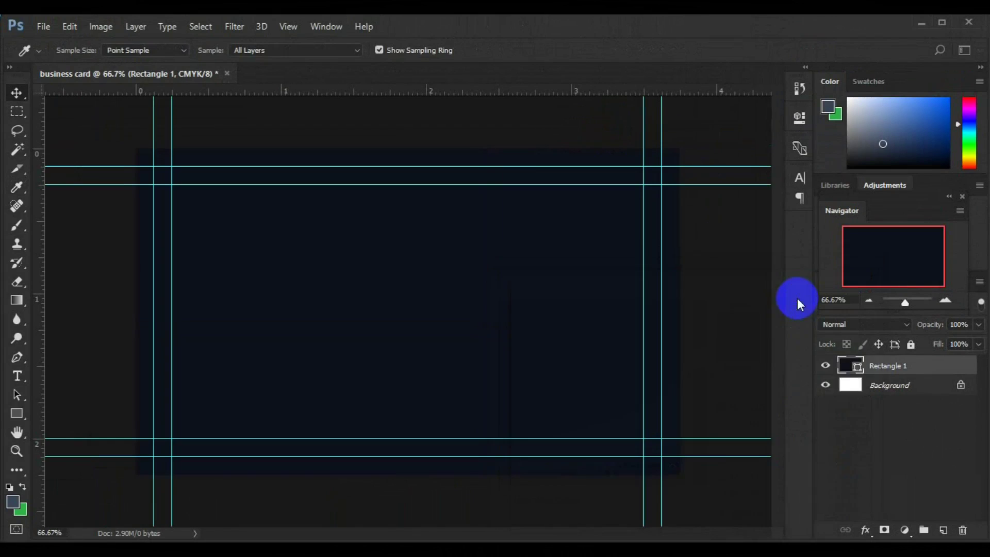
pyautogui.click(880, 367)
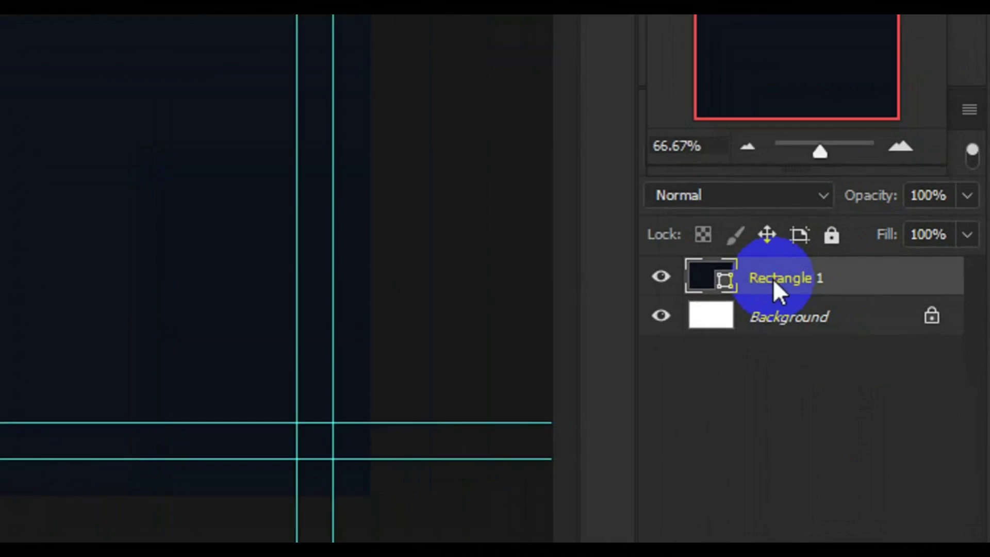
# Give Rectangle 1 a diagonal-stripe Pattern Overlay at about 4% opacity and 10% scale.
pyautogui.rightClick(773, 279)
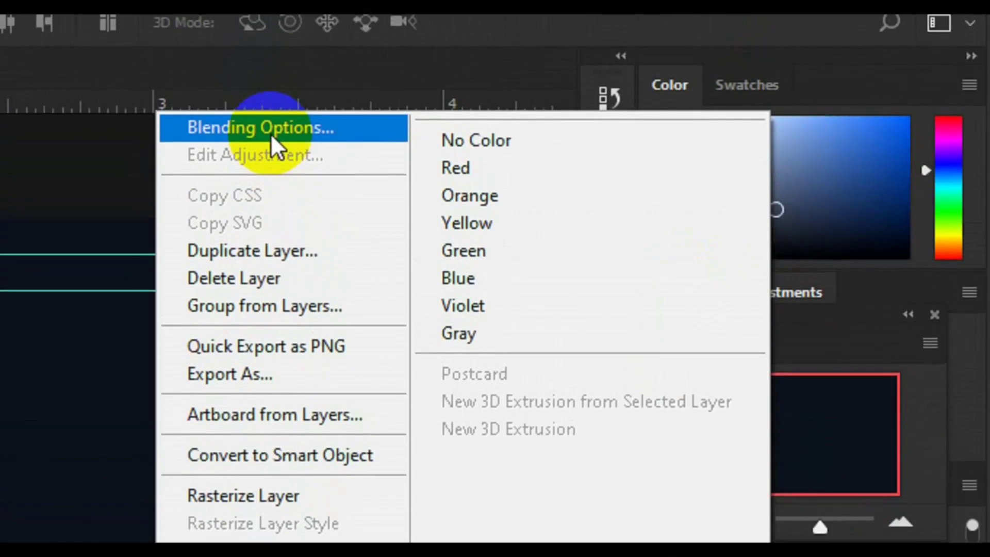
pyautogui.click(271, 145)
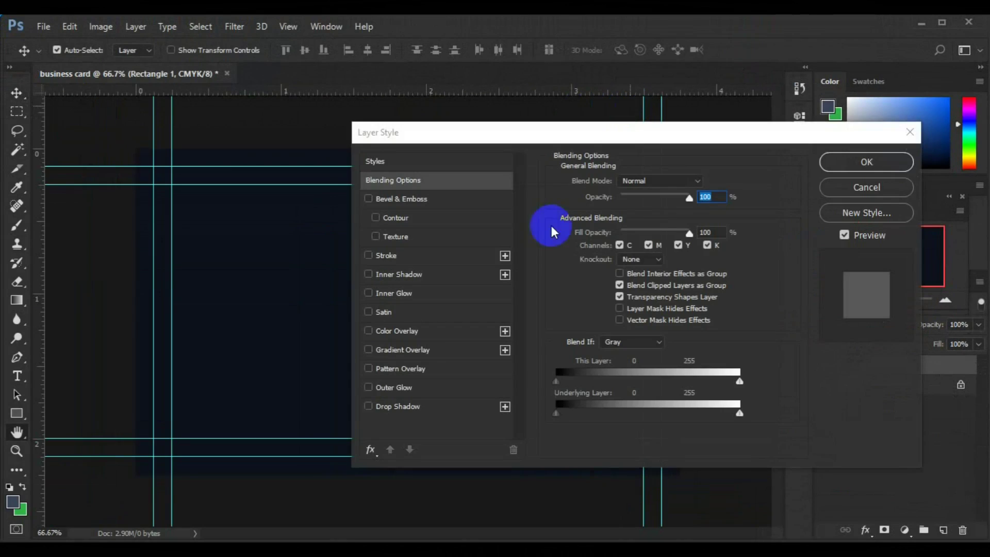
pyautogui.click(407, 368)
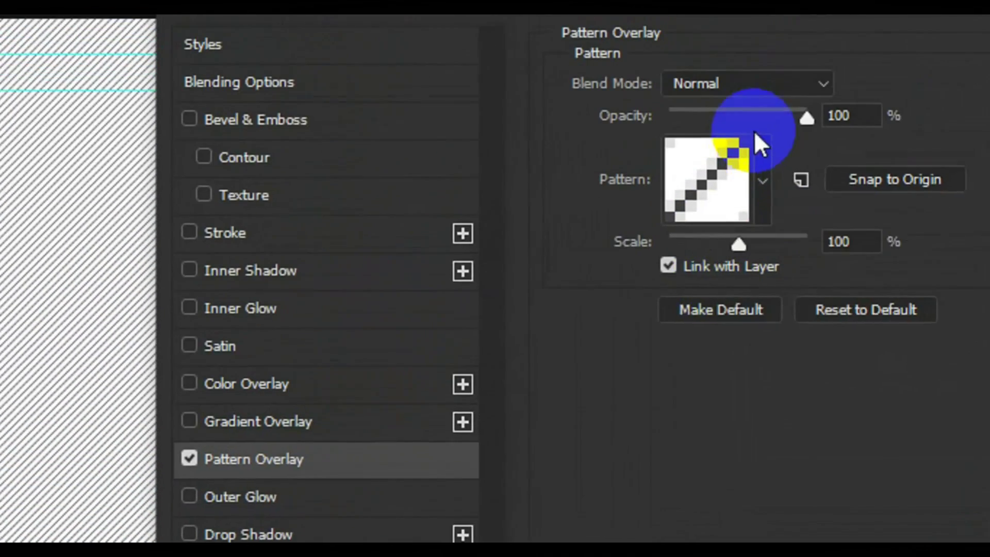
pyautogui.click(982, 15)
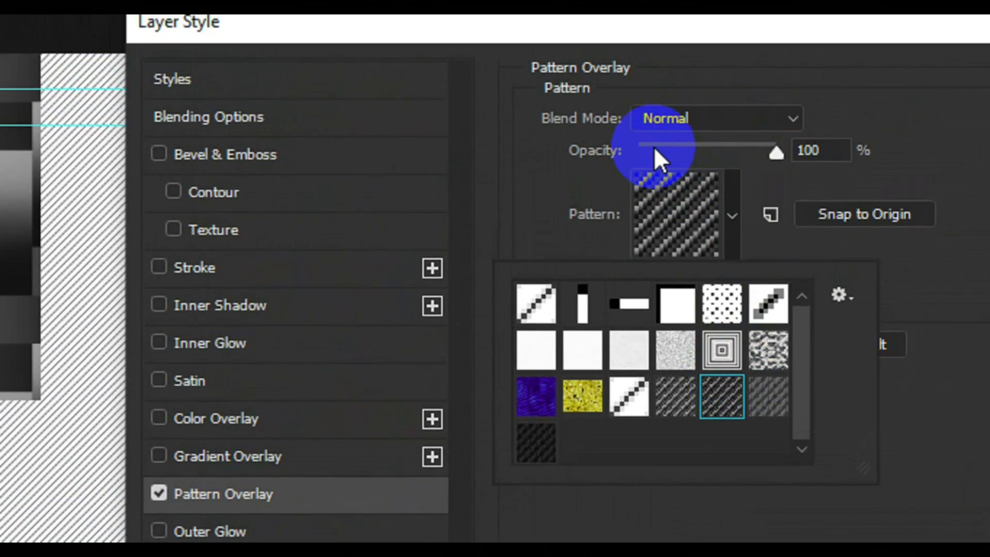
pyautogui.click(666, 112)
pyautogui.moveTo(654, 148); pyautogui.dragTo(653, 147)
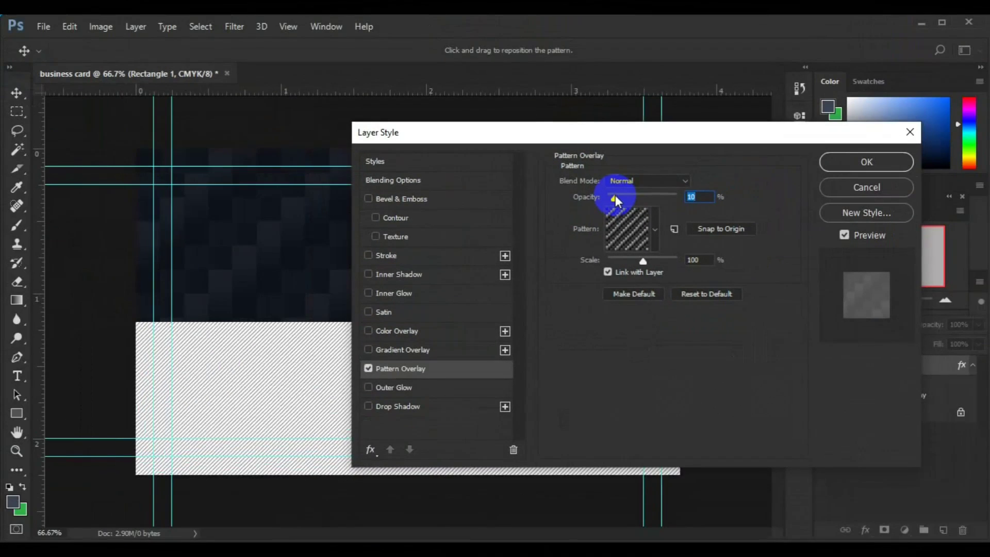
pyautogui.moveTo(615, 195); pyautogui.dragTo(614, 196)
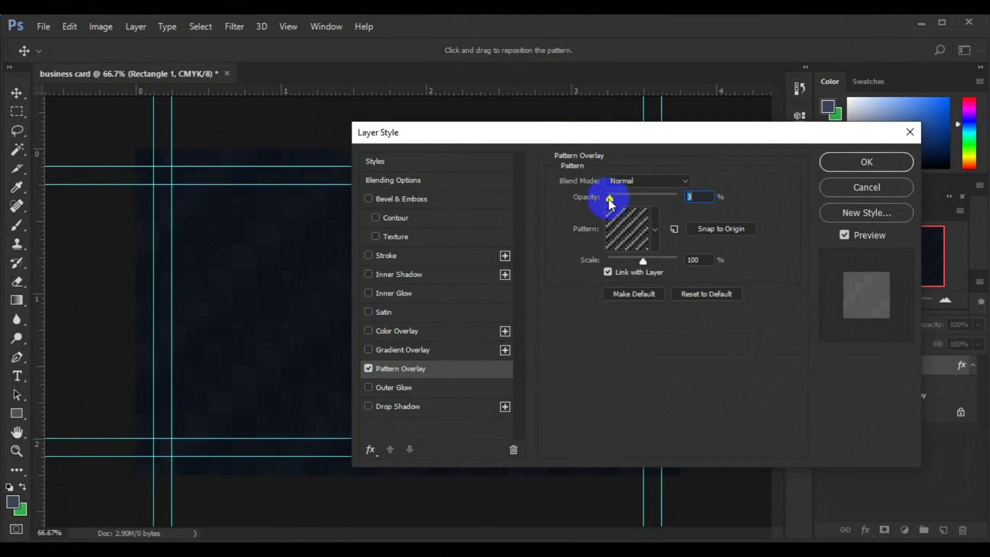
pyautogui.moveTo(643, 260); pyautogui.dragTo(646, 265)
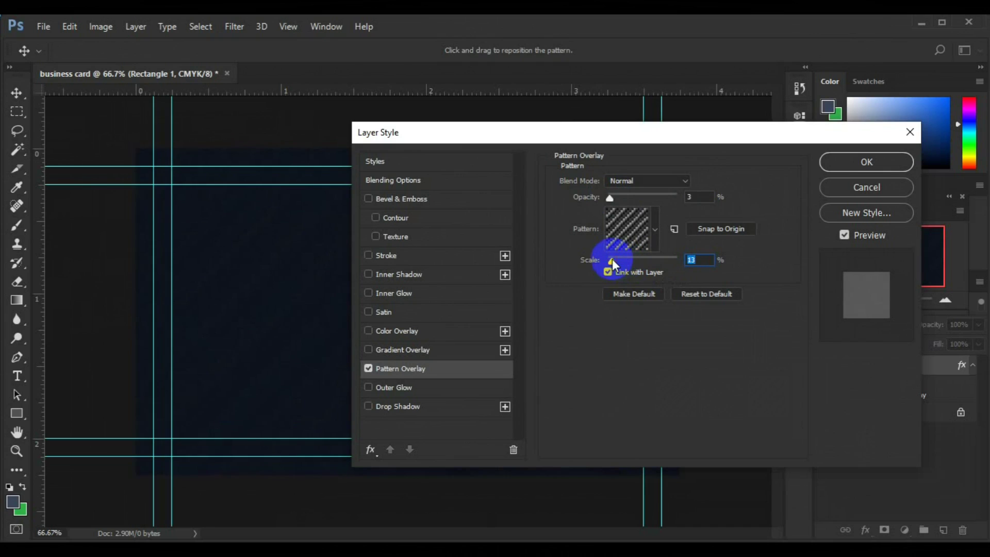
pyautogui.moveTo(611, 259); pyautogui.dragTo(611, 259)
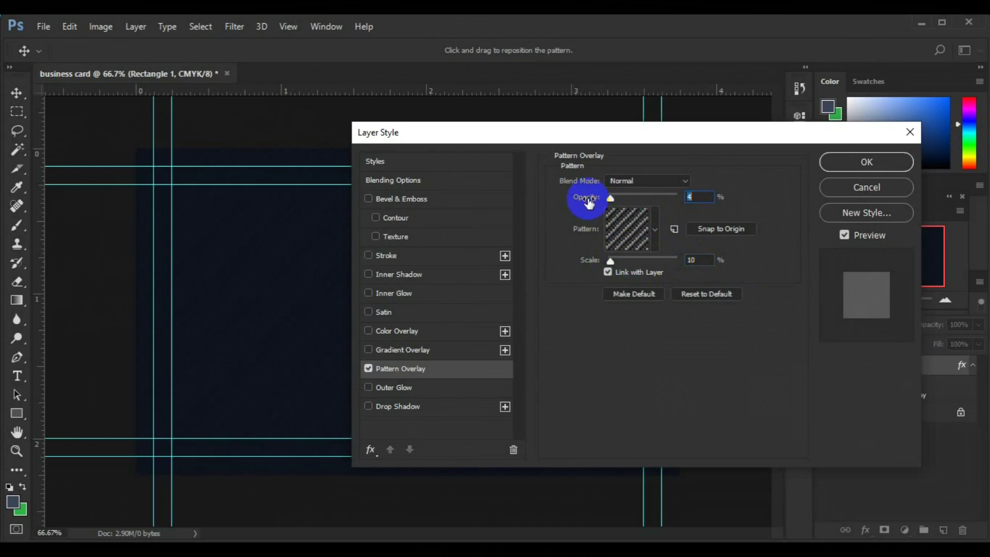
pyautogui.moveTo(609, 142); pyautogui.dragTo(651, 158)
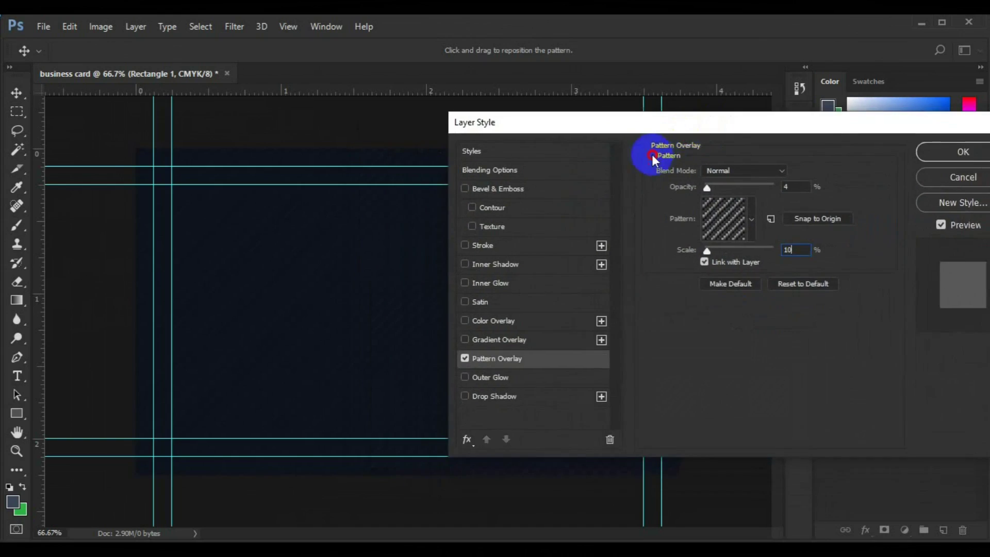
pyautogui.click(891, 183)
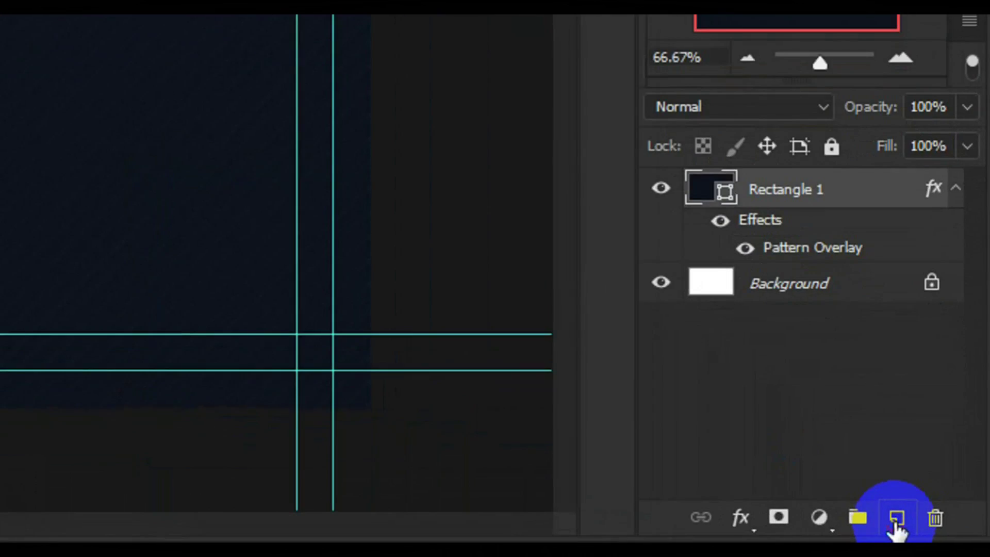
# Add a new layer and draw a 6-sided grey hexagon on the card's upper-left.
pyautogui.click(943, 532)
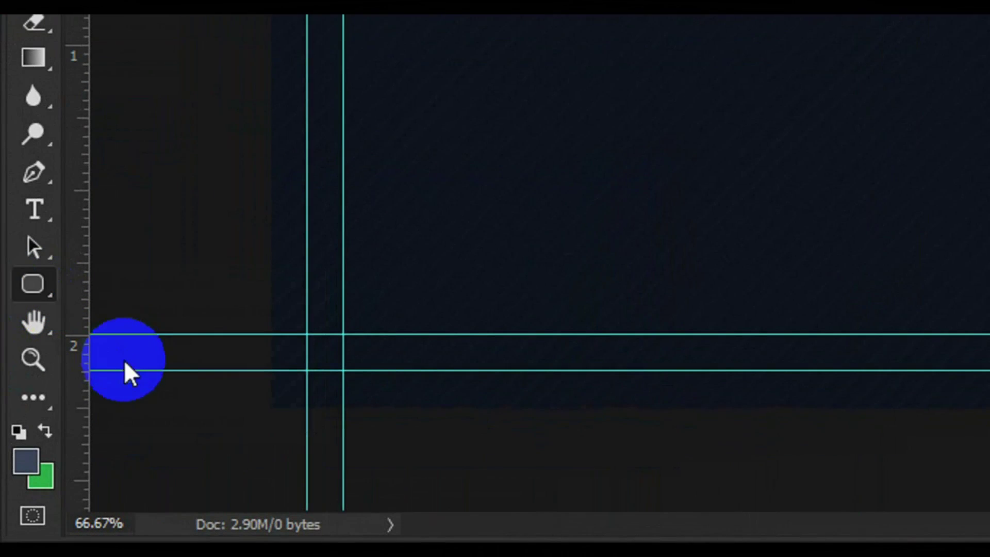
pyautogui.click(14, 406)
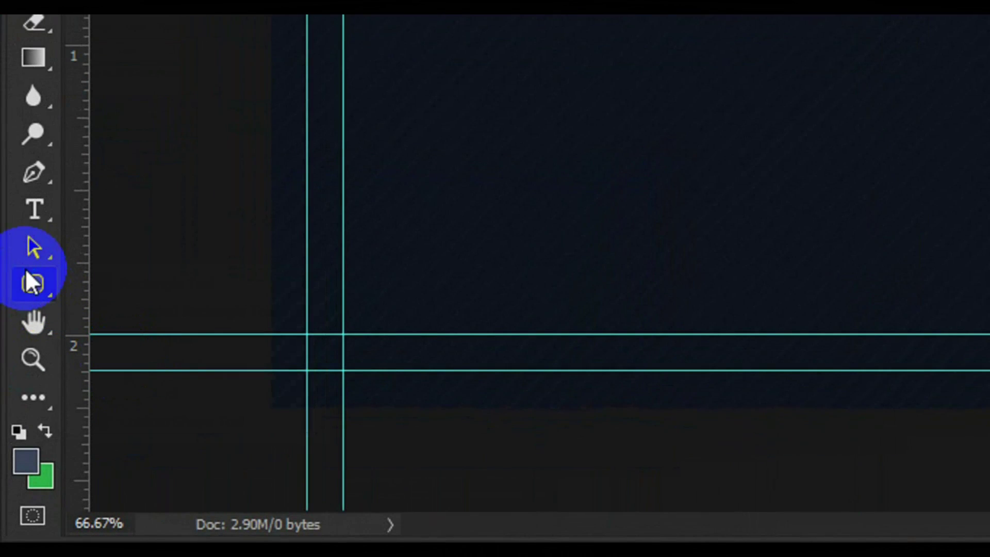
pyautogui.click(42, 286)
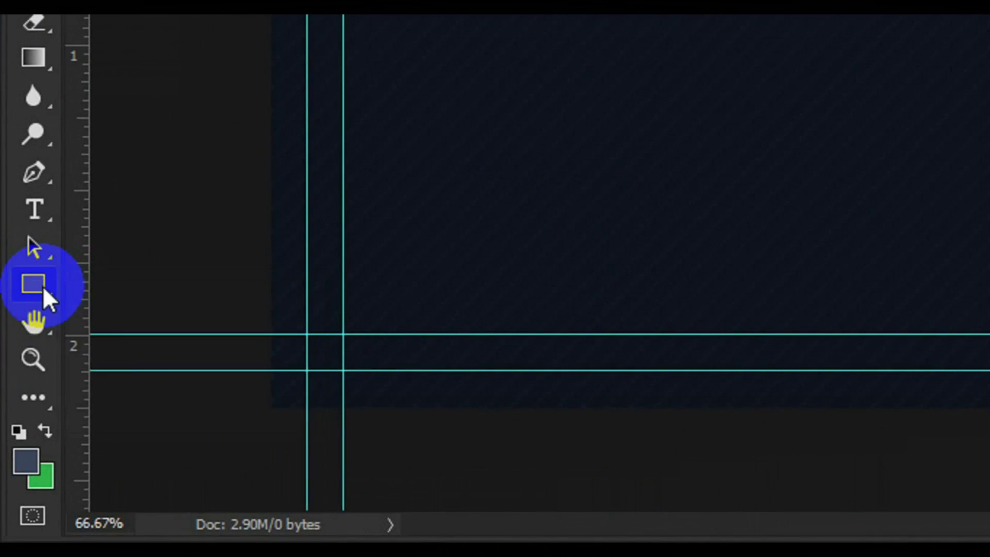
pyautogui.click(144, 368)
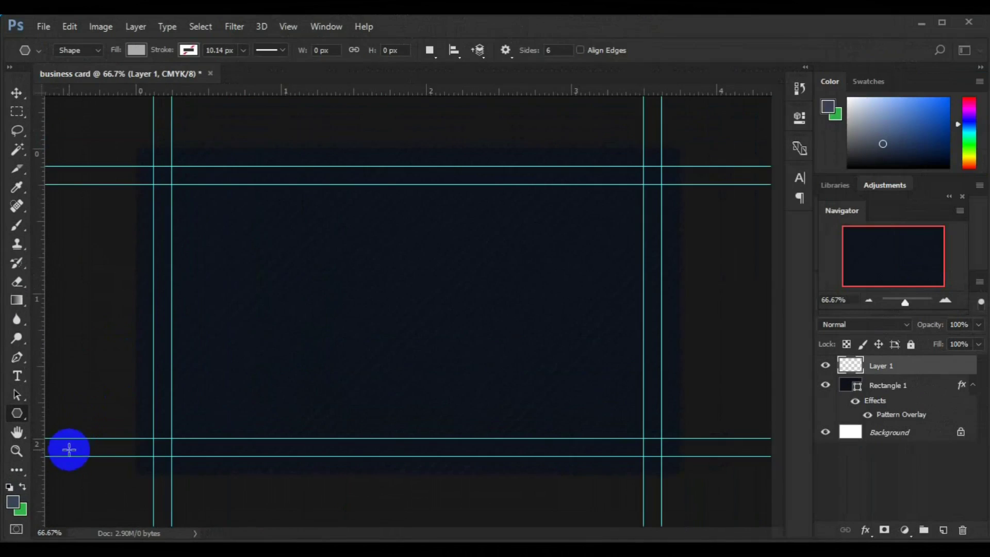
pyautogui.click(549, 56)
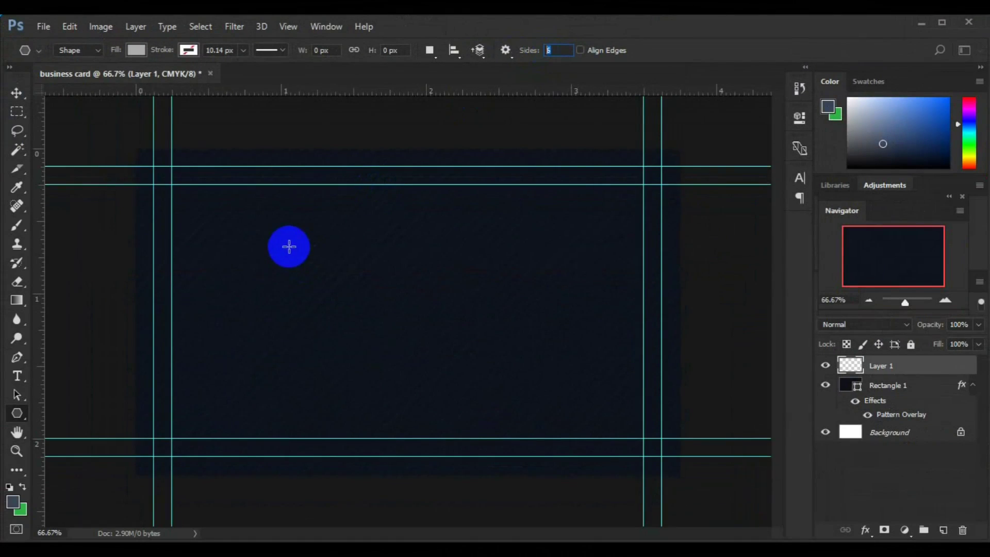
pyautogui.write('6')
pyautogui.moveTo(289, 246); pyautogui.dragTo(262, 182)
pyautogui.click(17, 94)
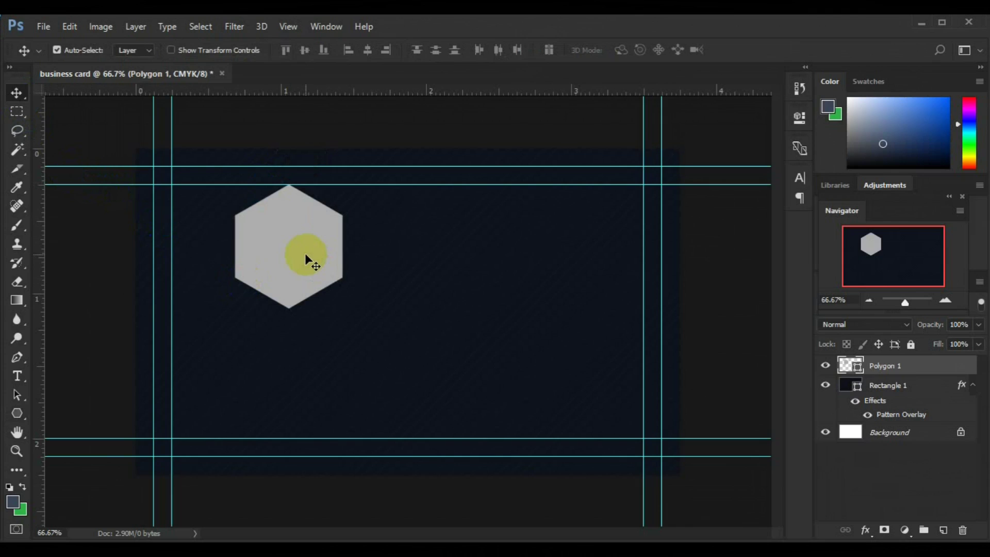
# Reposition the hexagon and scale it down with Free Transform.
pyautogui.moveTo(304, 265); pyautogui.dragTo(338, 253)
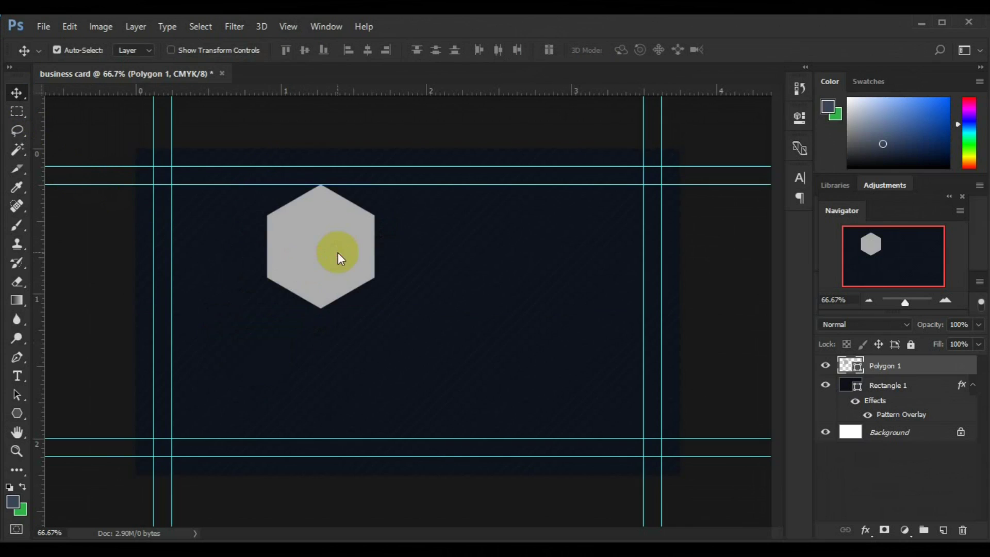
pyautogui.hotkey('ctrl', 't')
pyautogui.moveTo(379, 309); pyautogui.dragTo(362, 301)
pyautogui.press('Return')
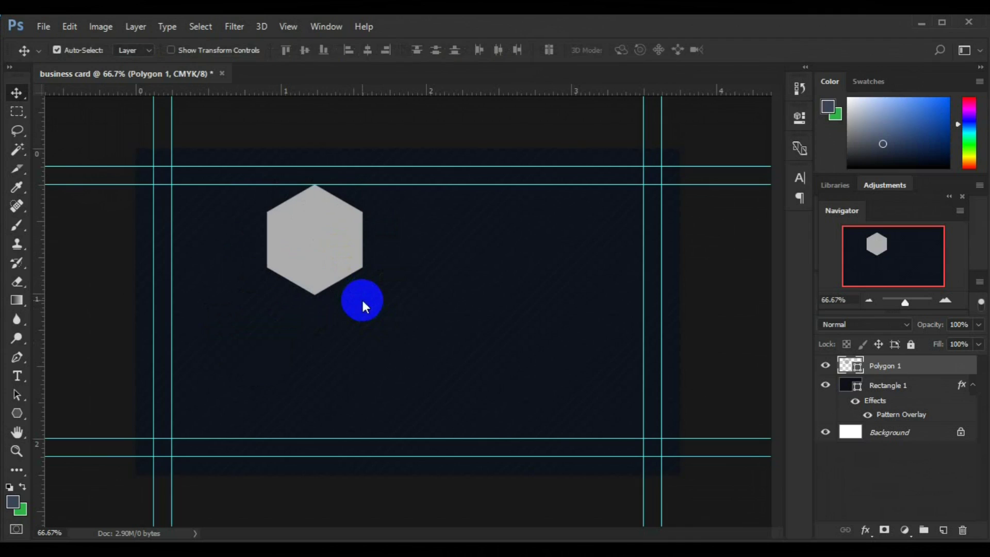
pyautogui.hotkey('ctrl', 'z')
pyautogui.hotkey('ctrl', 't')
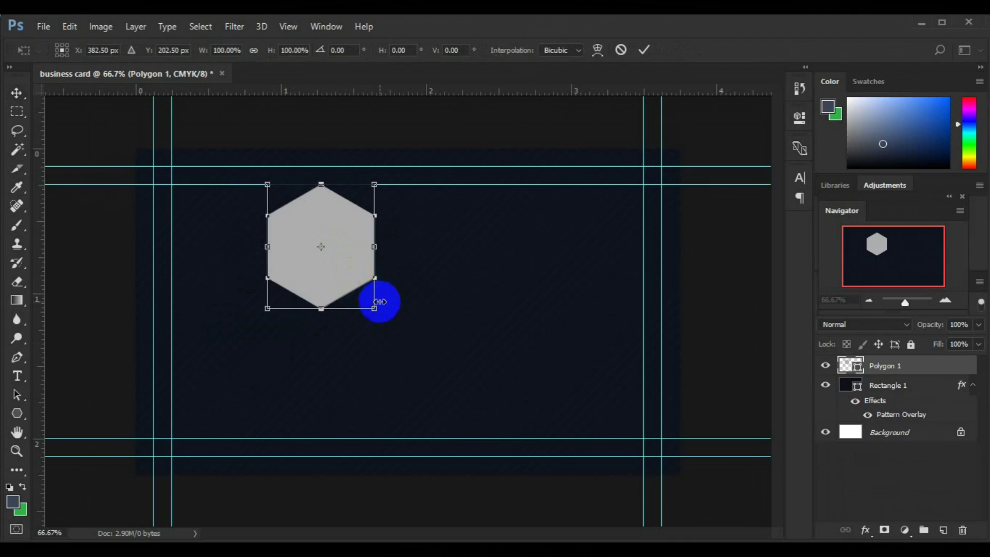
pyautogui.moveTo(378, 309); pyautogui.dragTo(340, 284)
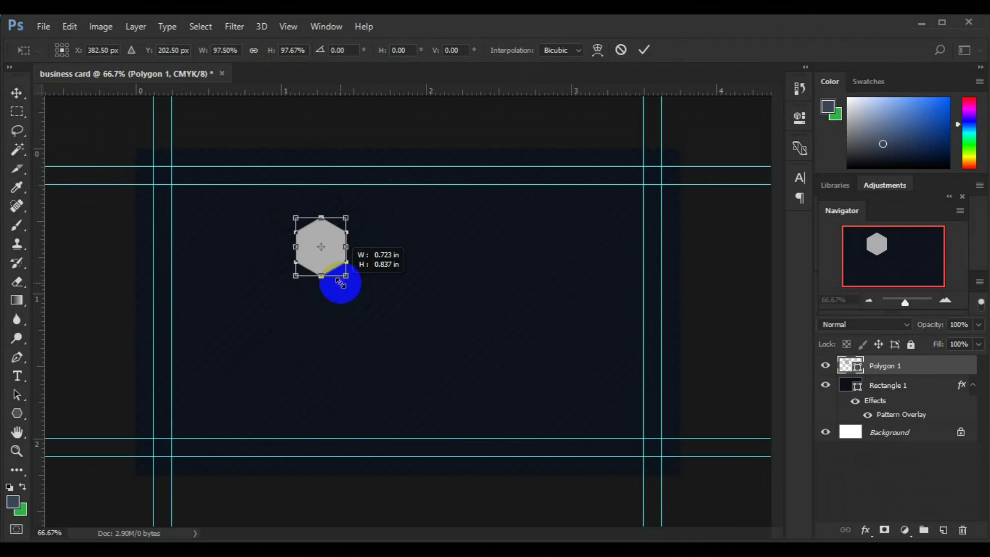
pyautogui.press('Return')
pyautogui.hotkey('ctrl', '+')
pyautogui.hotkey('ctrl', '+')
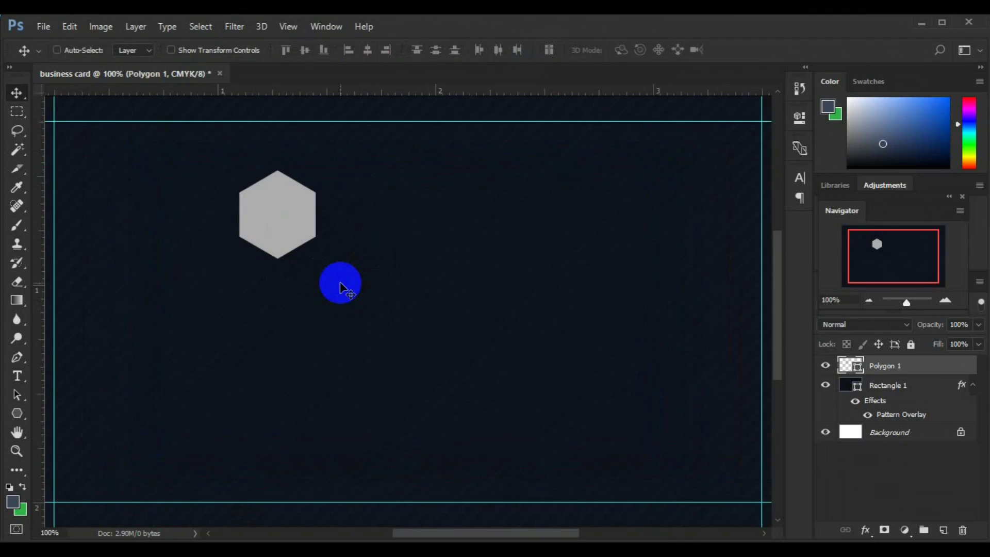
pyautogui.hotkey('ctrl', '-')
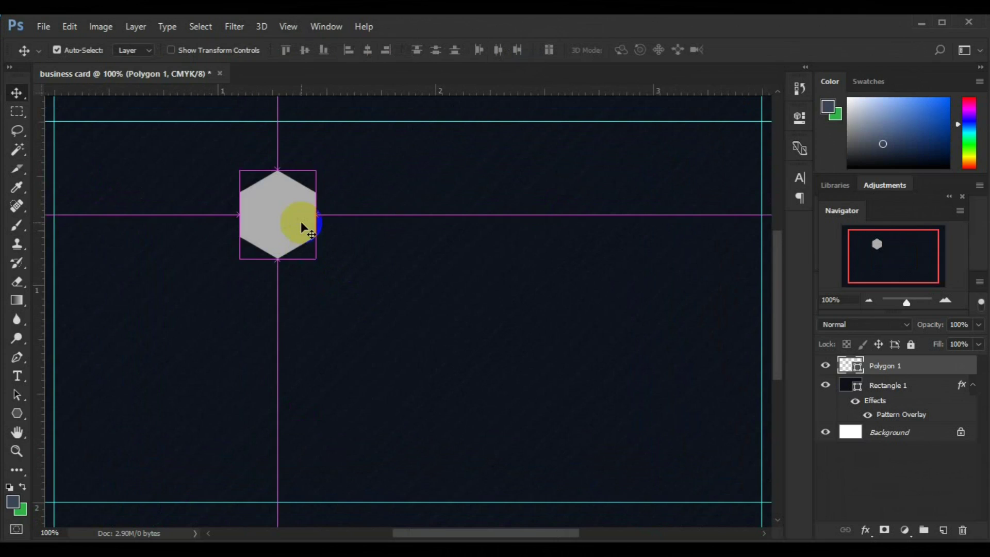
# Alt-drag hexagon copies into the honeycomb and delete the two unwanted copies.
pyautogui.moveTo(297, 220); pyautogui.dragTo(258, 292)
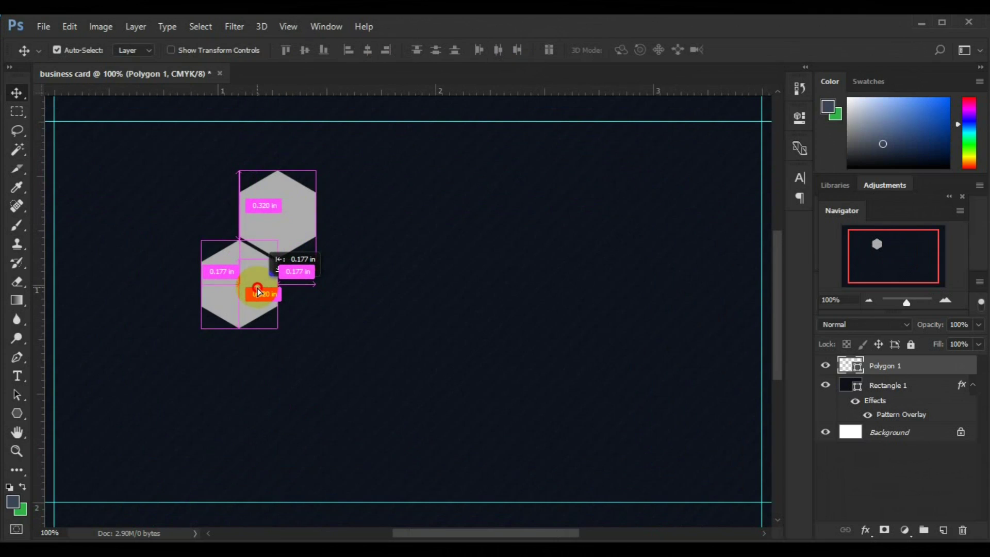
pyautogui.moveTo(258, 287); pyautogui.dragTo(345, 285)
pyautogui.click(287, 224)
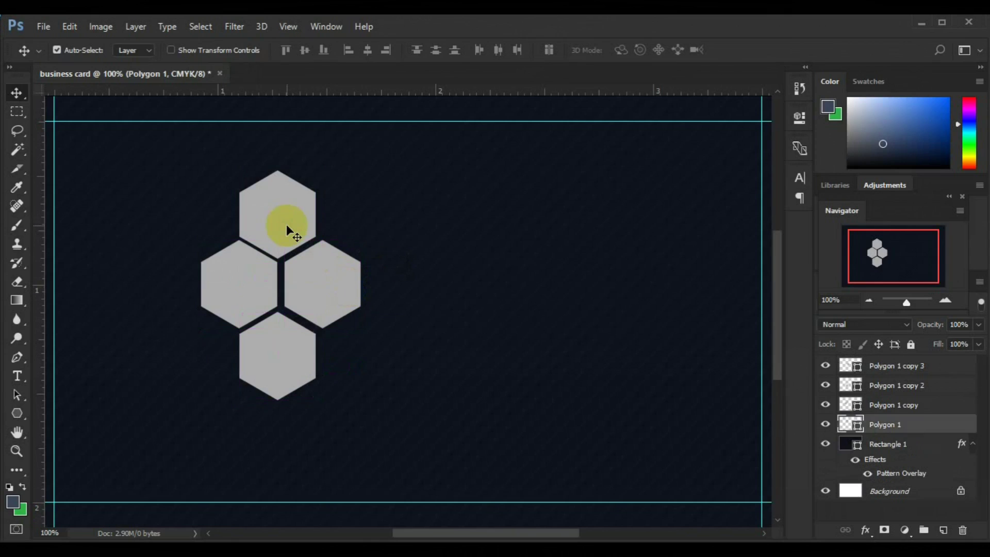
pyautogui.press('Delete')
pyautogui.click(285, 346)
pyautogui.press('Delete')
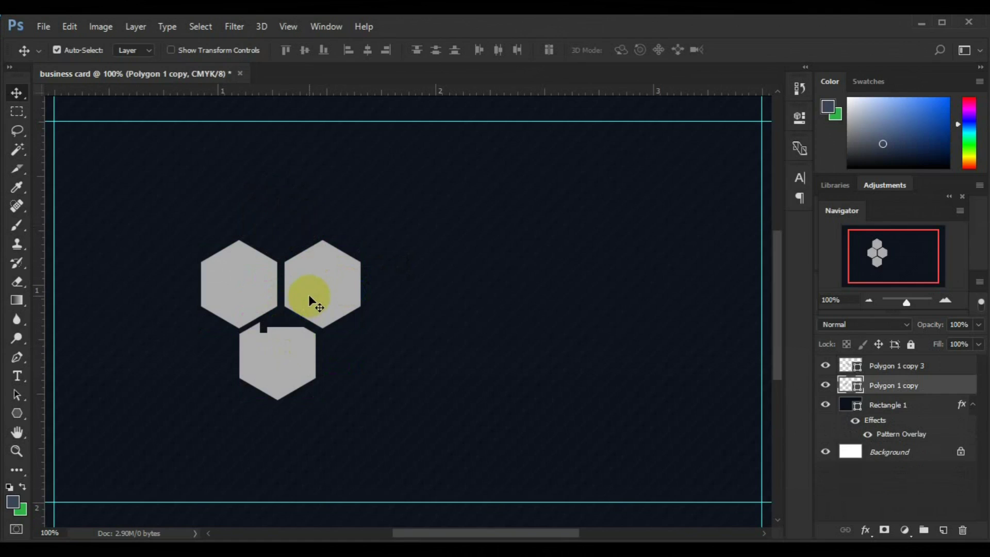
# Nudge the right hexagon into place and add a copy to complete the four-hexagon cluster.
pyautogui.click(309, 295)
pyautogui.moveTo(306, 298); pyautogui.dragTo(305, 290)
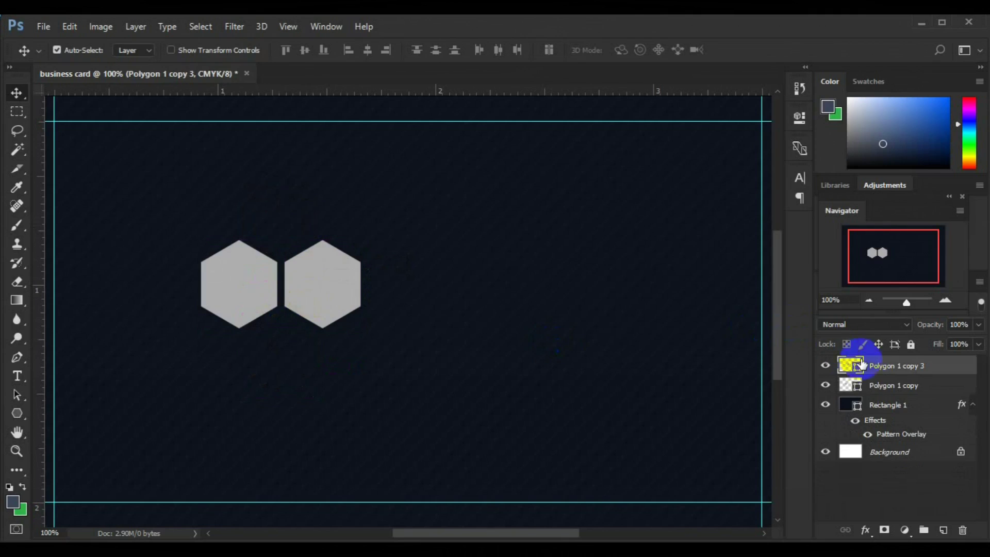
pyautogui.keyDown('shift'); pyautogui.click(877, 385); pyautogui.keyUp('shift')
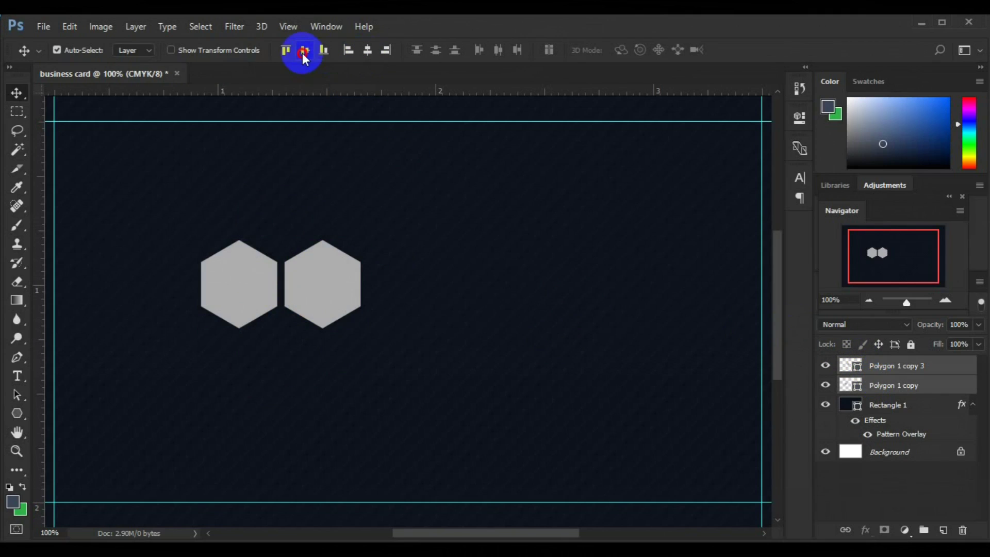
pyautogui.click(330, 302)
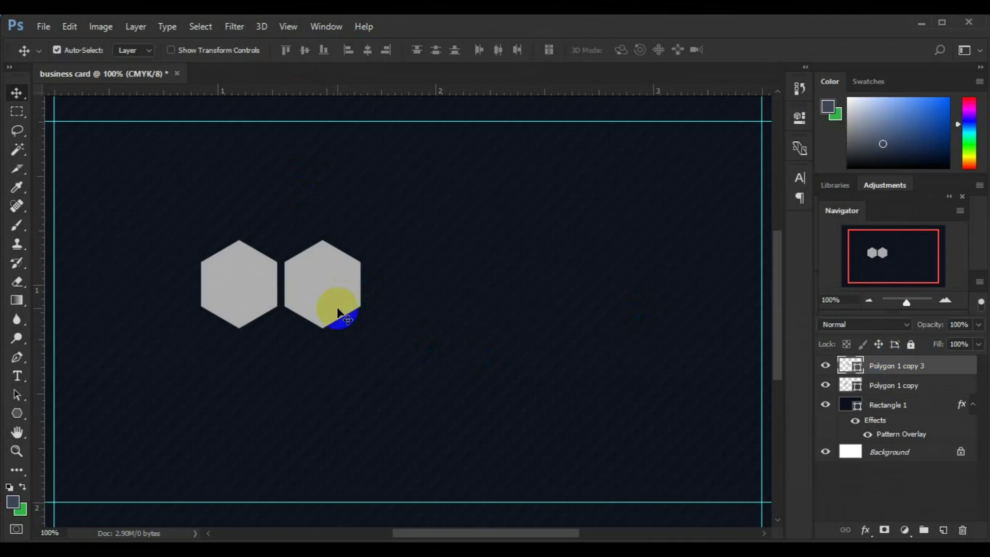
pyautogui.click(314, 328)
pyautogui.moveTo(300, 367); pyautogui.dragTo(283, 221)
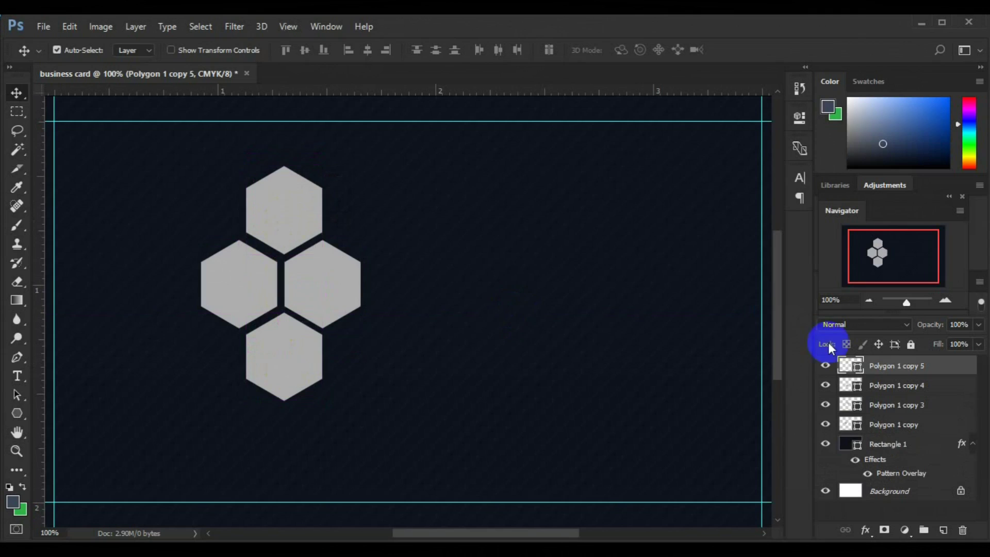
pyautogui.click(897, 388)
pyautogui.keyDown('shift'); pyautogui.click(901, 406); pyautogui.keyUp('shift')
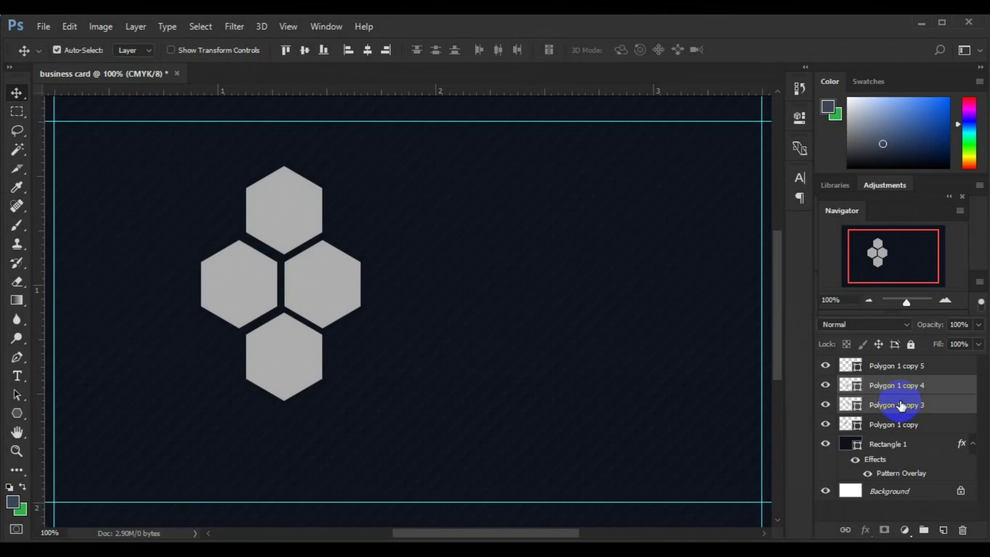
# Undo a first grouping and toggle layer visibility to identify each hexagon's layer.
pyautogui.hotkey('ctrl', 'g')
pyautogui.click(826, 404)
pyautogui.click(827, 404)
pyautogui.hotkey('ctrl', 'shift', 'g')
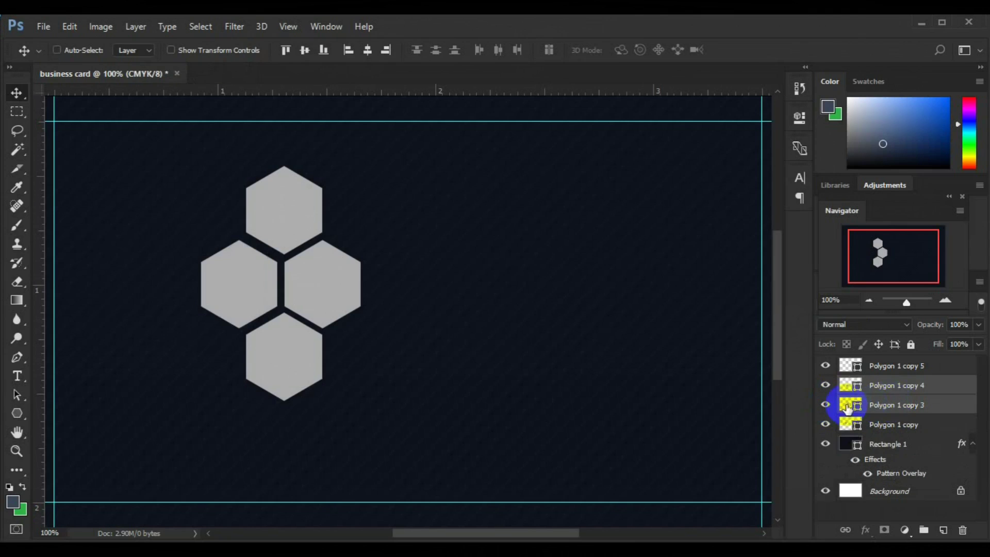
pyautogui.click(869, 407)
pyautogui.click(827, 404)
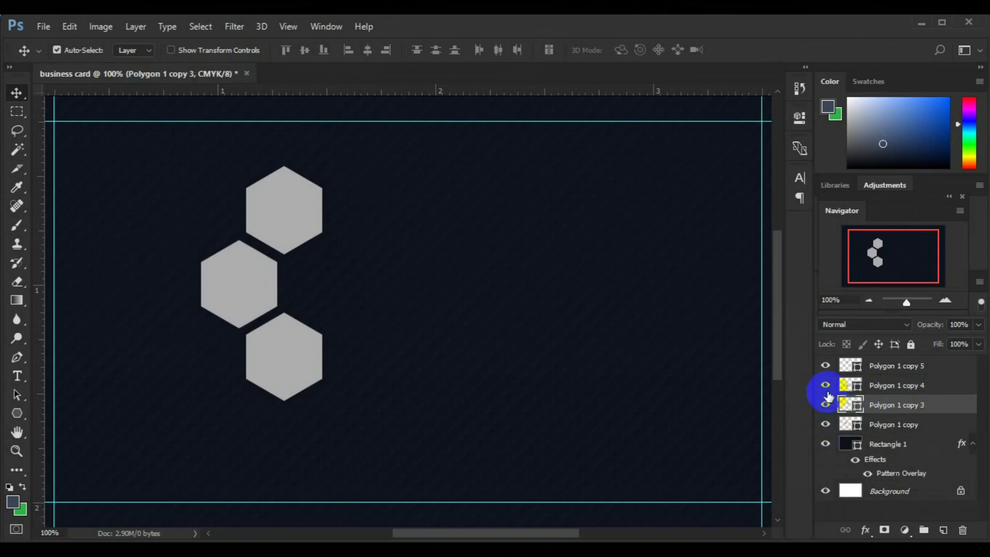
pyautogui.click(827, 405)
pyautogui.click(825, 385)
pyautogui.click(826, 371)
# Group copy 4 and copy 5 as Group 1, copy and copy 3 as Group 2, then align horizontal centers.
pyautogui.click(878, 389)
pyautogui.keyDown('shift'); pyautogui.click(879, 375); pyautogui.keyUp('shift')
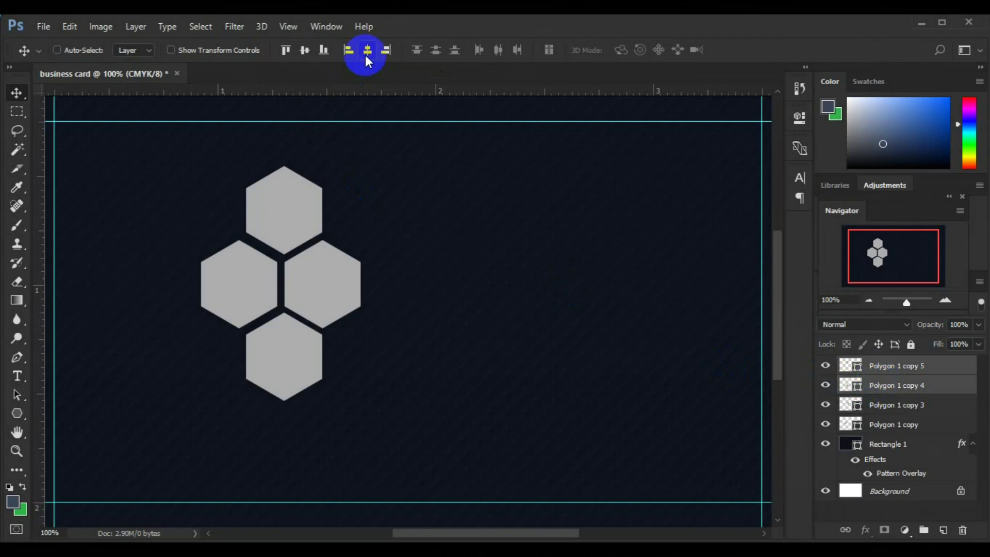
pyautogui.hotkey('ctrl', 'g')
pyautogui.hotkey('ctrl', 't')
pyautogui.press('Escape')
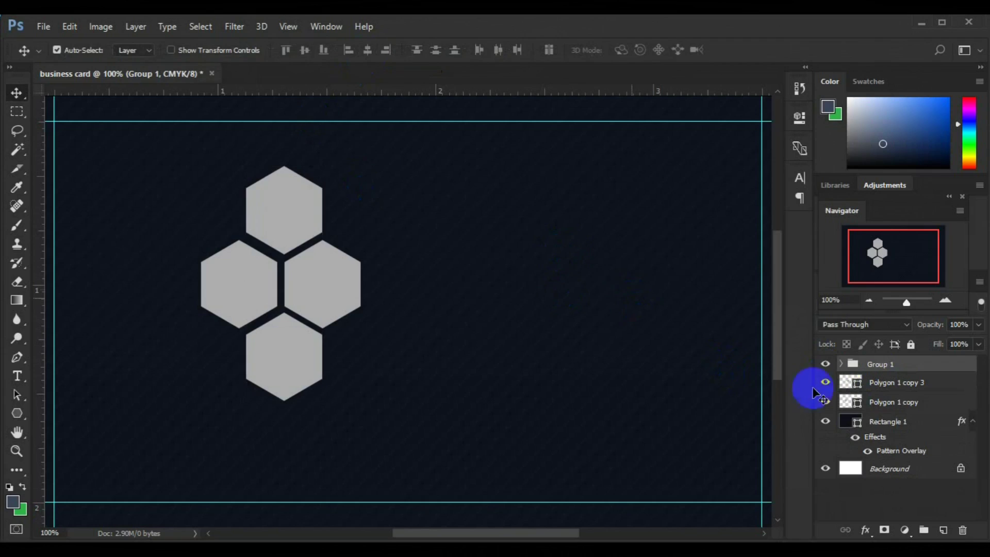
pyautogui.click(900, 384)
pyautogui.keyDown('shift'); pyautogui.click(896, 403); pyautogui.keyUp('shift')
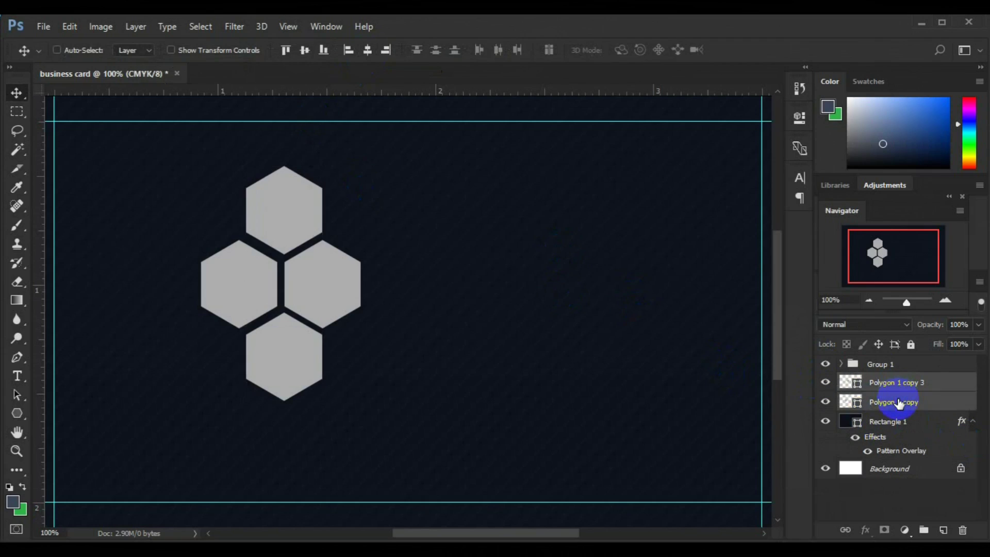
pyautogui.hotkey('ctrl', 'g')
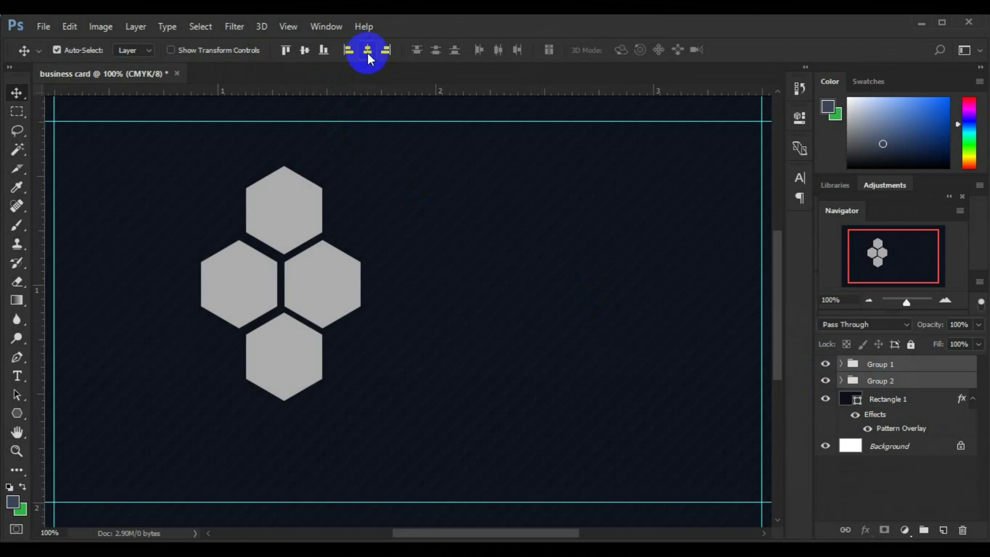
pyautogui.click(367, 52)
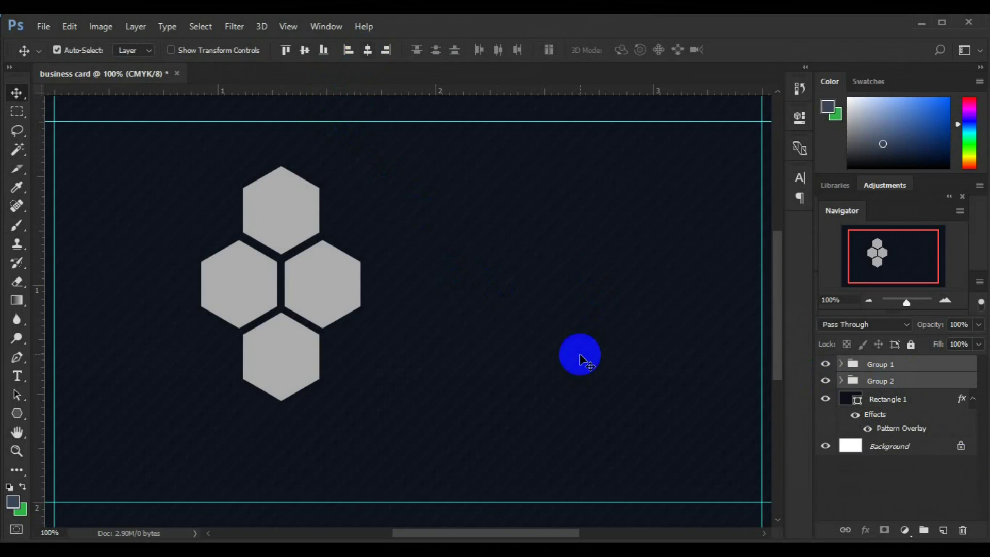
pyautogui.hotkey('ctrl', '-')
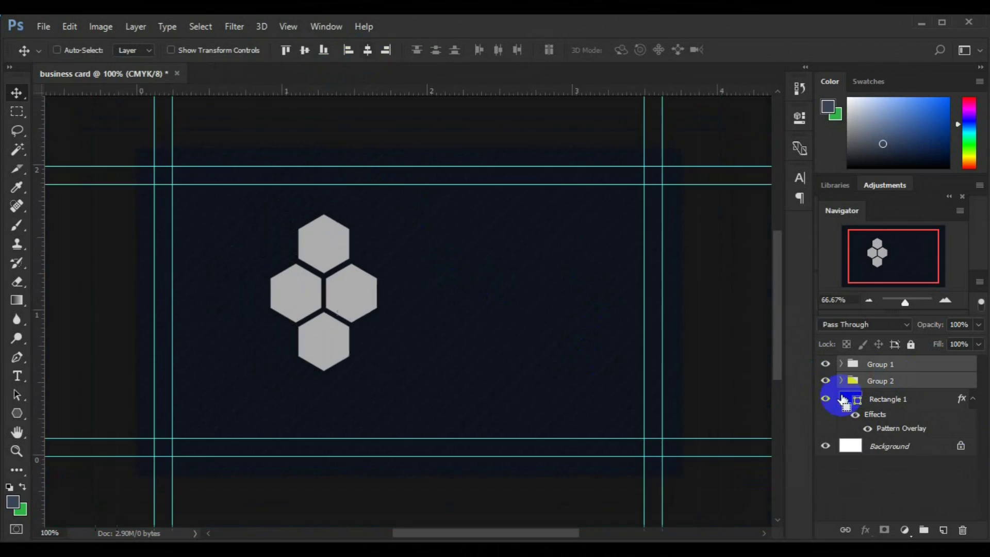
# Slightly enlarge the honeycomb, group both pairs into Group 3, and center it vertically on the card.
pyautogui.hotkey('ctrl', 't')
pyautogui.moveTo(375, 371); pyautogui.dragTo(407, 405)
pyautogui.press('Return')
pyautogui.hotkey('ctrl', 'g')
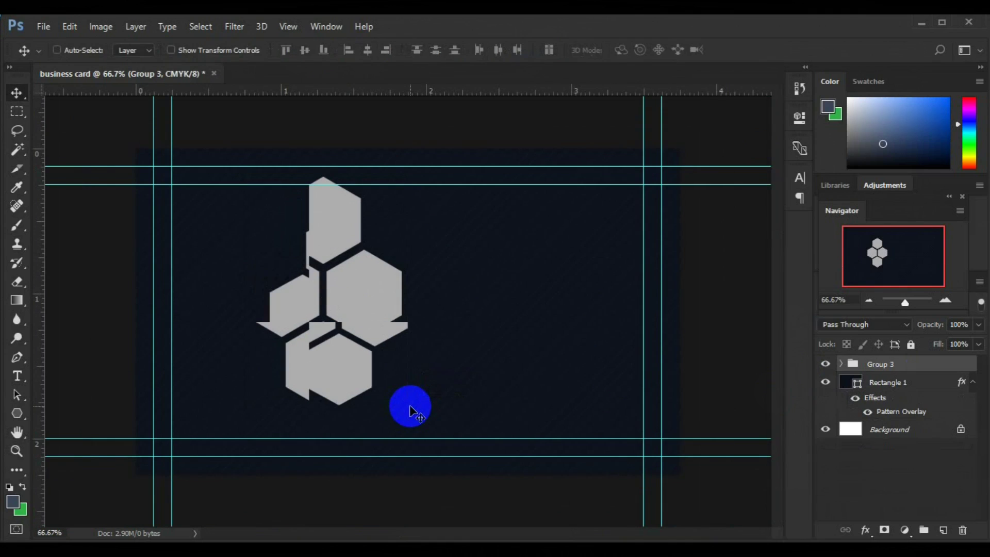
pyautogui.hotkey('ctrl', 'a')
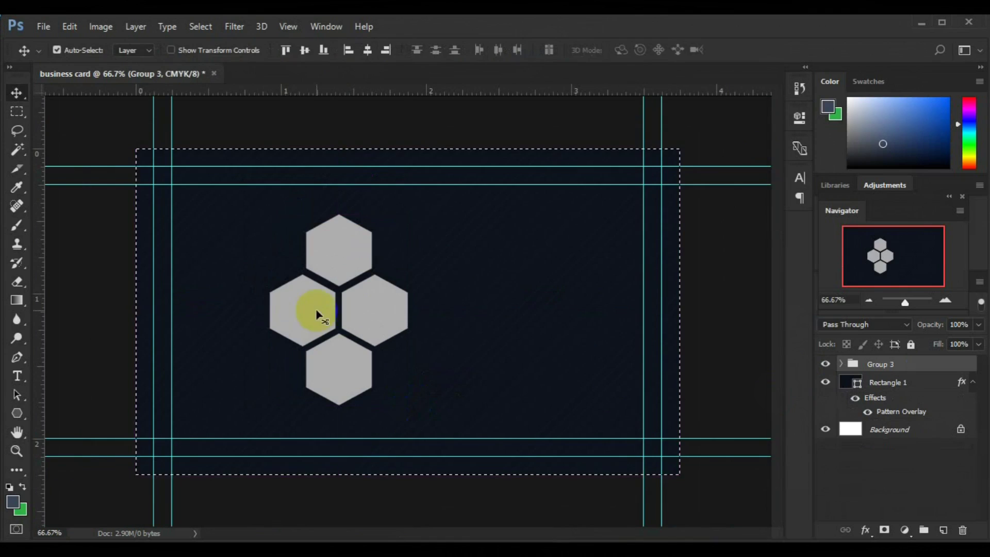
pyautogui.click(308, 51)
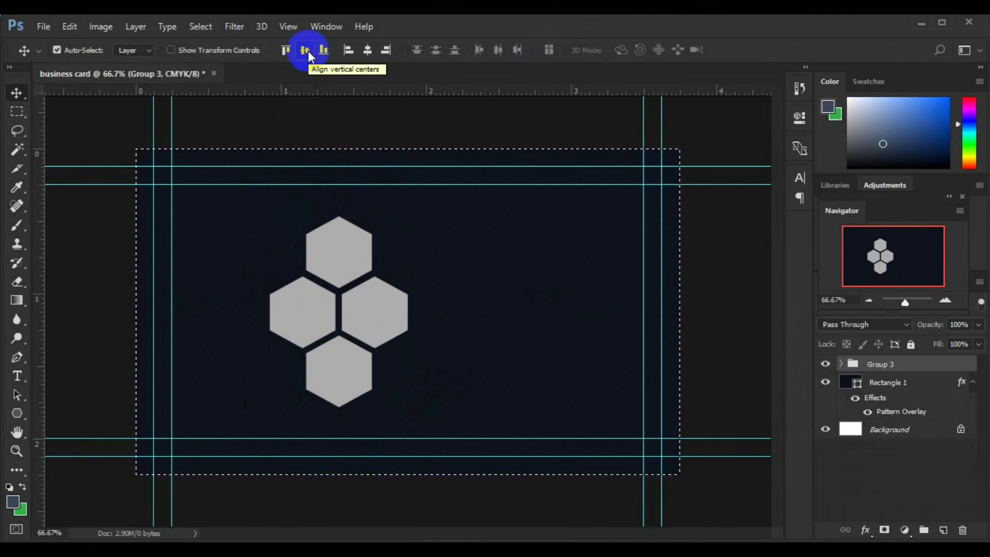
pyautogui.hotkey('ctrl', 'd')
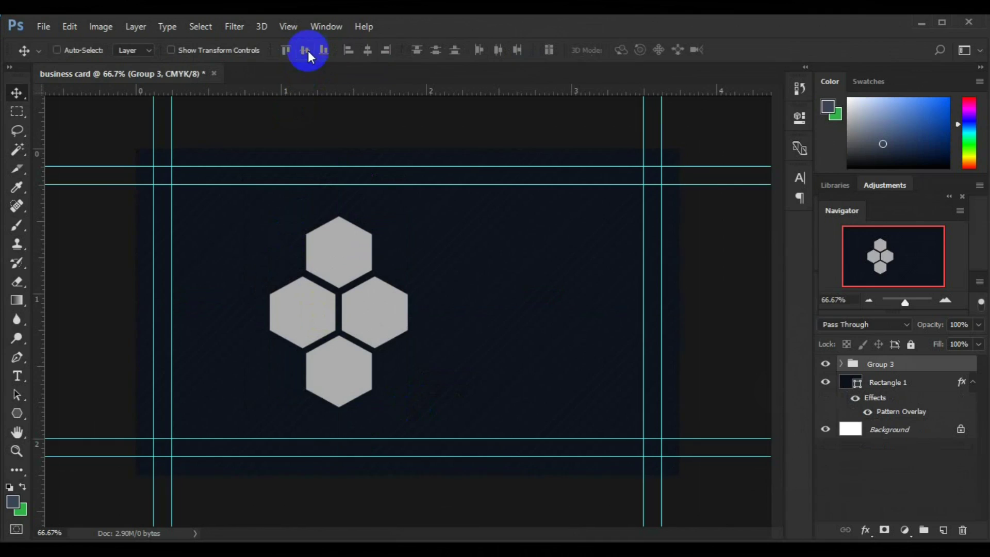
# Move Group 3 toward the card's left side and scale it to about 152%.
pyautogui.hotkey('ctrl', 't')
pyautogui.moveTo(380, 324); pyautogui.dragTo(306, 327)
pyautogui.moveTo(332, 408); pyautogui.dragTo(385, 448)
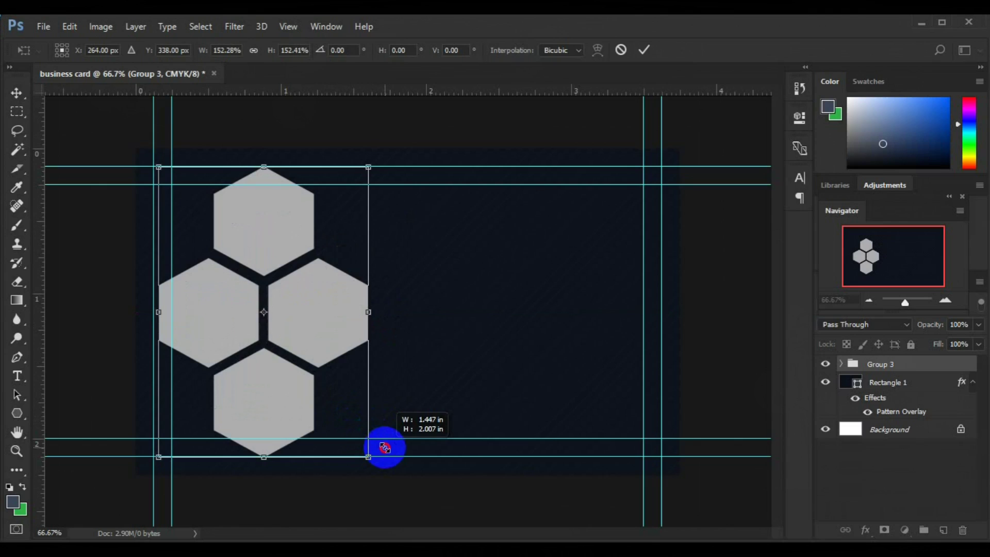
pyautogui.moveTo(384, 448); pyautogui.dragTo(385, 448)
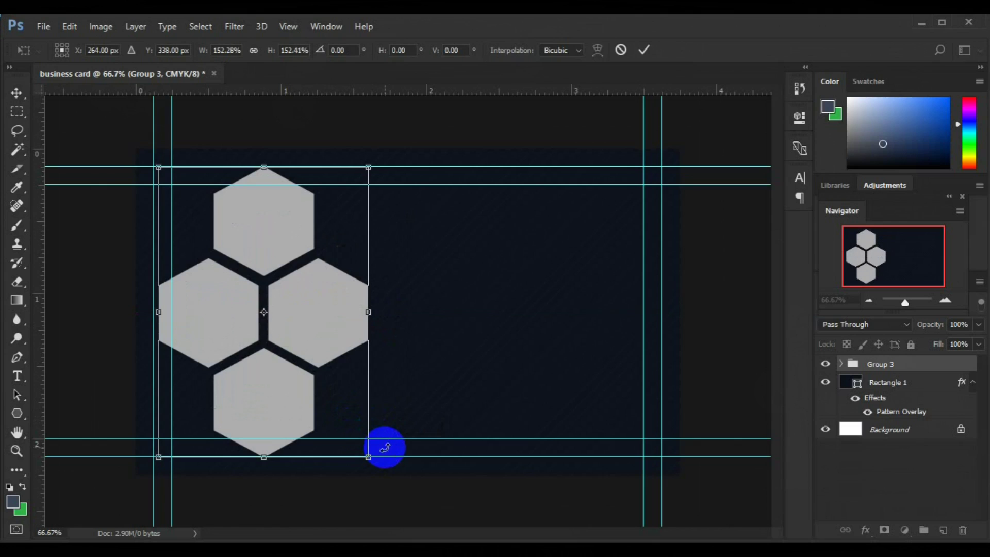
pyautogui.press('Return')
pyautogui.click(290, 414)
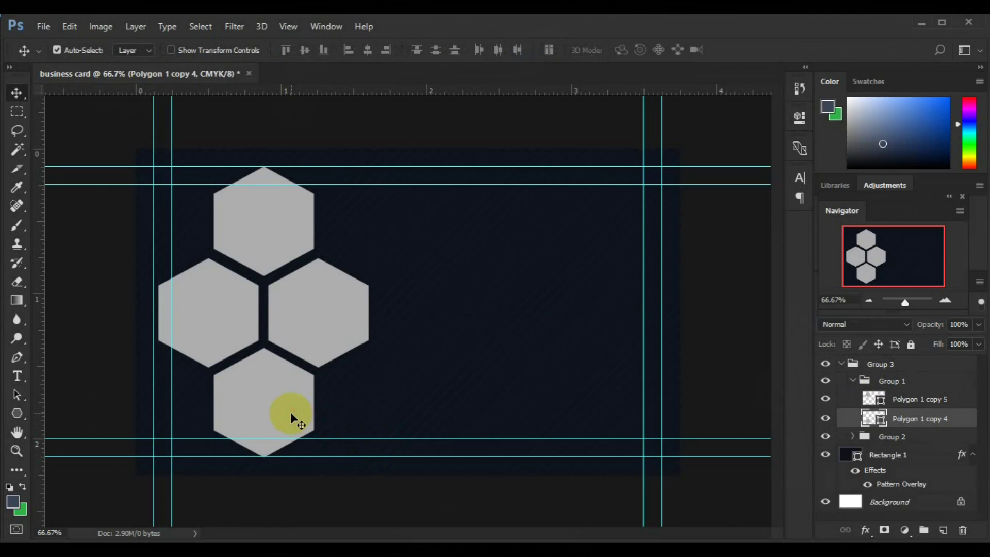
# Add hexagon copies cut off at the bottom edge and top-left corner, moving copy 7 out of Group 1.
pyautogui.moveTo(291, 412); pyautogui.dragTo(346, 491)
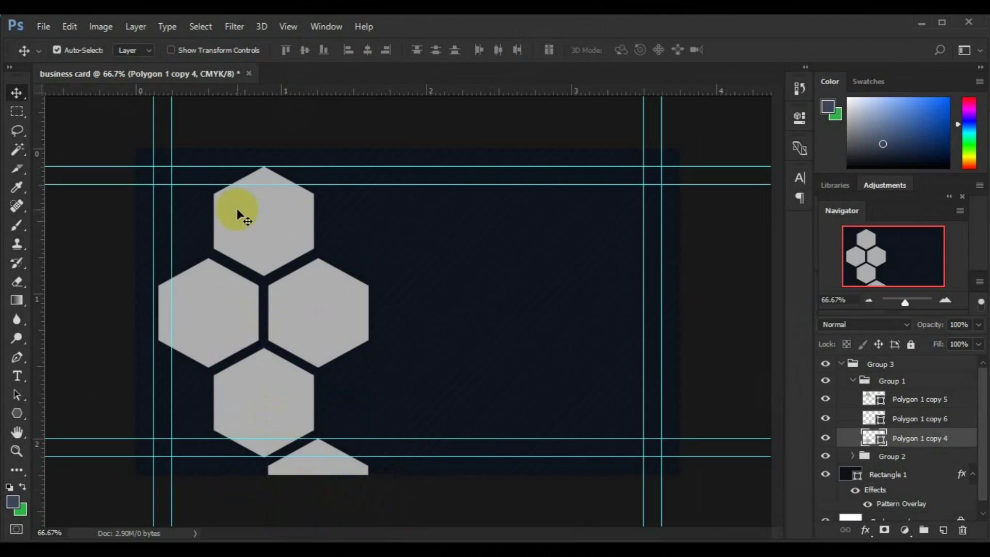
pyautogui.click(248, 223)
pyautogui.moveTo(248, 223); pyautogui.dragTo(141, 161)
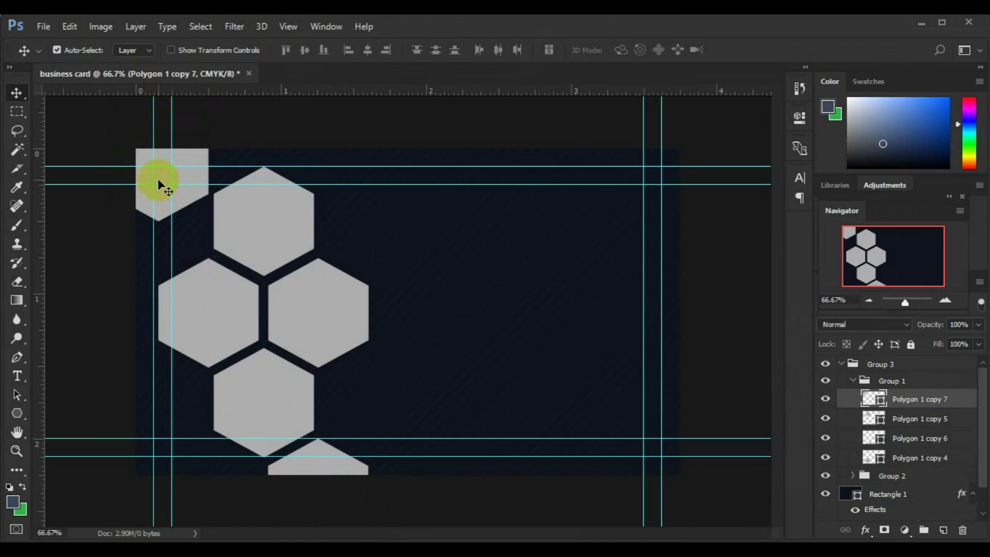
pyautogui.moveTo(158, 218); pyautogui.dragTo(137, 282)
pyautogui.hotkey('ctrl', 'z')
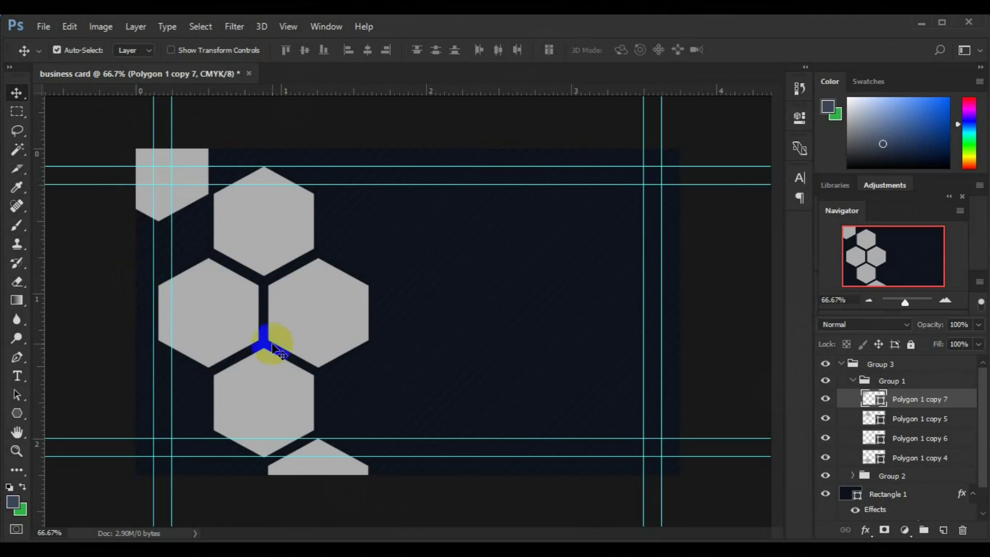
pyautogui.moveTo(909, 401); pyautogui.dragTo(908, 372)
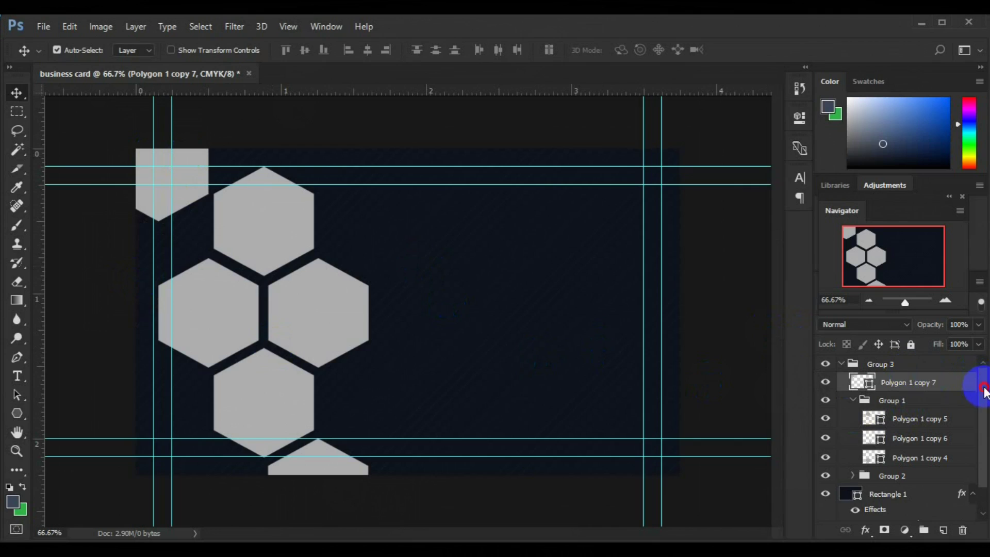
pyautogui.click(906, 361)
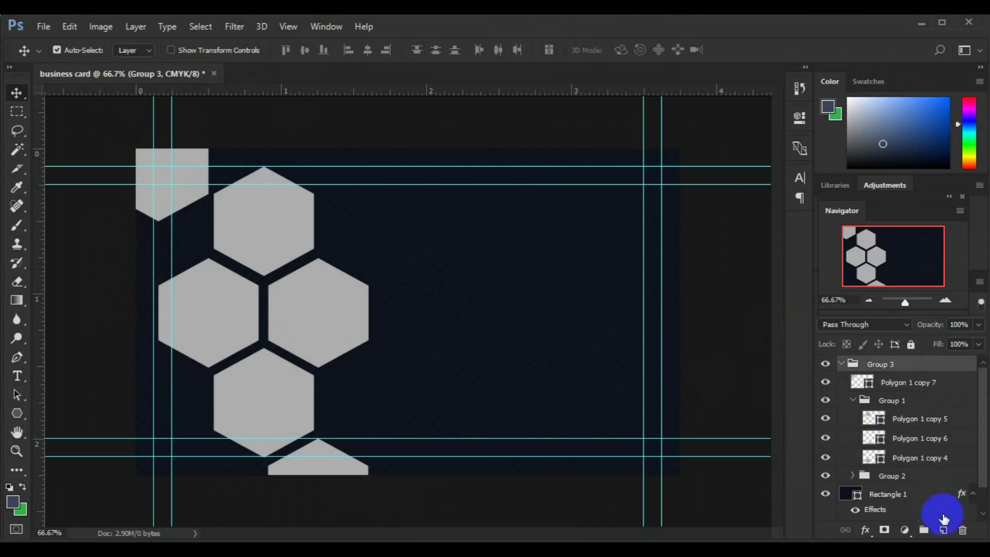
# Add an empty Layer 1 above the collapsed Group 3.
pyautogui.click(944, 530)
pyautogui.hotkey('ctrl', 'z')
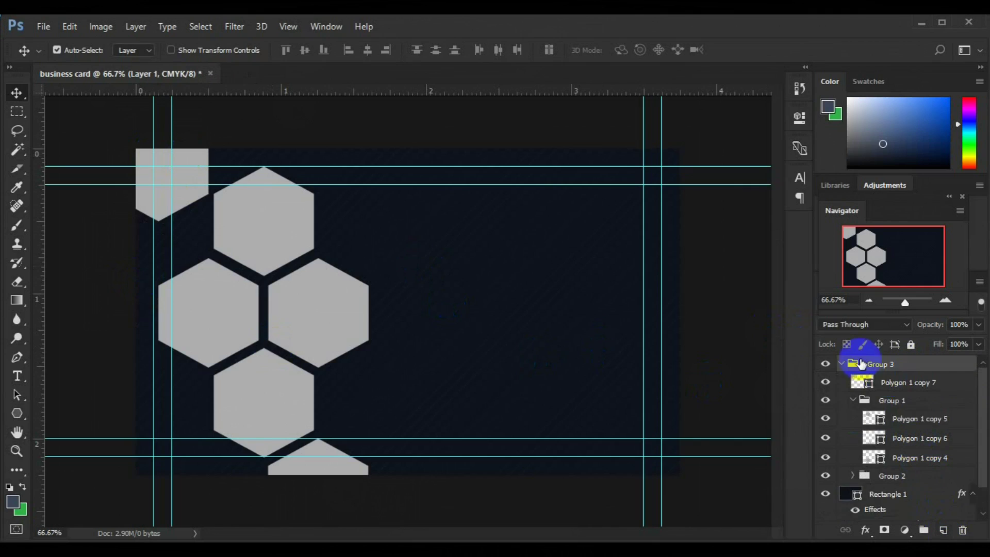
pyautogui.click(843, 364)
pyautogui.click(944, 530)
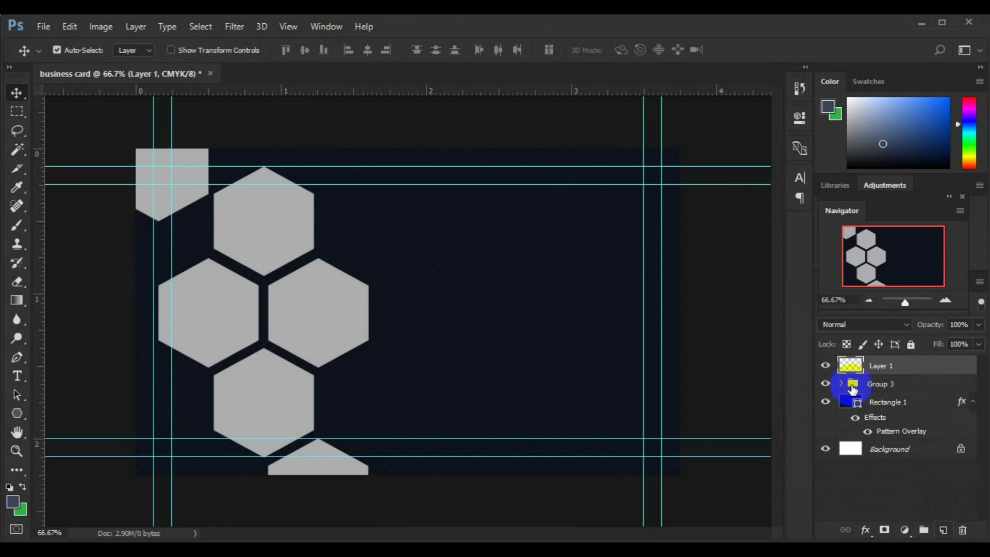
# Move Polygon 1 copy 7 and Polygon 1 copy 6 out of Group 3 in the layer stack.
pyautogui.click(188, 199)
pyautogui.moveTo(903, 403); pyautogui.dragTo(904, 375)
pyautogui.click(310, 458)
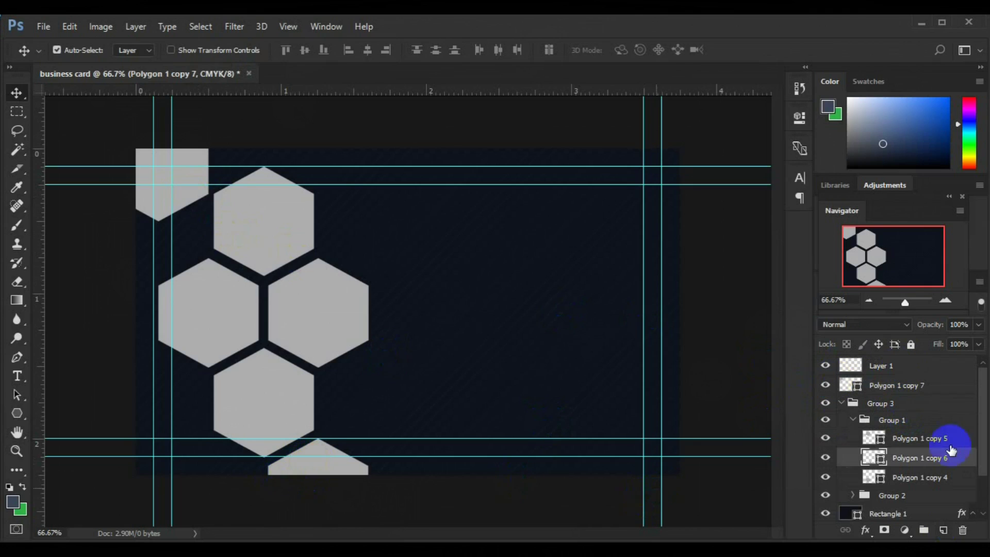
pyautogui.moveTo(950, 459); pyautogui.dragTo(857, 408)
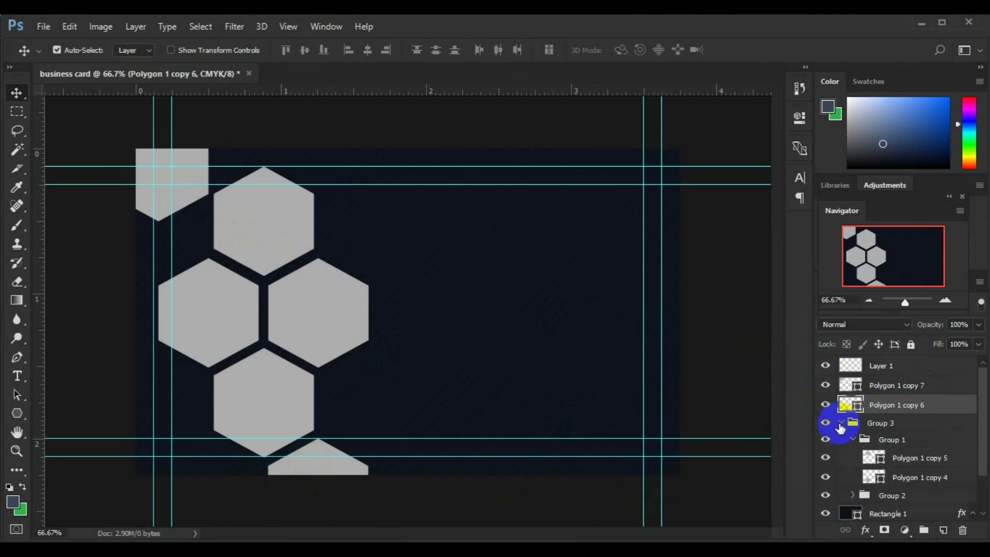
pyautogui.click(840, 424)
# Select the Group 3 hexagon cluster and start a free transform on it.
pyautogui.click(880, 367)
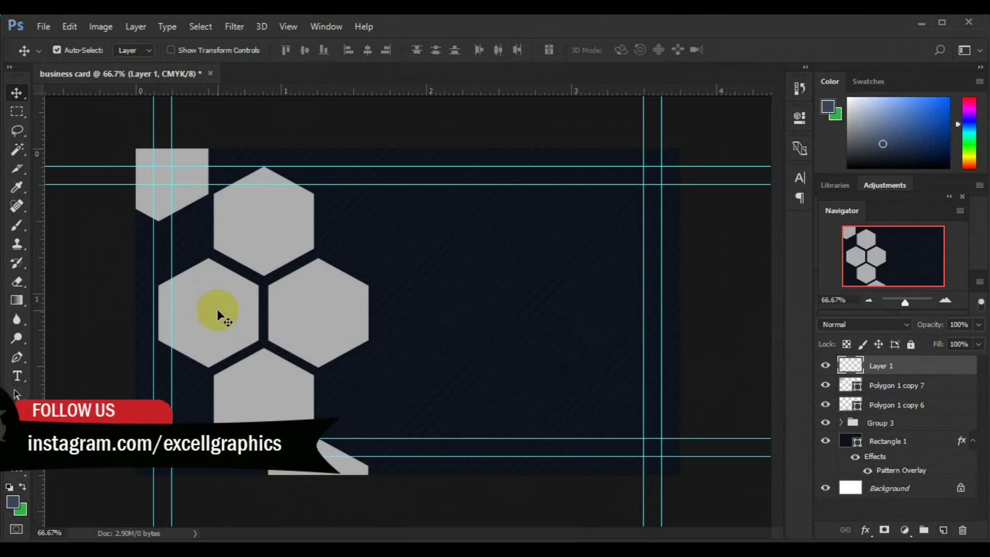
pyautogui.click(187, 197)
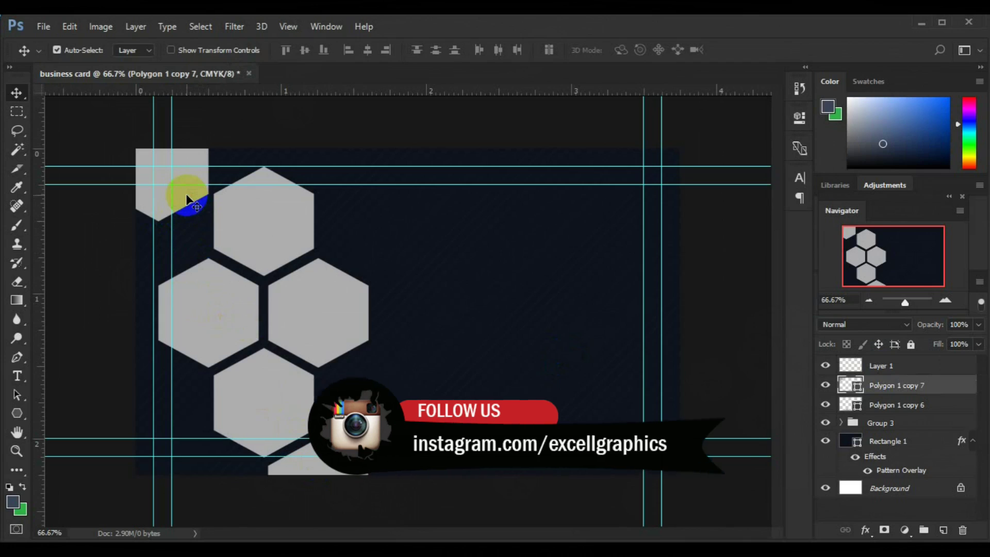
pyautogui.moveTo(187, 196); pyautogui.dragTo(175, 286)
pyautogui.hotkey('ctrl', 'z')
pyautogui.click(871, 424)
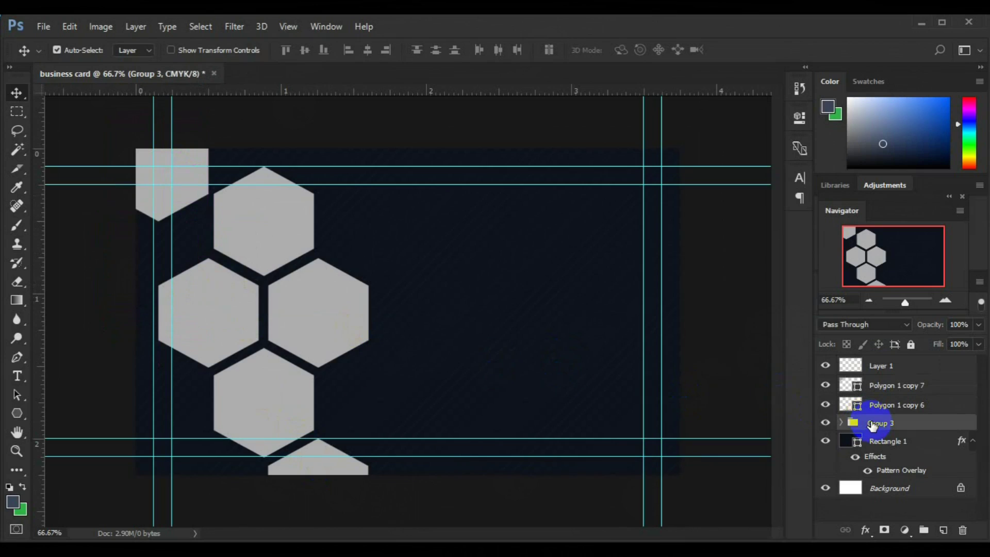
pyautogui.hotkey('ctrl', 't')
# Shift the hexagon cluster about 0.147 in to the right and commit it.
pyautogui.moveTo(343, 348); pyautogui.dragTo(360, 344)
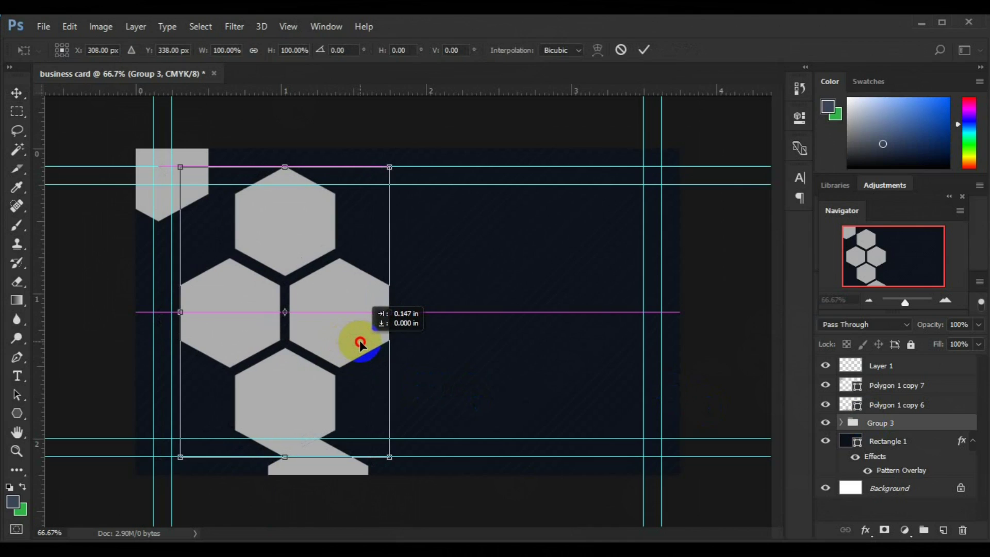
pyautogui.moveTo(360, 343); pyautogui.dragTo(360, 341)
pyautogui.press('Return')
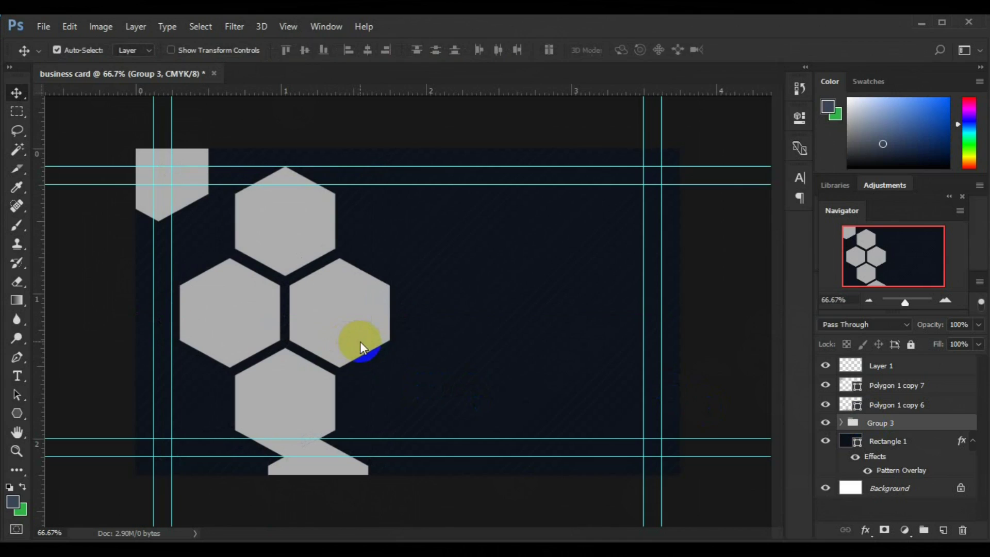
# Place the corner hexagon against the left edge with two aligned copies stacked below it.
pyautogui.click(164, 178)
pyautogui.moveTo(183, 175); pyautogui.dragTo(192, 232)
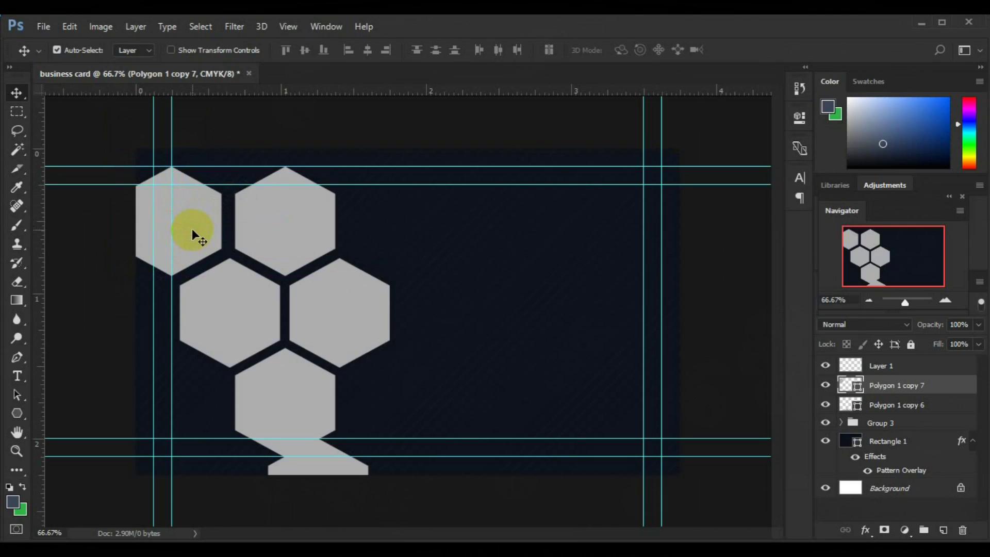
pyautogui.moveTo(184, 253); pyautogui.dragTo(139, 328)
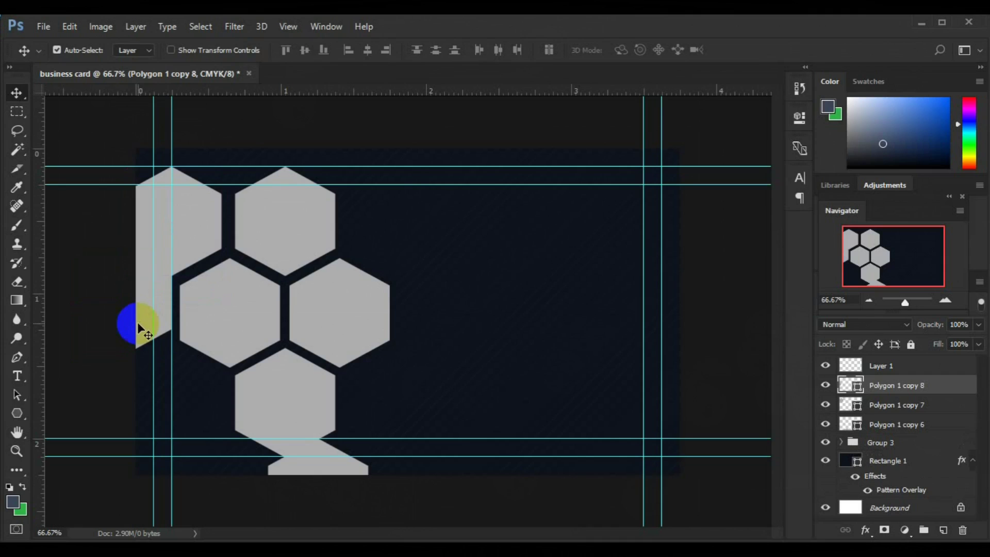
pyautogui.moveTo(137, 322); pyautogui.dragTo(181, 415)
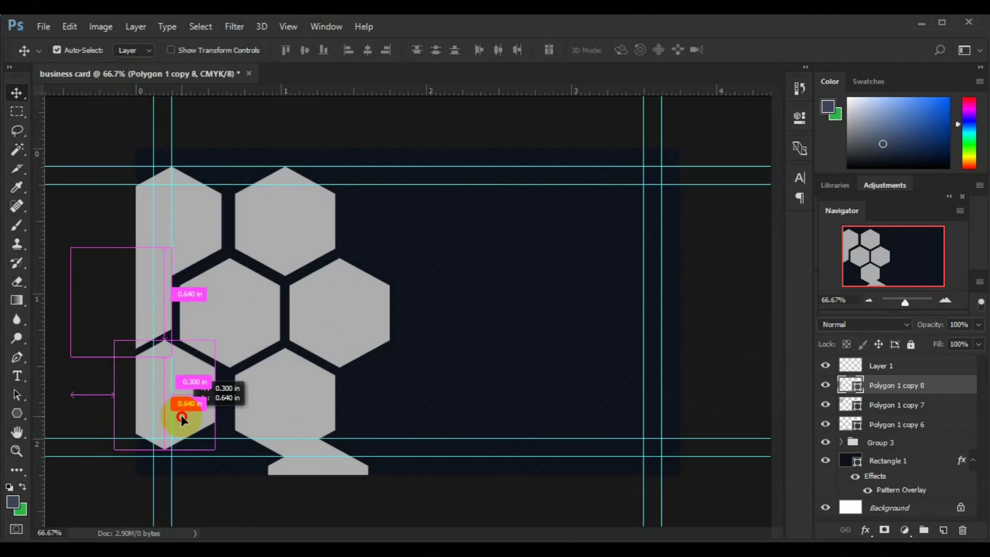
pyautogui.moveTo(181, 415); pyautogui.dragTo(185, 422)
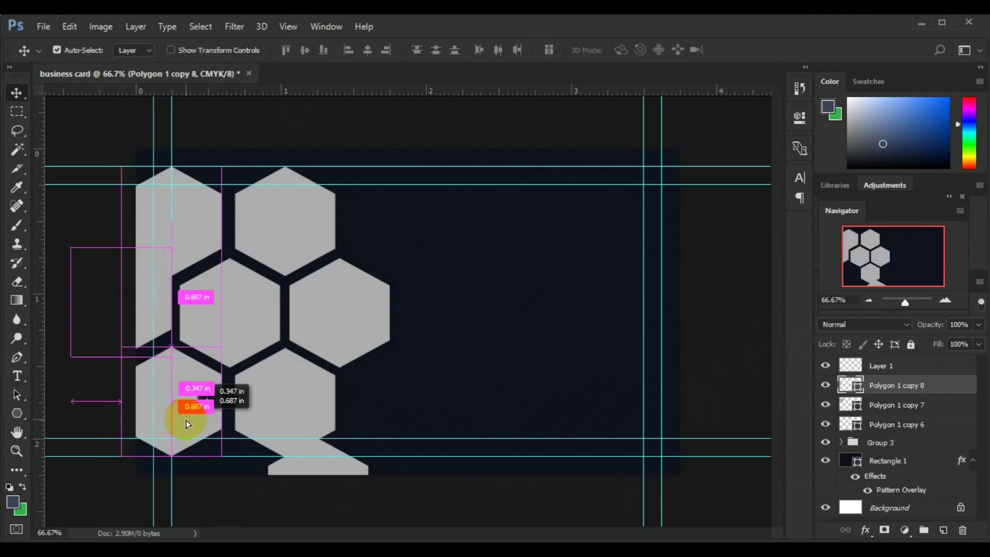
pyautogui.moveTo(185, 422); pyautogui.dragTo(187, 424)
pyautogui.click(160, 307)
pyautogui.press('Down')
pyautogui.press('Down')
pyautogui.press('Down')
pyautogui.press('Down')
pyautogui.press('Down')
pyautogui.press('Down')
pyautogui.press('Down')
pyautogui.press('Down')
pyautogui.press('Down')
pyautogui.press('Down')
pyautogui.press('Down')
pyautogui.press('Down')
pyautogui.press('Down')
pyautogui.press('Down')
pyautogui.press('Down')
pyautogui.press('Down')
pyautogui.press('Down')
pyautogui.press('Down')
pyautogui.press('Down')
pyautogui.press('Down')
pyautogui.press('Down')
pyautogui.press('Down')
pyautogui.press('Down')
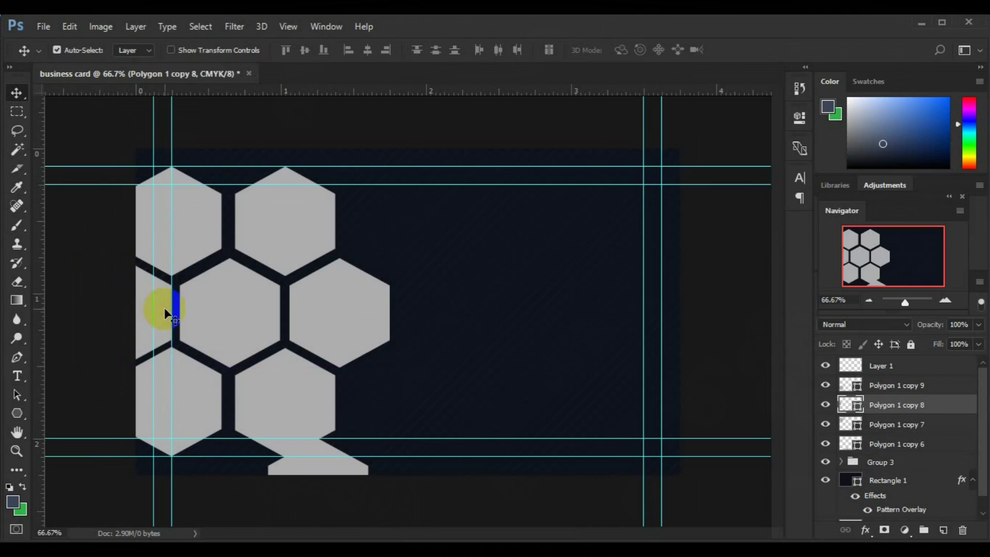
pyautogui.click(309, 471)
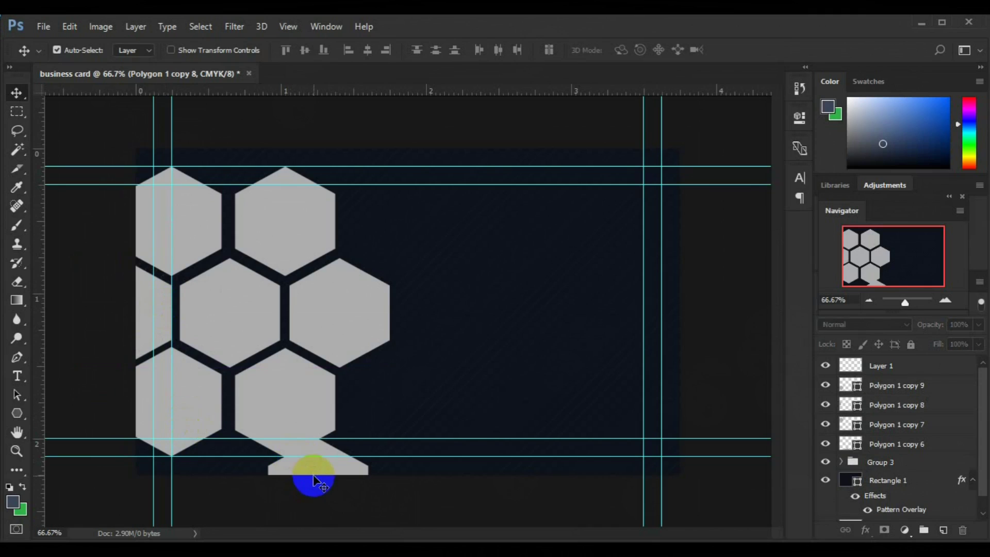
# Delete Polygon 1 copy 6 and drag two copies of the top-left hexagon onto the top edge.
pyautogui.press('Delete')
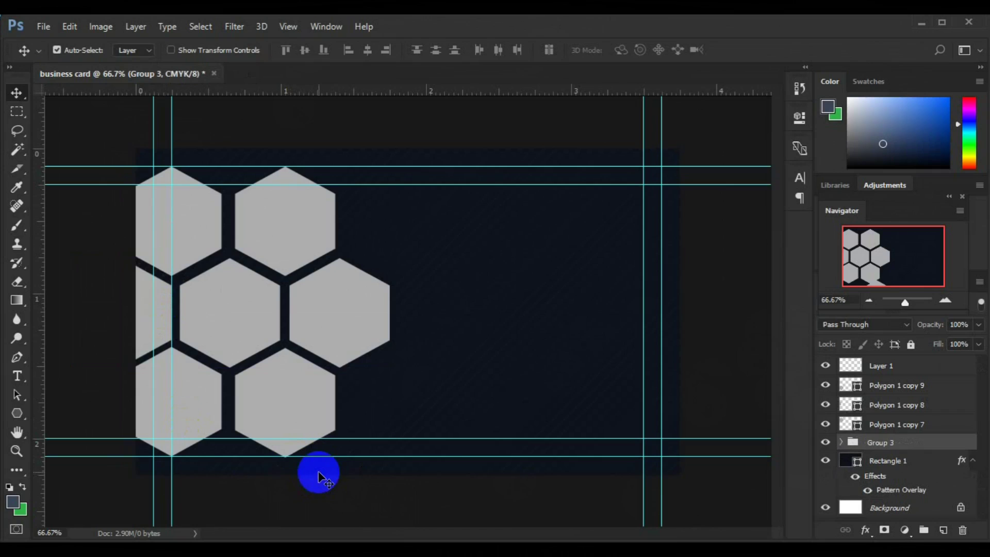
pyautogui.click(182, 222)
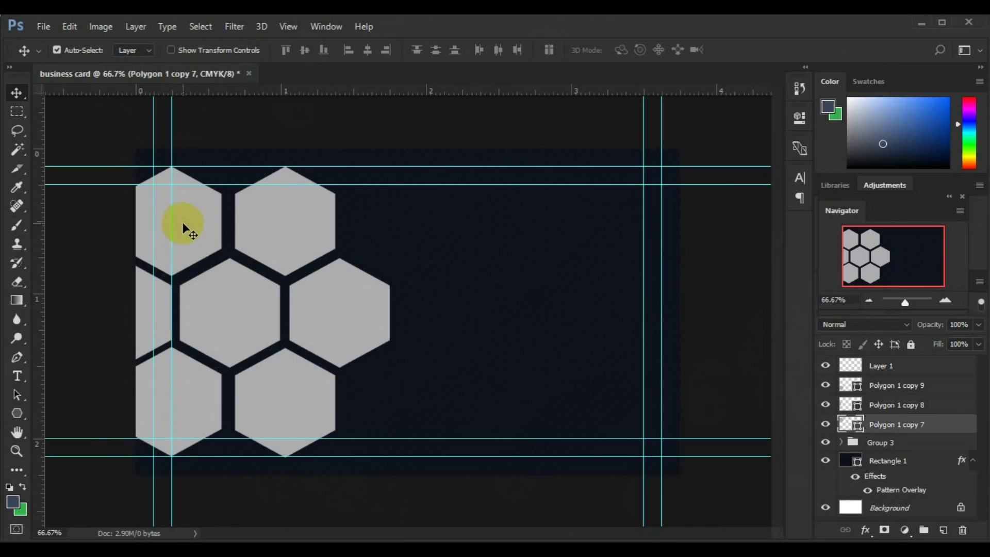
pyautogui.moveTo(197, 225); pyautogui.dragTo(238, 140)
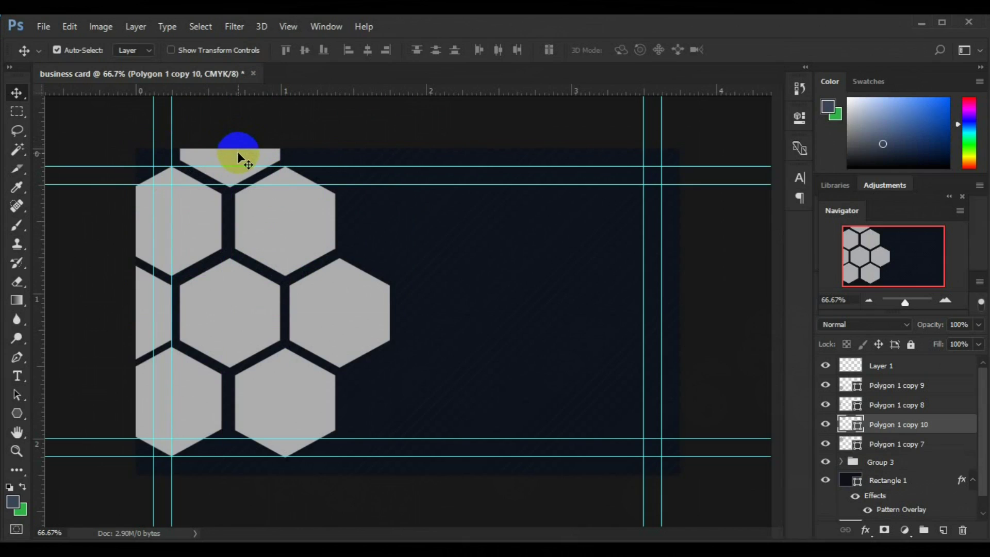
pyautogui.moveTo(238, 152); pyautogui.dragTo(347, 149)
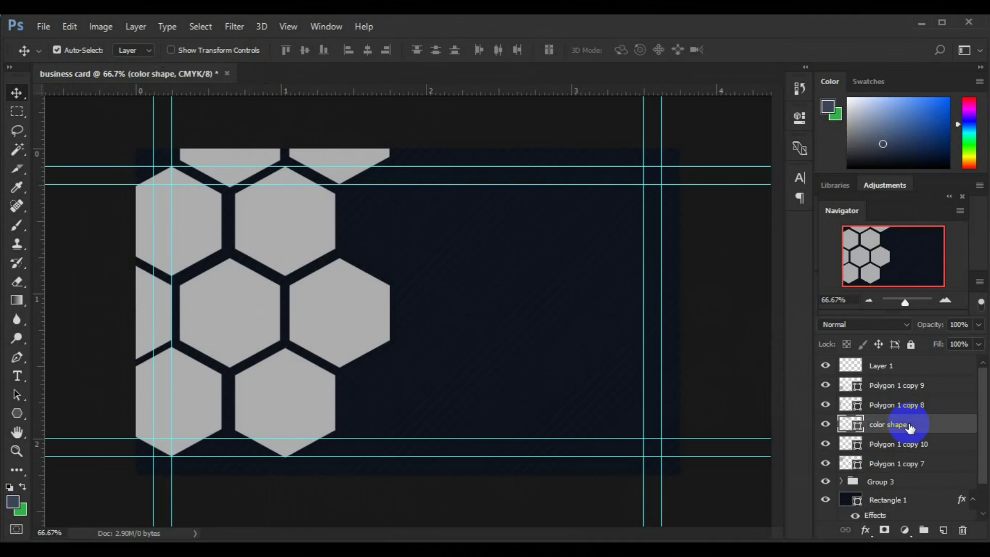
pyautogui.click(243, 156)
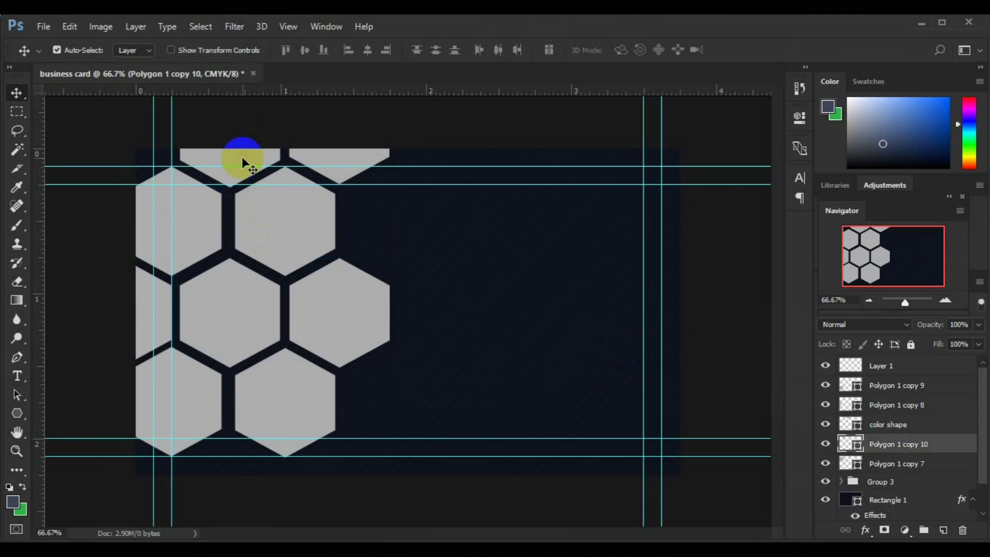
pyautogui.click(206, 217)
pyautogui.click(156, 306)
# Move a partial hexagon copy to the card's bottom edge and save as business card.psd.
pyautogui.click(171, 379)
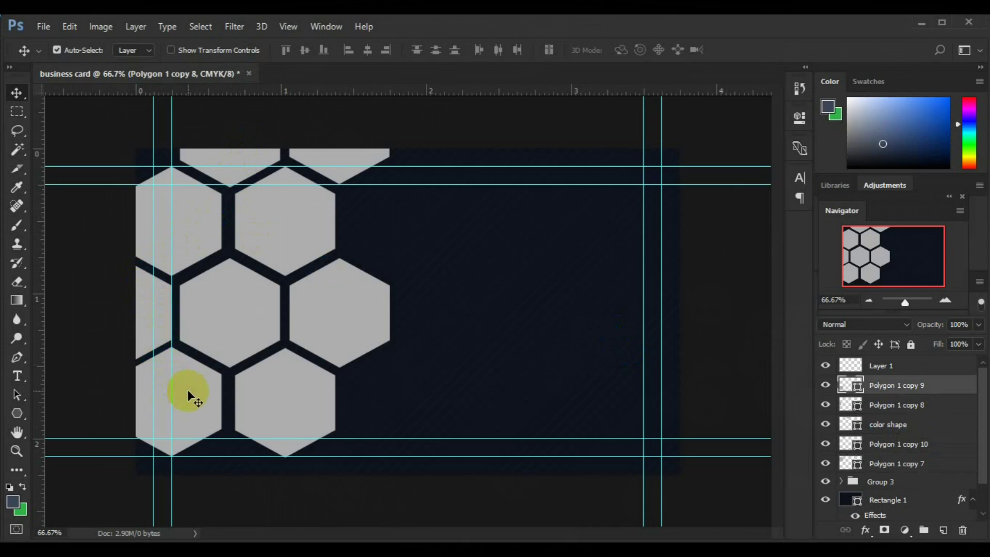
pyautogui.moveTo(351, 151); pyautogui.dragTo(351, 516)
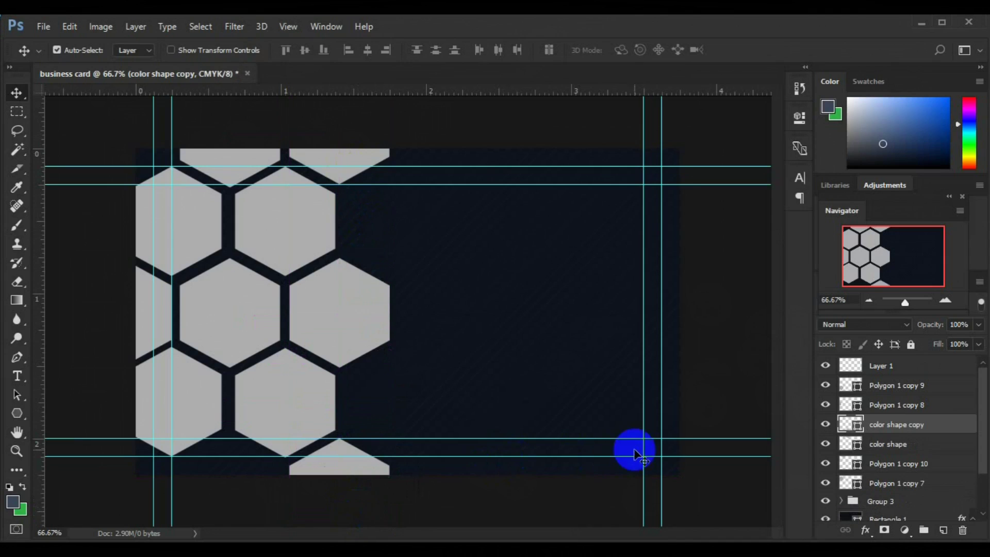
pyautogui.click(232, 179)
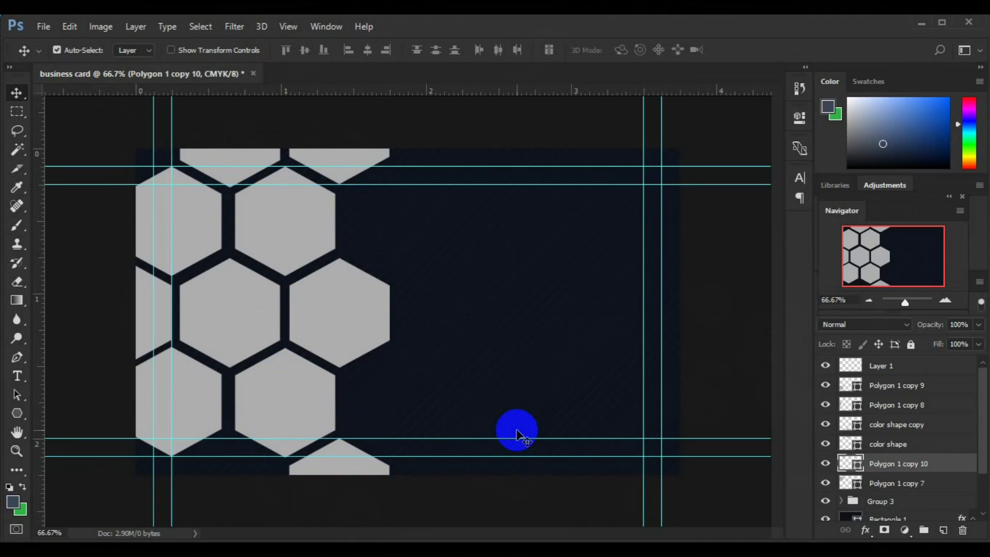
pyautogui.hotkey('ctrl', 's')
pyautogui.click(238, 154)
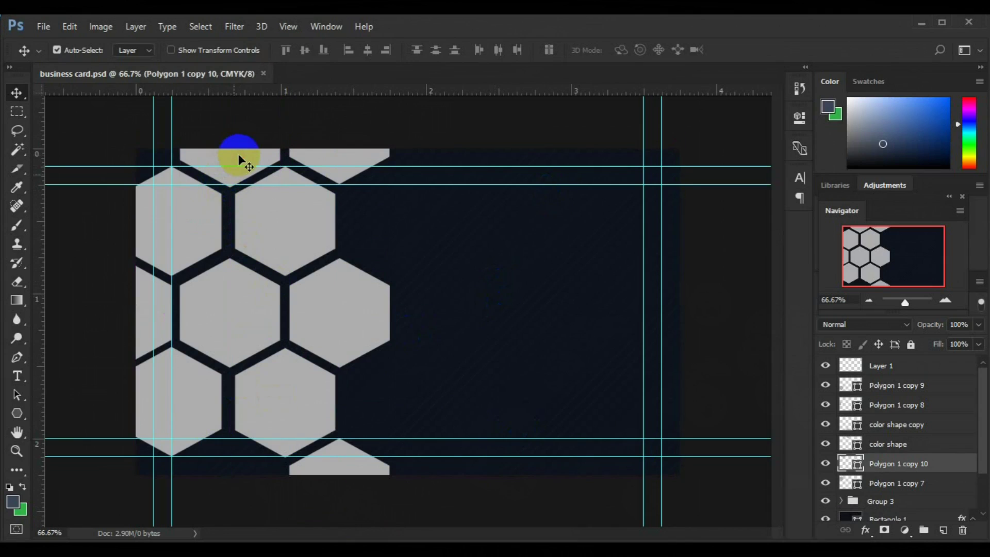
pyautogui.click(18, 357)
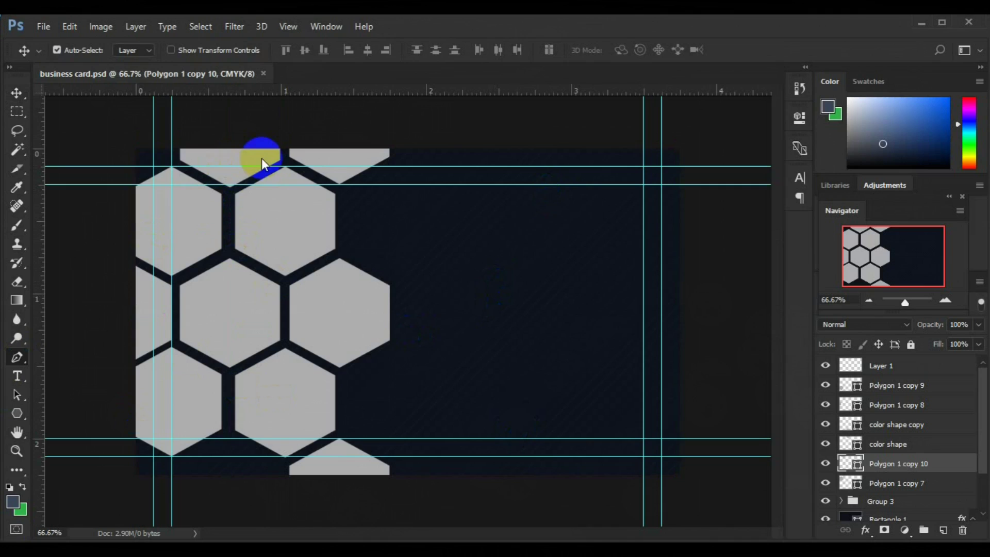
# On a new layer, draw a closed grey Pen shape along the guides covering the card's left strip.
pyautogui.click(944, 531)
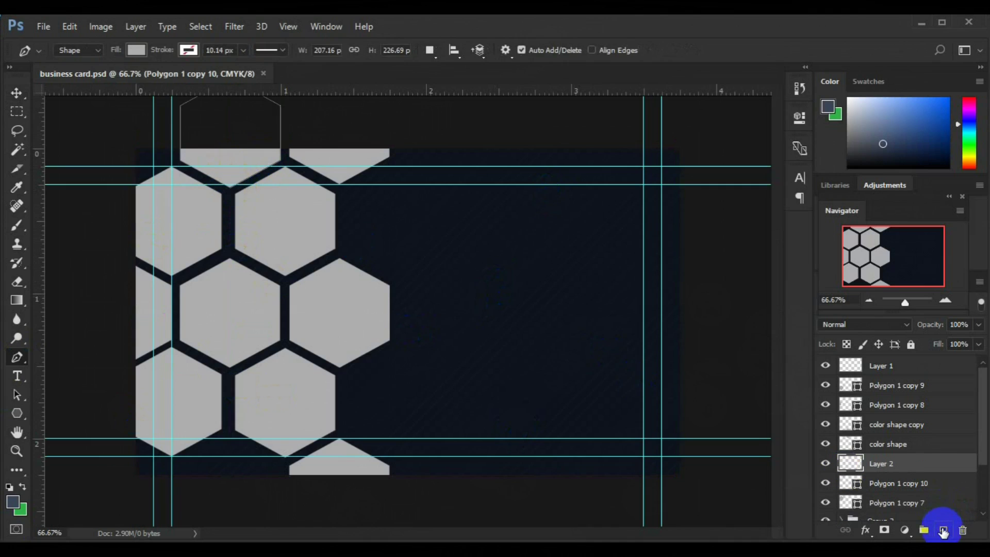
pyautogui.click(225, 200)
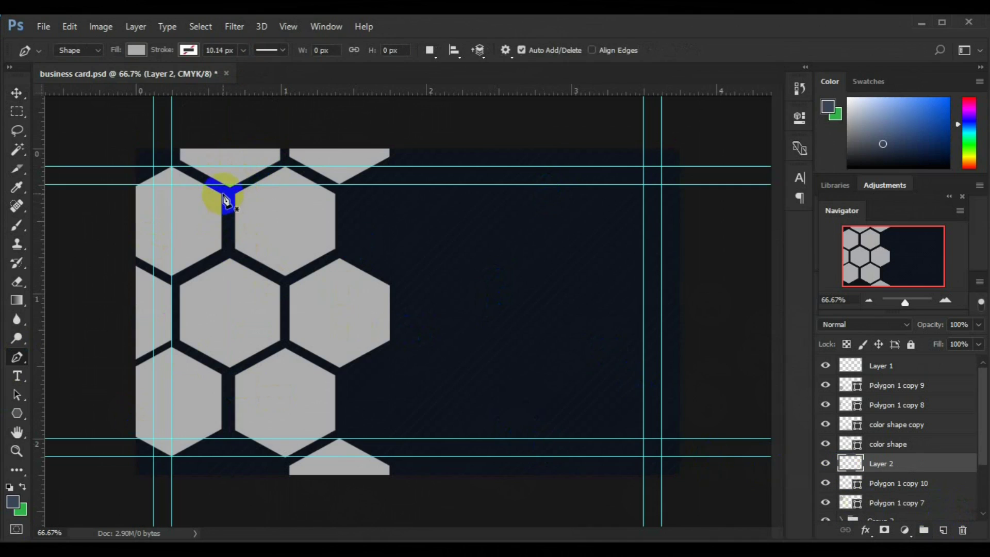
pyautogui.click(230, 186)
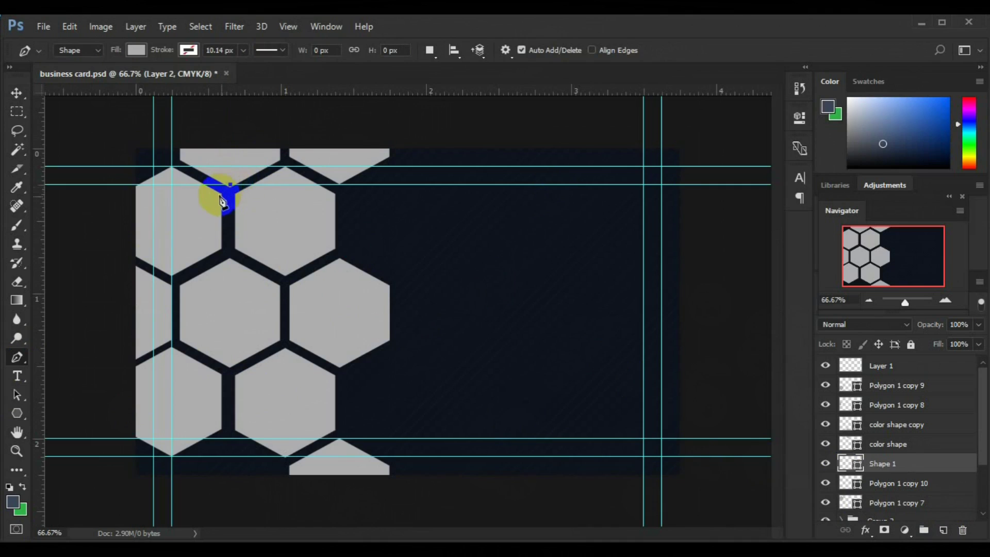
pyautogui.click(173, 279)
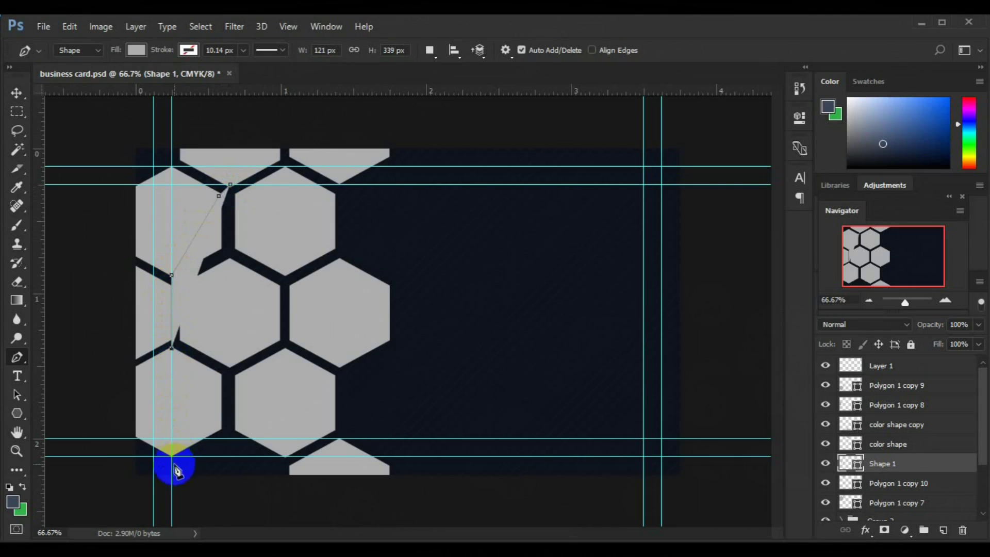
pyautogui.click(124, 480)
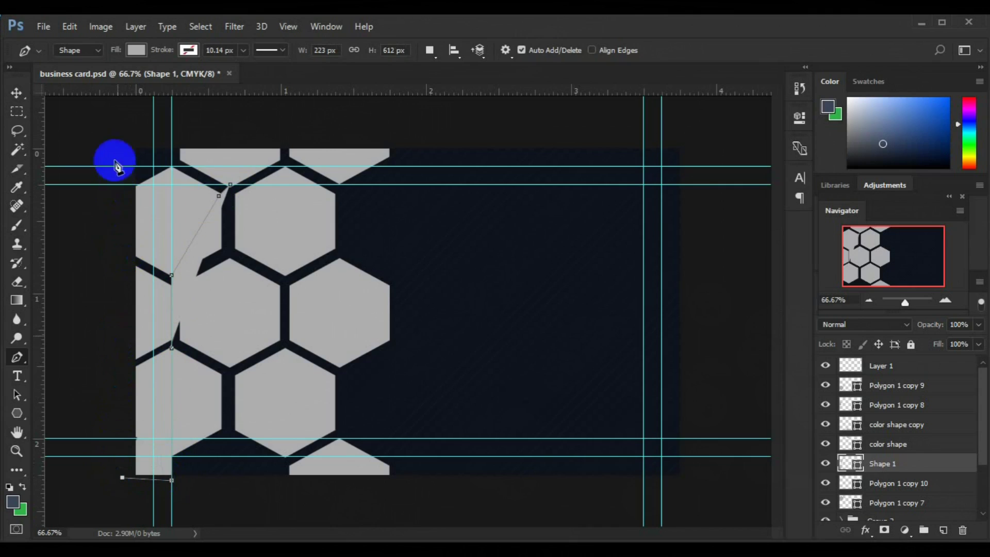
pyautogui.moveTo(122, 146); pyautogui.dragTo(220, 129)
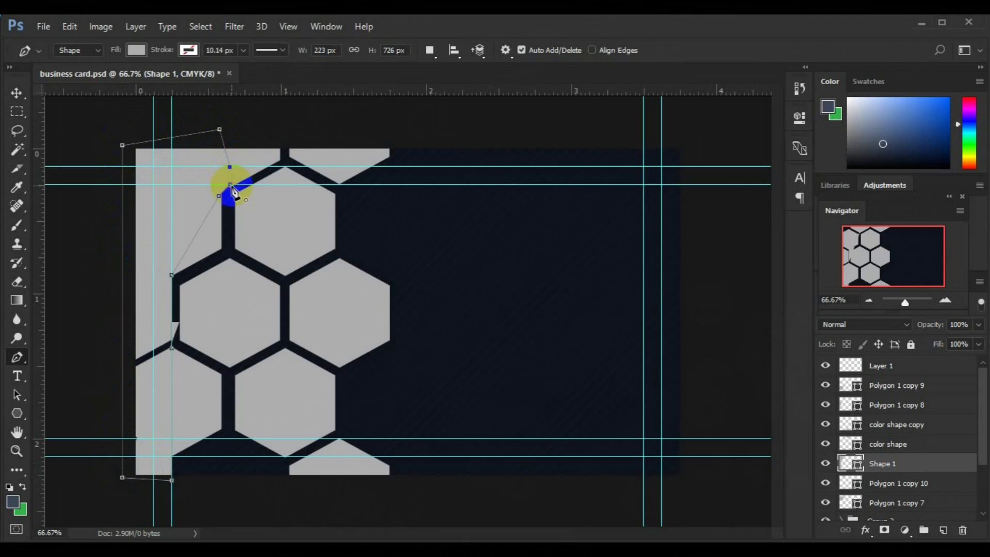
pyautogui.click(231, 186)
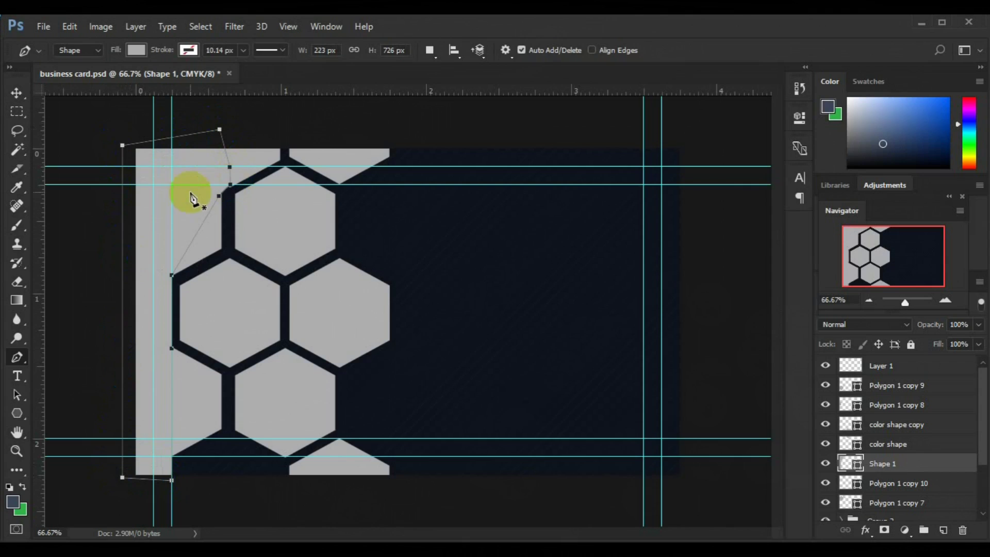
pyautogui.click(16, 93)
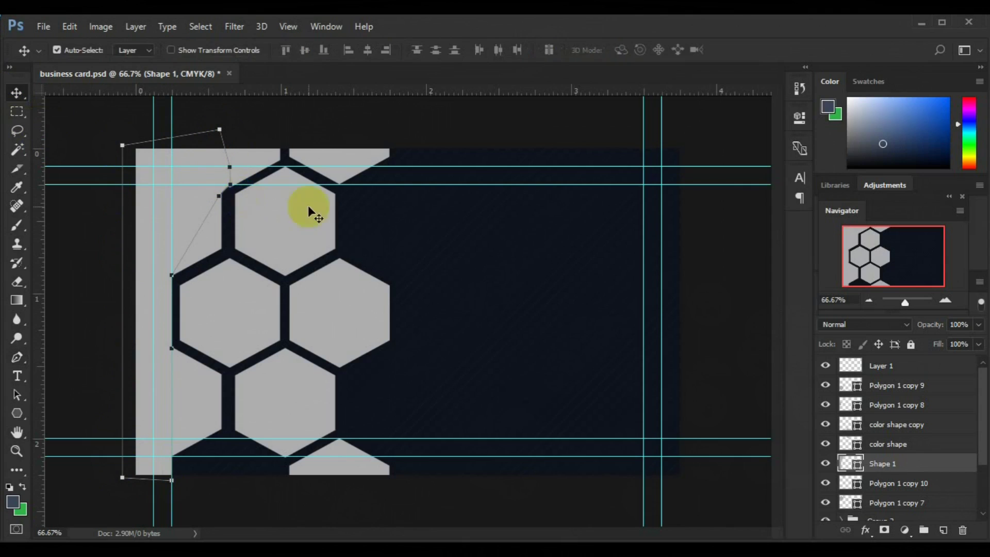
pyautogui.click(219, 401)
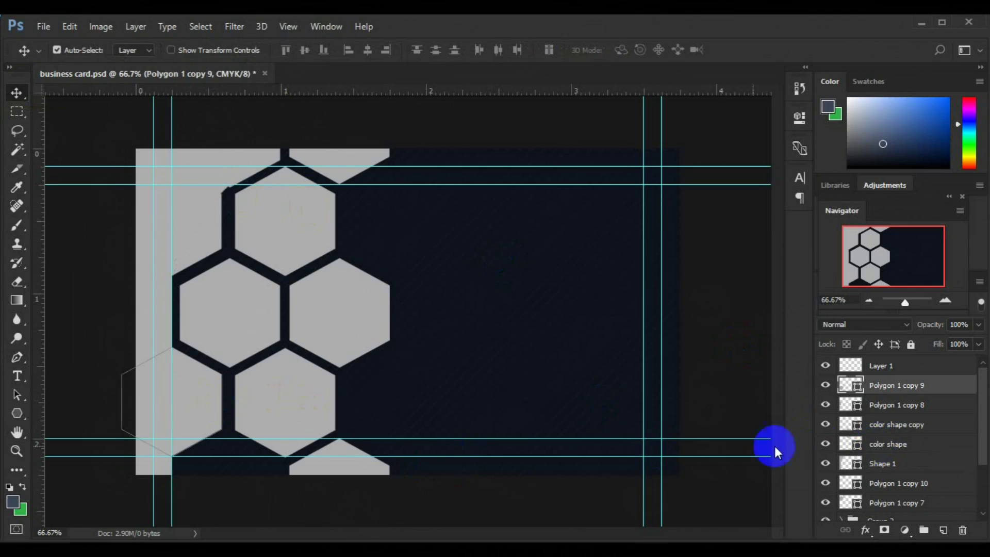
# Nudge Shape 1 a few pixels right and down with Free Transform, then view at 200%.
pyautogui.click(893, 368)
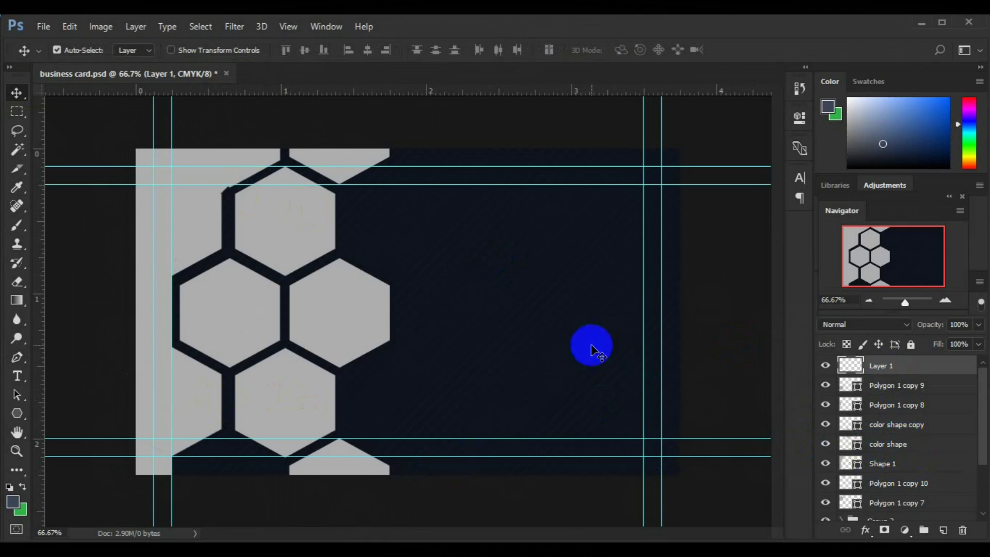
pyautogui.click(192, 228)
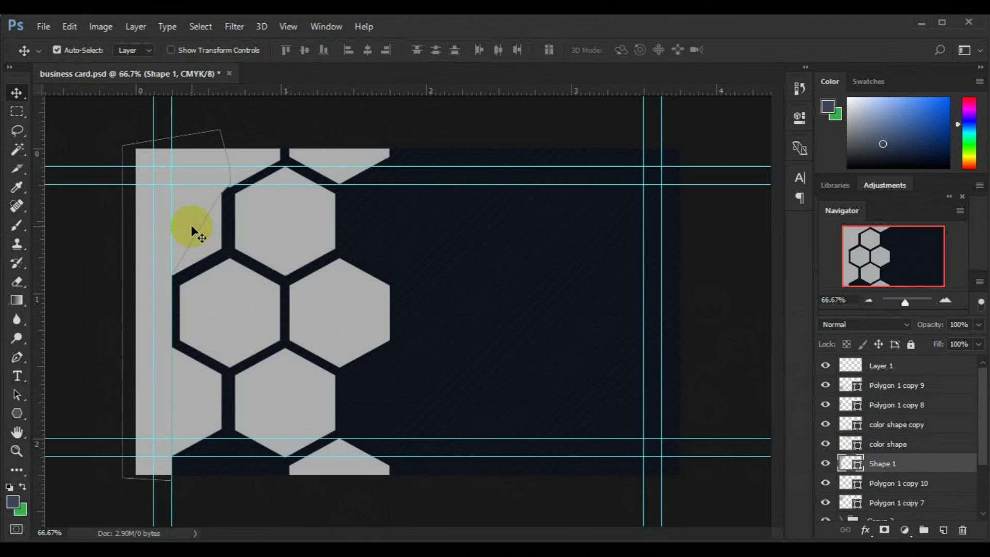
pyautogui.hotkey('ctrl', '+')
pyautogui.moveTo(191, 225); pyautogui.dragTo(192, 227)
pyautogui.click(366, 222)
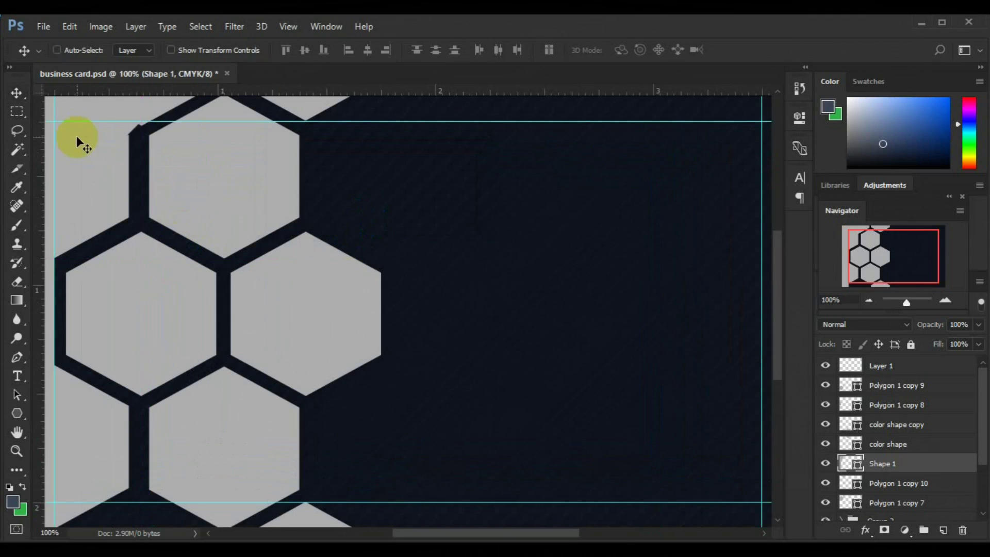
pyautogui.hotkey('ctrl', 't')
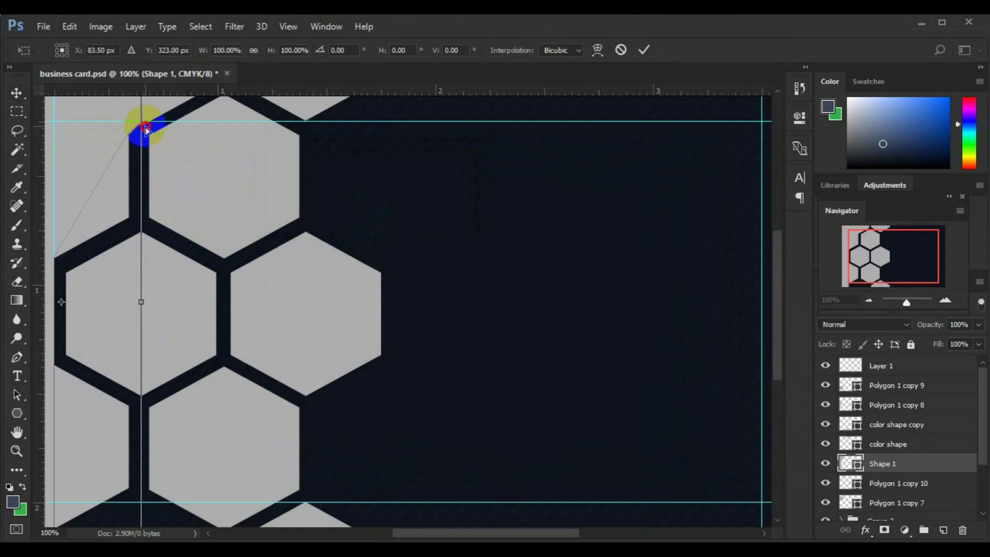
pyautogui.moveTo(146, 129); pyautogui.dragTo(147, 127)
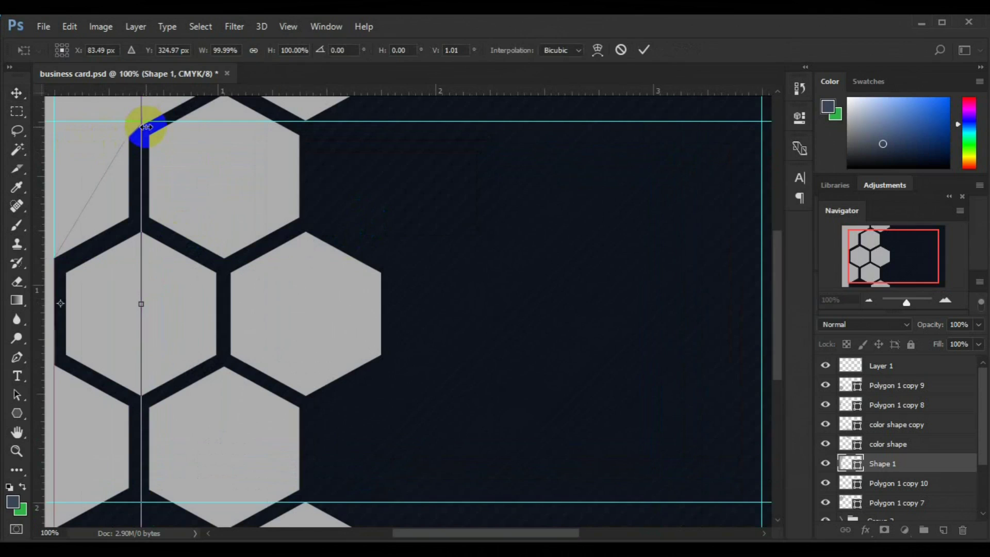
pyautogui.moveTo(147, 127); pyautogui.dragTo(148, 131)
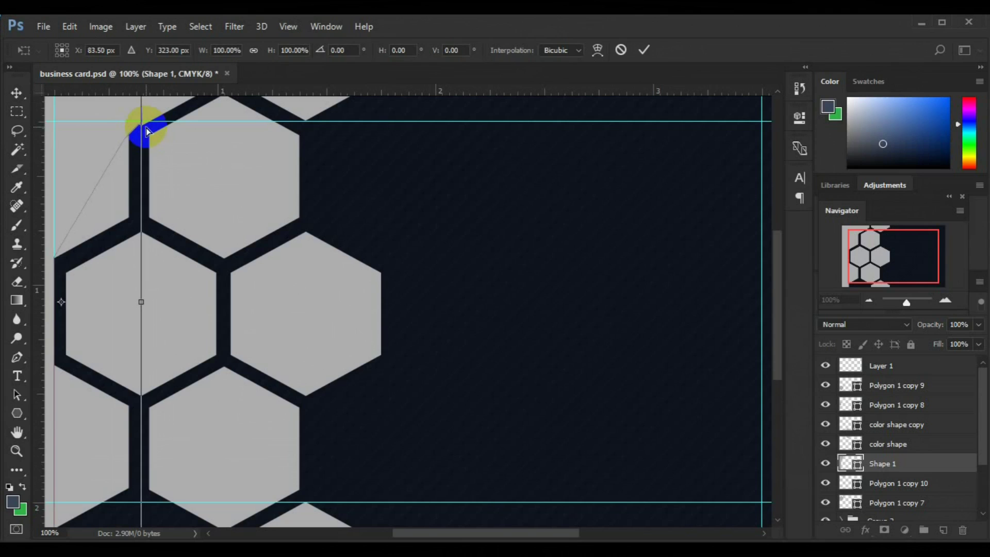
pyautogui.press('Return')
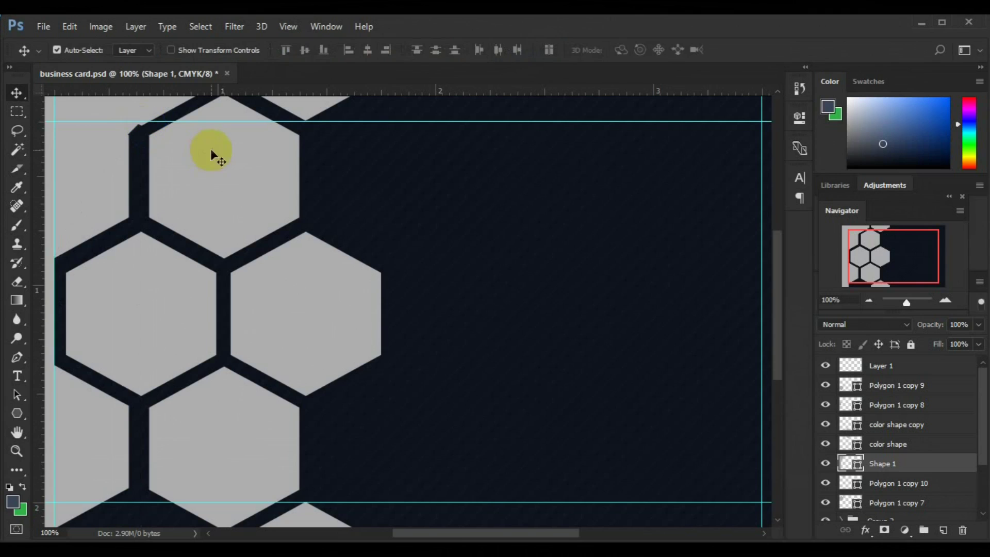
pyautogui.hotkey('ctrl', '+')
pyautogui.moveTo(516, 531); pyautogui.dragTo(428, 534)
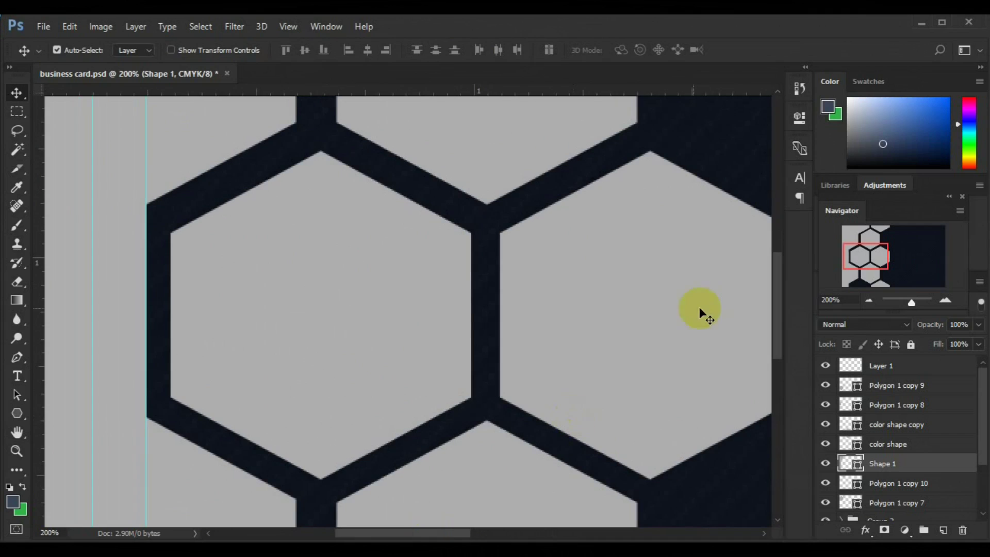
# On a new layer above Shape 1, draw a four-point grey Pen patch over the top-left notch.
pyautogui.moveTo(785, 303); pyautogui.dragTo(772, 233)
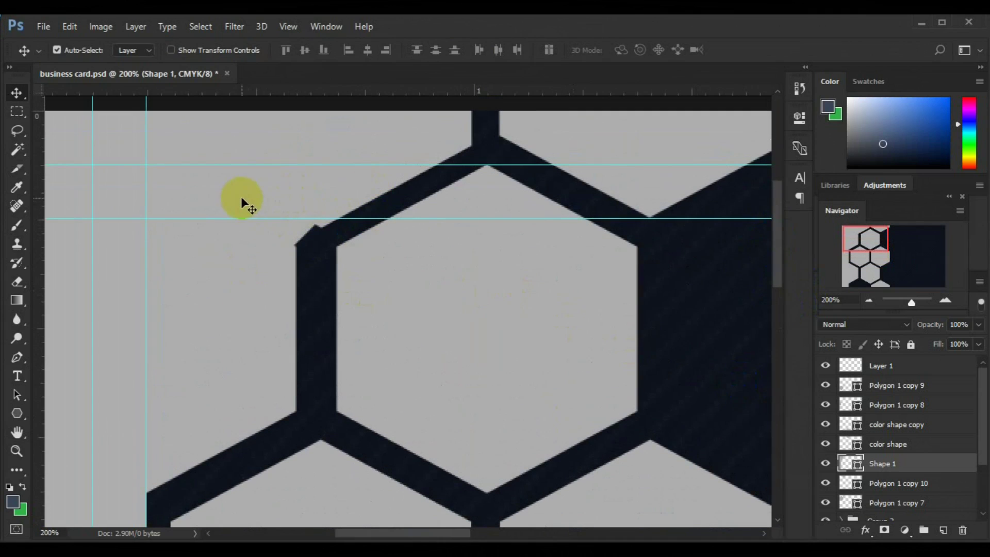
pyautogui.click(825, 465)
pyautogui.click(825, 464)
pyautogui.click(944, 529)
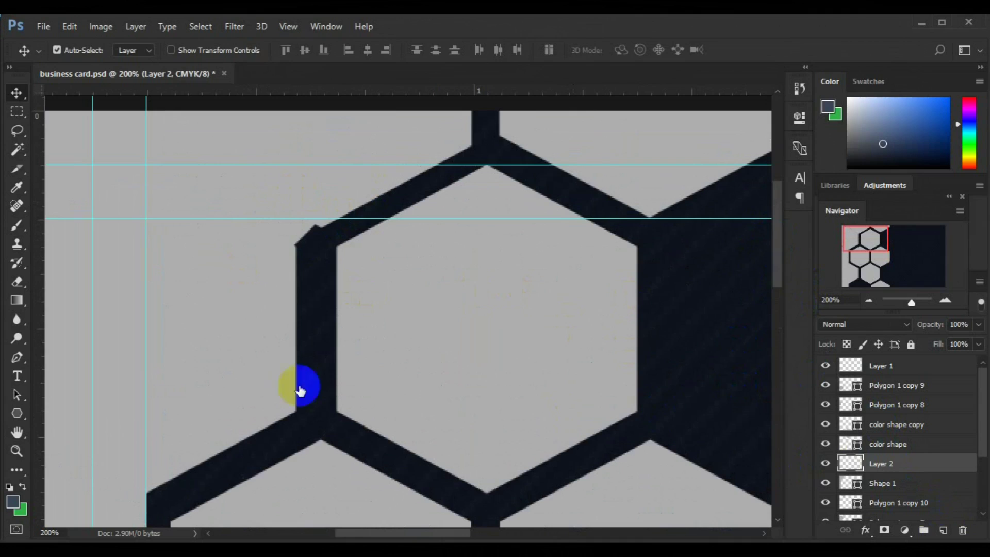
pyautogui.click(19, 361)
pyautogui.click(323, 229)
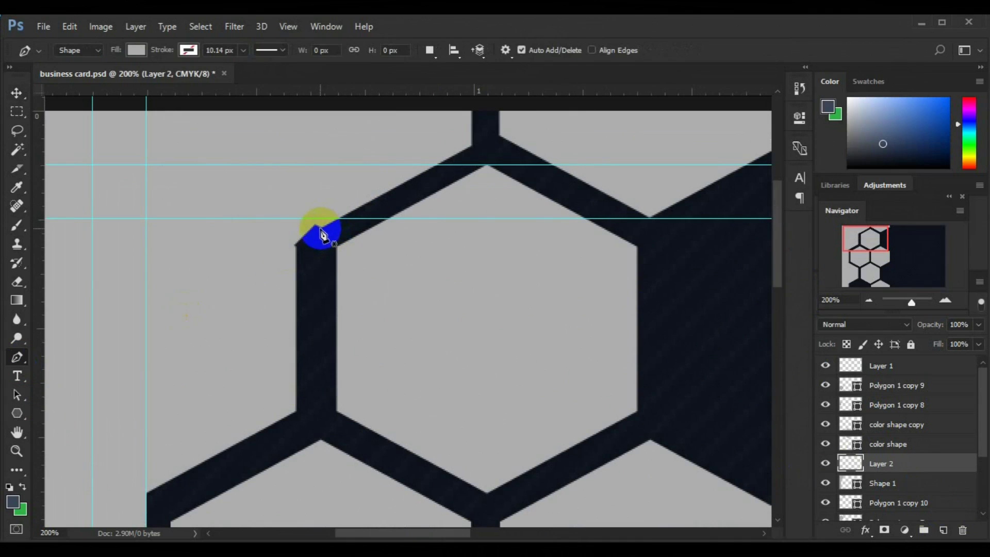
pyautogui.click(298, 253)
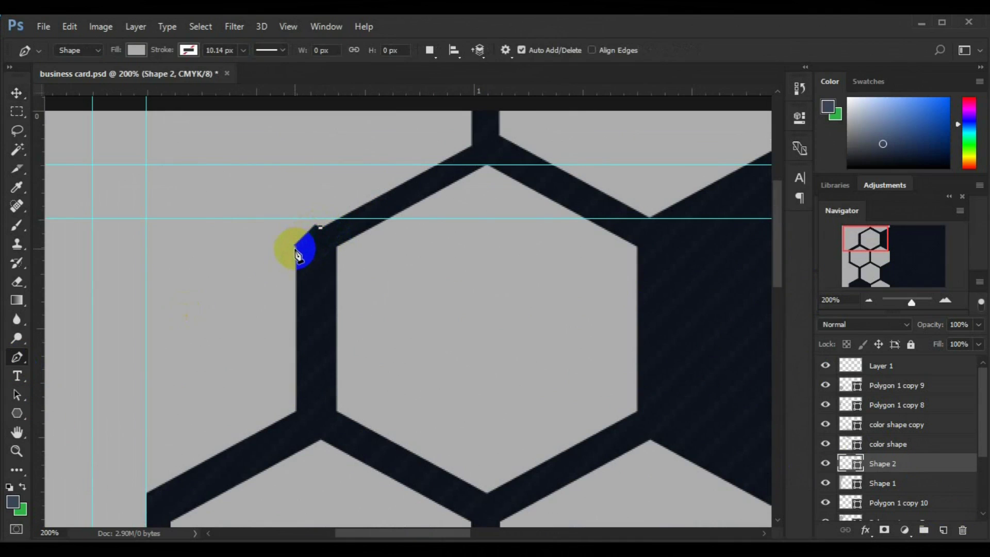
pyautogui.click(267, 264)
pyautogui.click(264, 225)
pyautogui.click(319, 198)
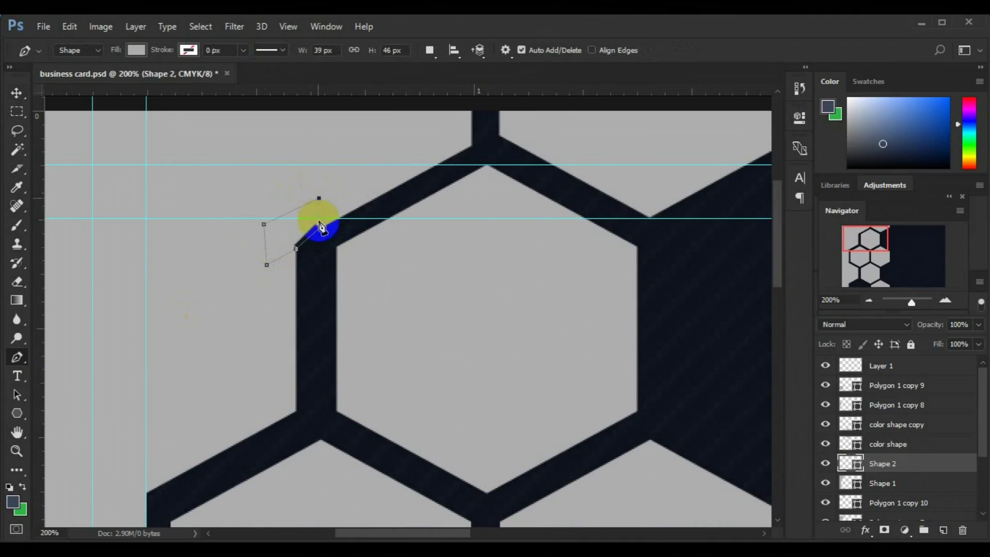
pyautogui.click(17, 95)
pyautogui.hotkey('ctrl', '0')
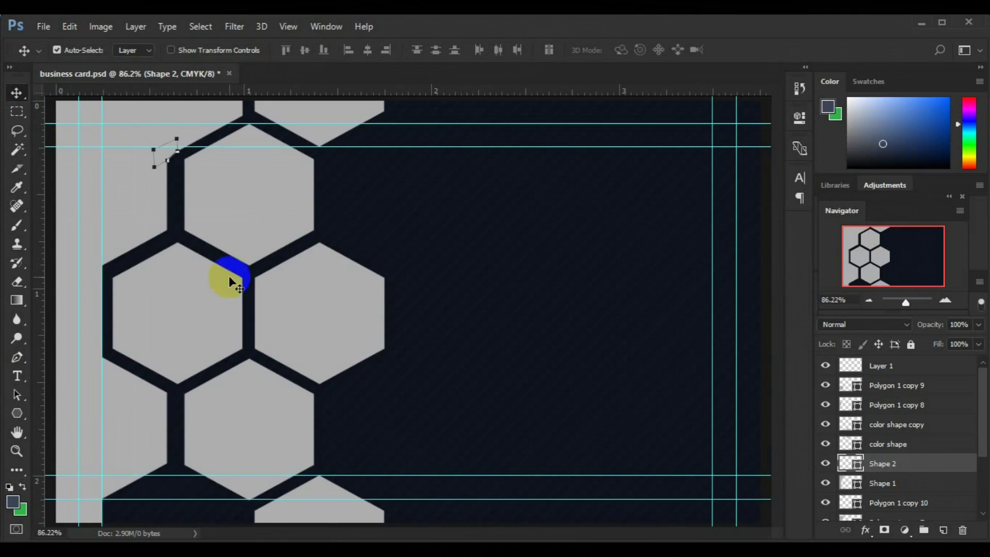
# Group the color shape and color shape copy layers into a 'color shapes' group.
pyautogui.click(338, 488)
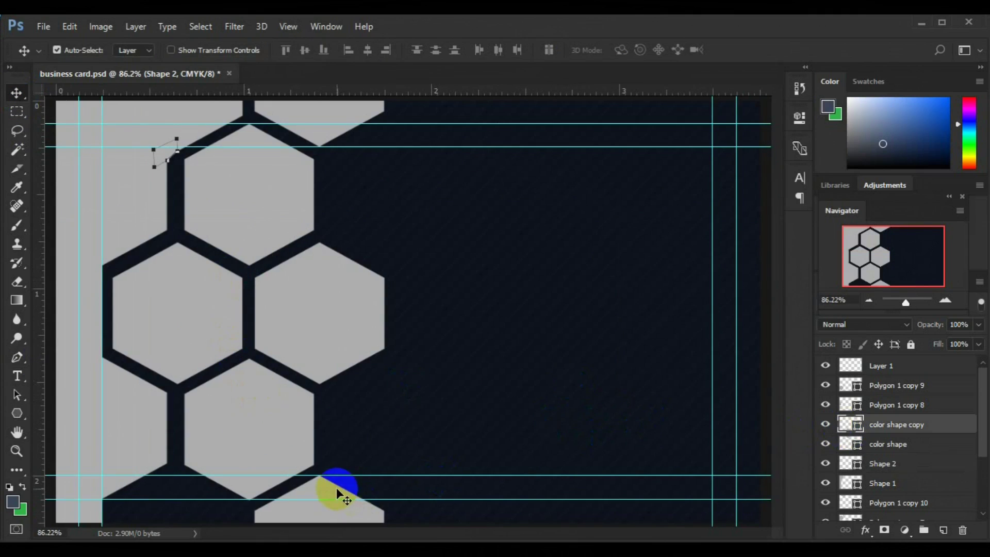
pyautogui.click(345, 111)
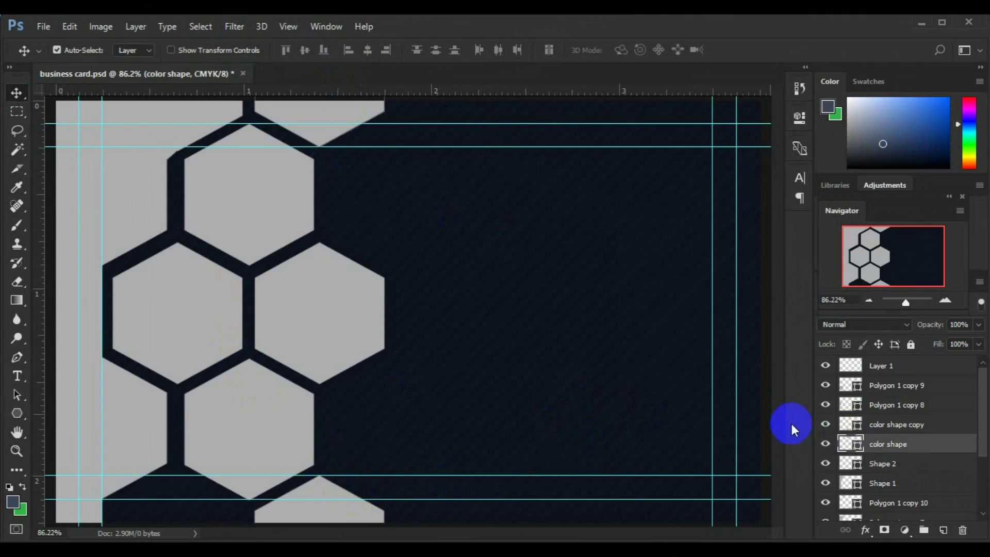
pyautogui.keyDown('ctrl'); pyautogui.click(902, 431); pyautogui.keyUp('ctrl')
pyautogui.hotkey('ctrl', 'g')
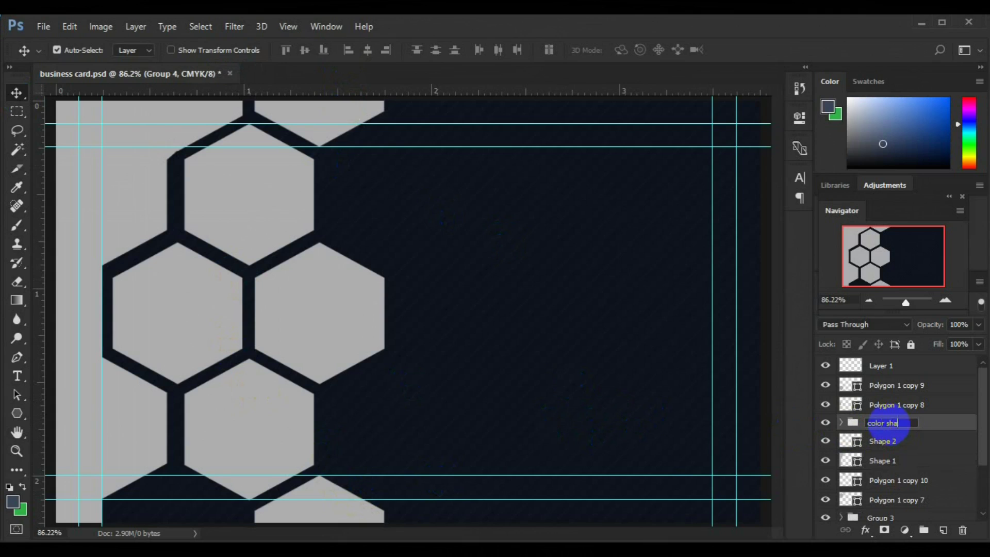
# Drag a copy of the hexagon down to the bottom edge, left of the existing bottom hexagon.
pyautogui.hotkey('ctrl', '-')
pyautogui.hotkey('ctrl', '-')
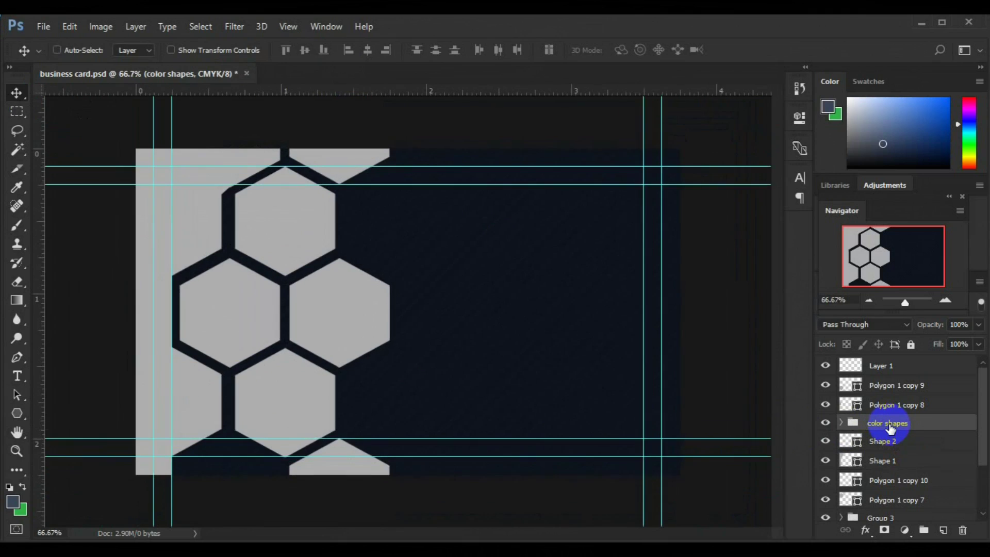
pyautogui.click(359, 432)
pyautogui.click(245, 382)
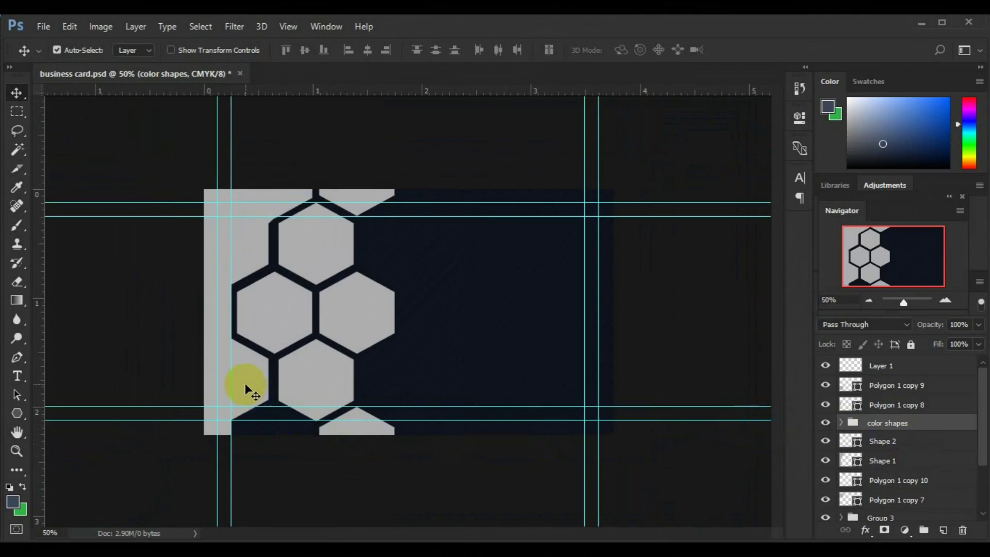
pyautogui.moveTo(248, 386); pyautogui.dragTo(280, 448)
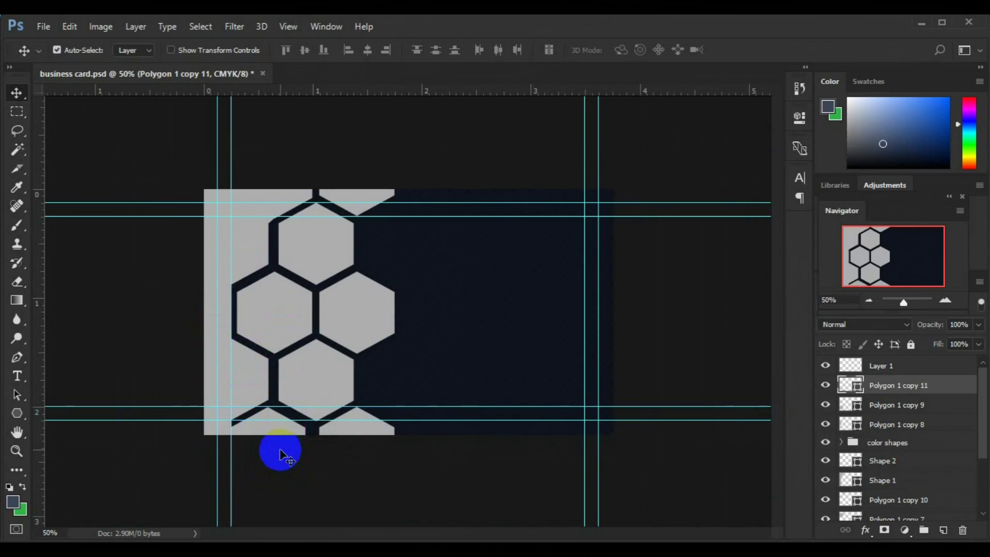
# Reposition the bottom hexagon copy along the lower edge and add a new layer above it.
pyautogui.hotkey('ctrl', 'z')
pyautogui.moveTo(256, 376); pyautogui.dragTo(294, 449)
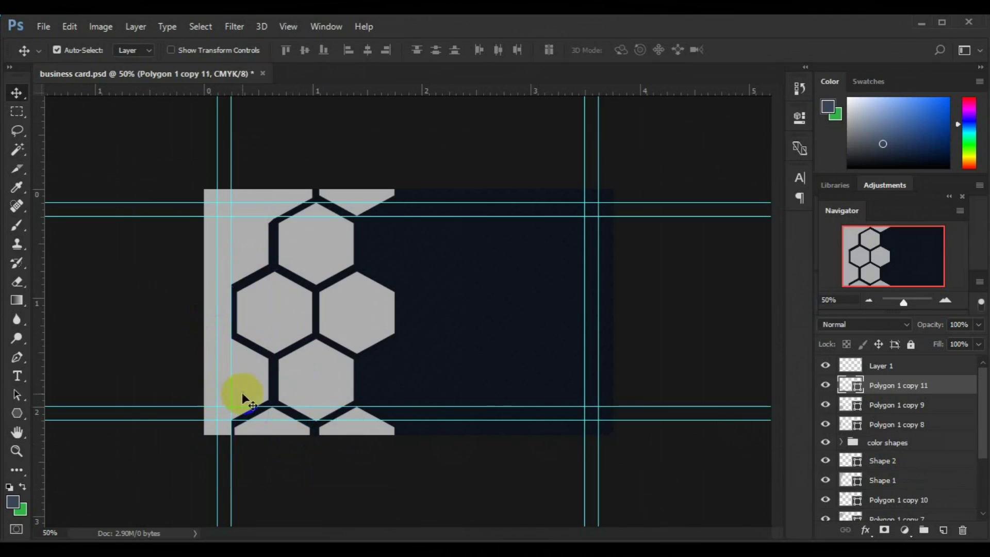
pyautogui.click(225, 370)
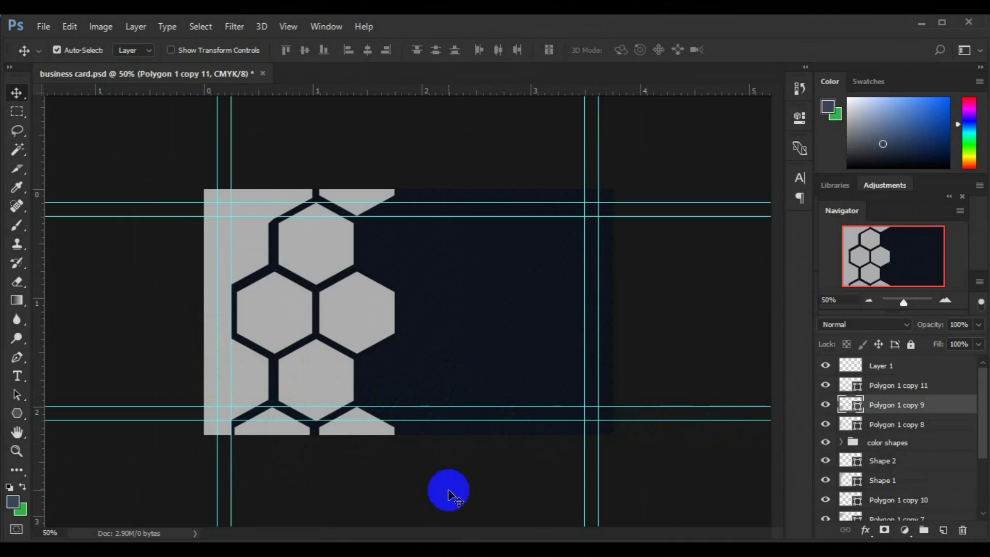
pyautogui.click(901, 531)
pyautogui.hotkey('ctrl', '+')
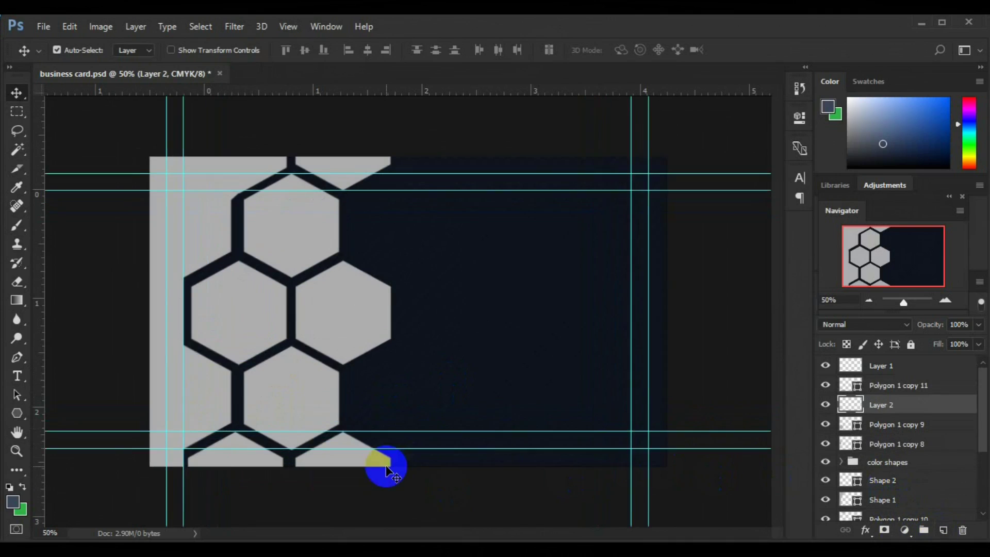
pyautogui.hotkey('ctrl', '+')
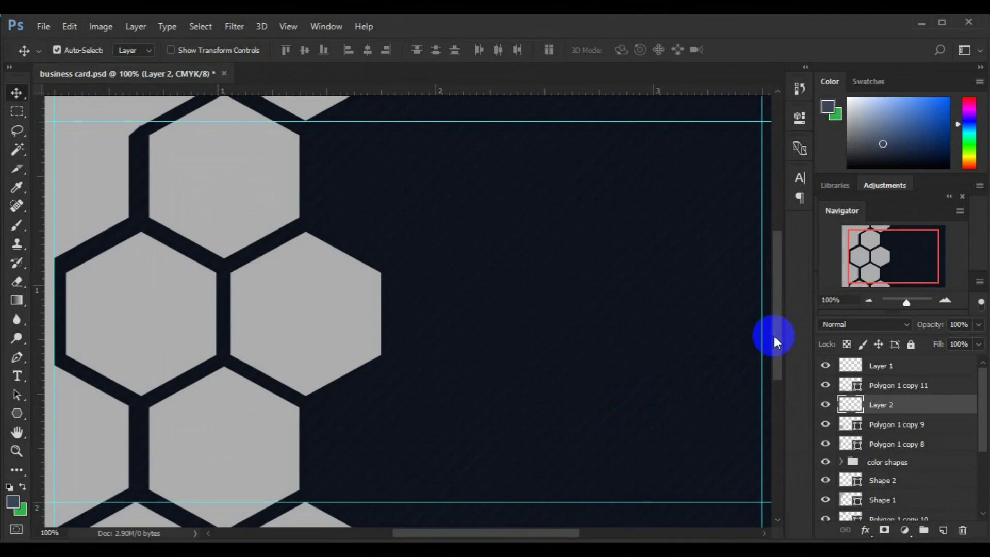
pyautogui.moveTo(776, 338); pyautogui.dragTo(783, 374)
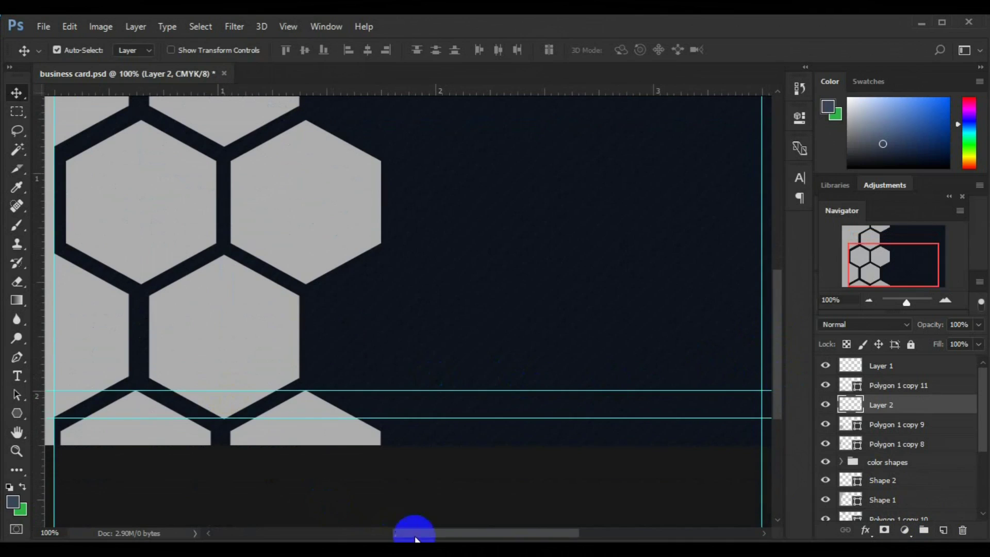
pyautogui.moveTo(415, 531); pyautogui.dragTo(394, 531)
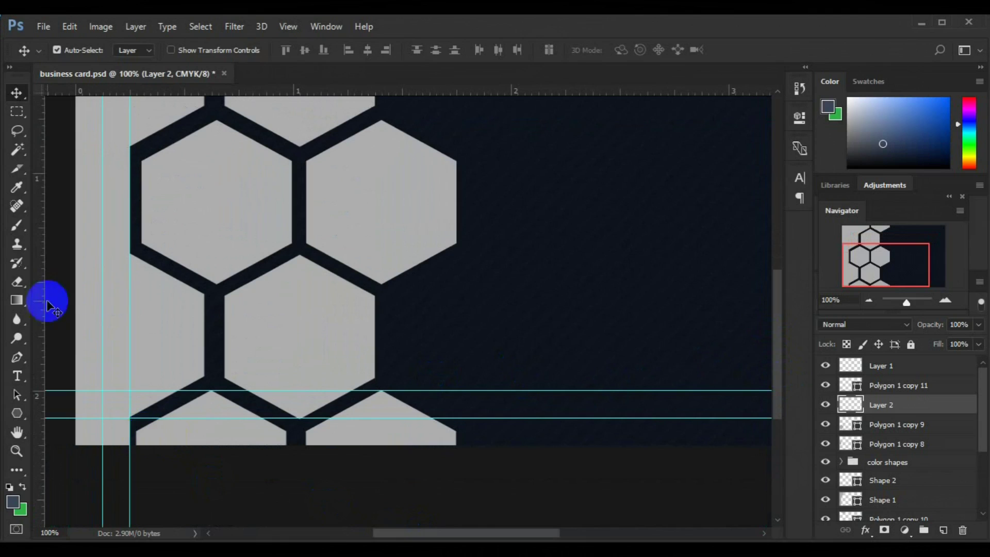
# Draw a first grey Pen shape over the dark outline at the honeycomb's lower left.
pyautogui.click(17, 357)
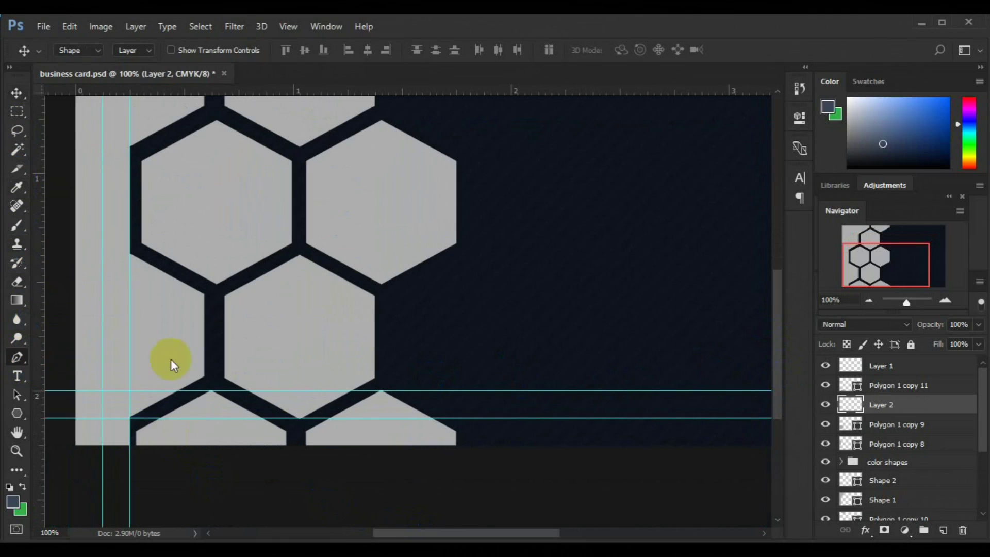
pyautogui.click(204, 377)
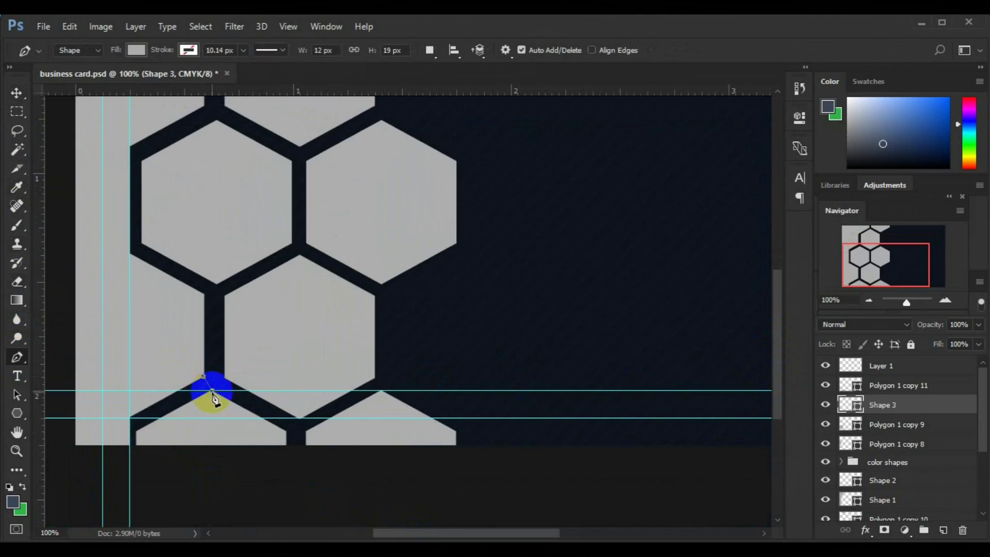
pyautogui.click(214, 418)
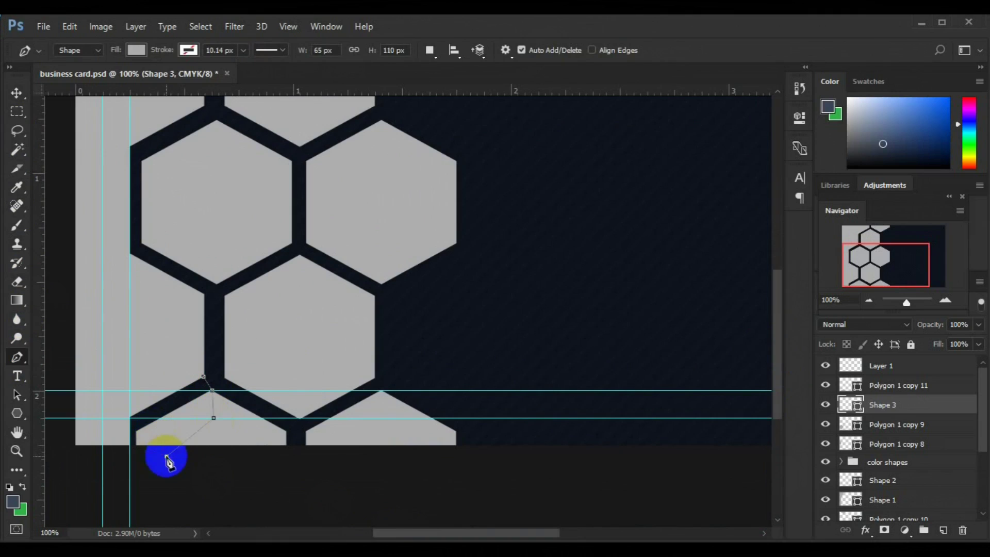
pyautogui.click(115, 465)
pyautogui.click(110, 435)
pyautogui.click(169, 379)
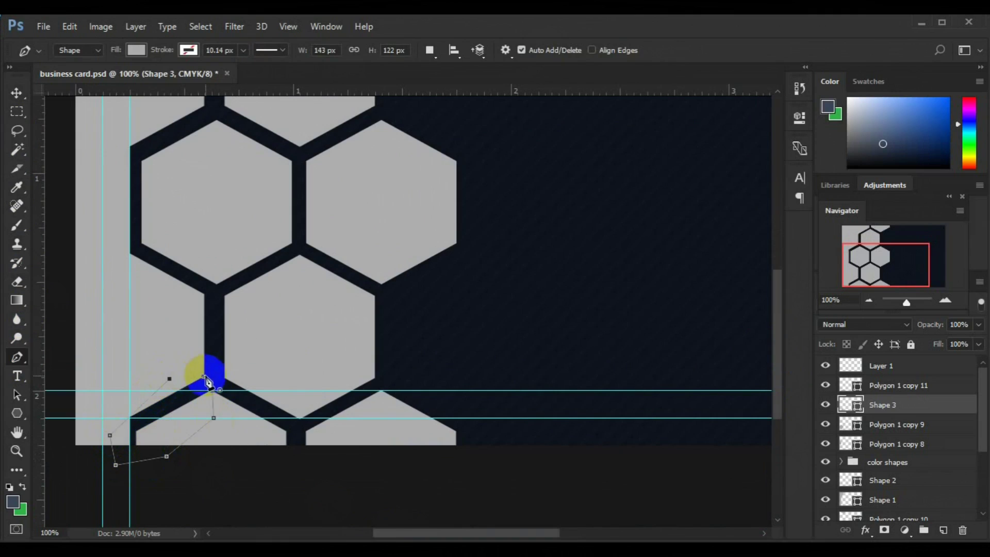
pyautogui.click(204, 377)
# Inspect the lower-left result and delete the first grey patch to redraw it.
pyautogui.click(17, 93)
pyautogui.click(504, 426)
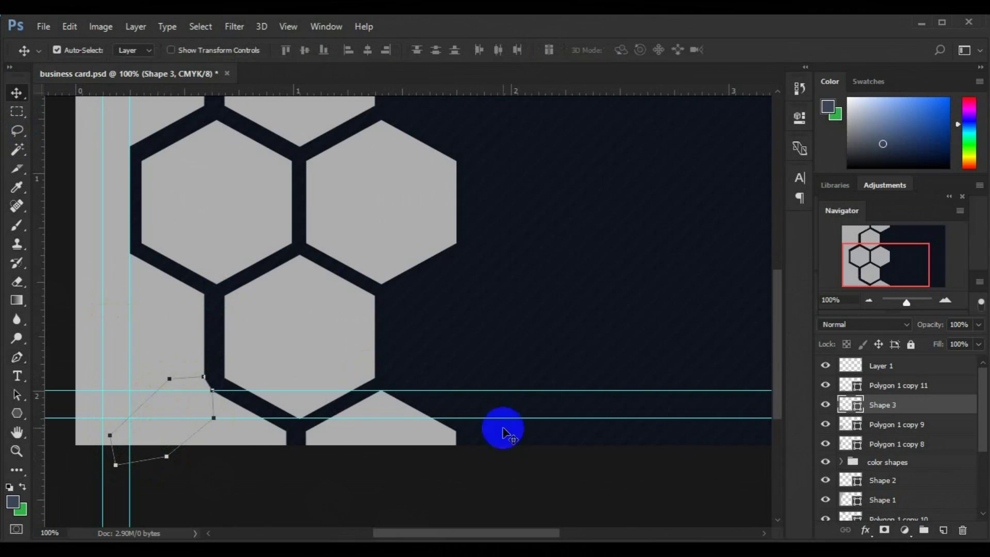
pyautogui.click(882, 427)
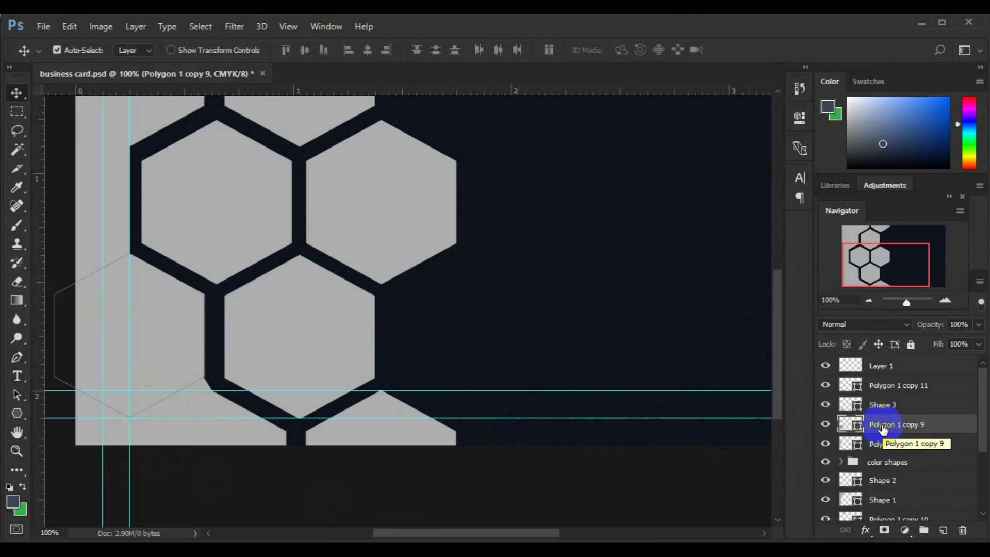
pyautogui.hotkey('ctrl', '-')
pyautogui.hotkey('ctrl', '-')
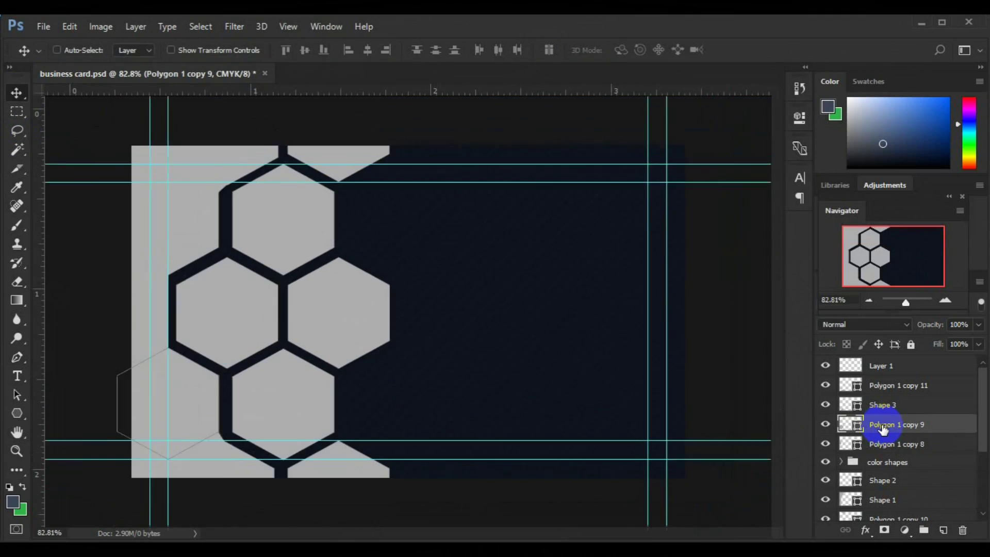
pyautogui.click(903, 467)
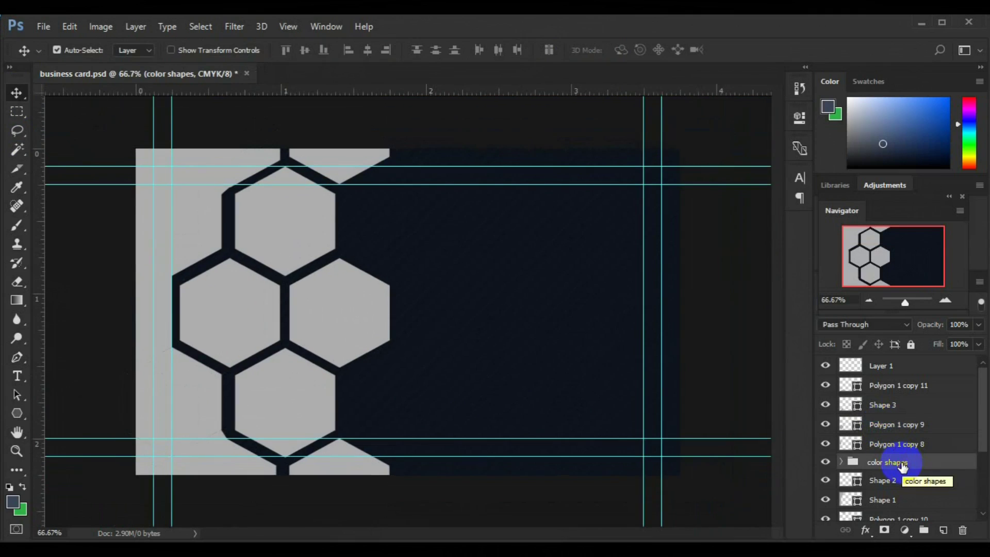
pyautogui.click(227, 441)
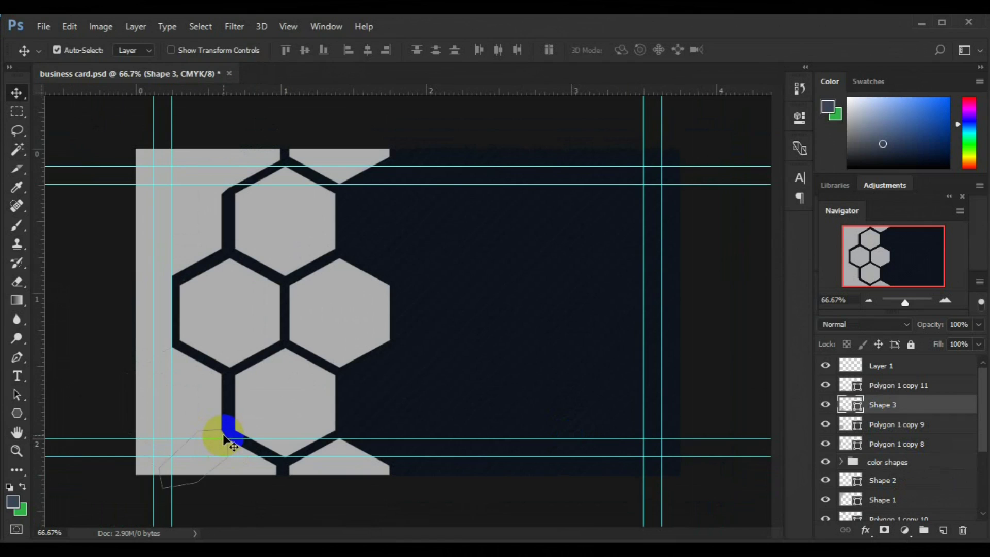
pyautogui.press('Delete')
# Redraw the grey Pen shape from the hexagon corner around the card's lower-left corner.
pyautogui.hotkey('ctrl', '+')
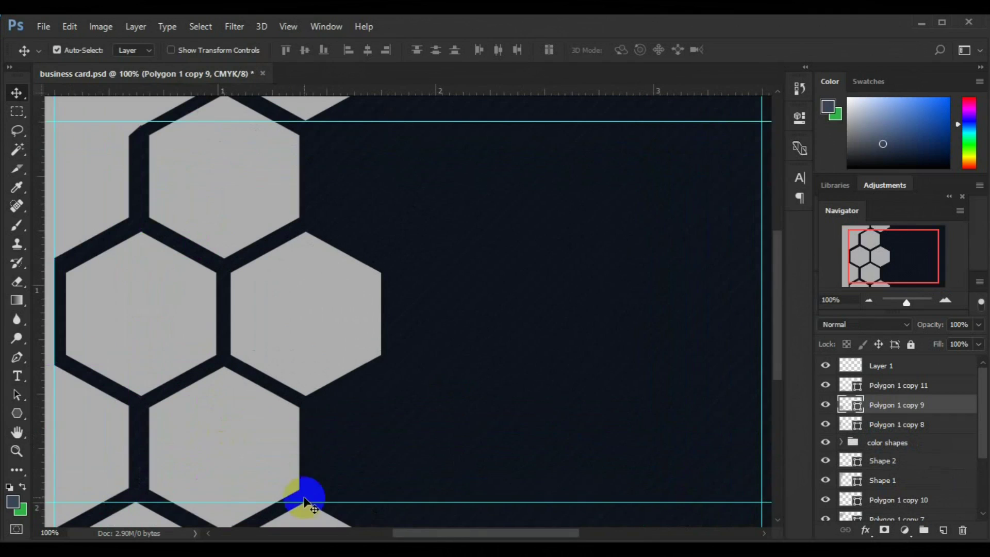
pyautogui.moveTo(420, 533); pyautogui.dragTo(391, 536)
pyautogui.hotkey('ctrl', '+')
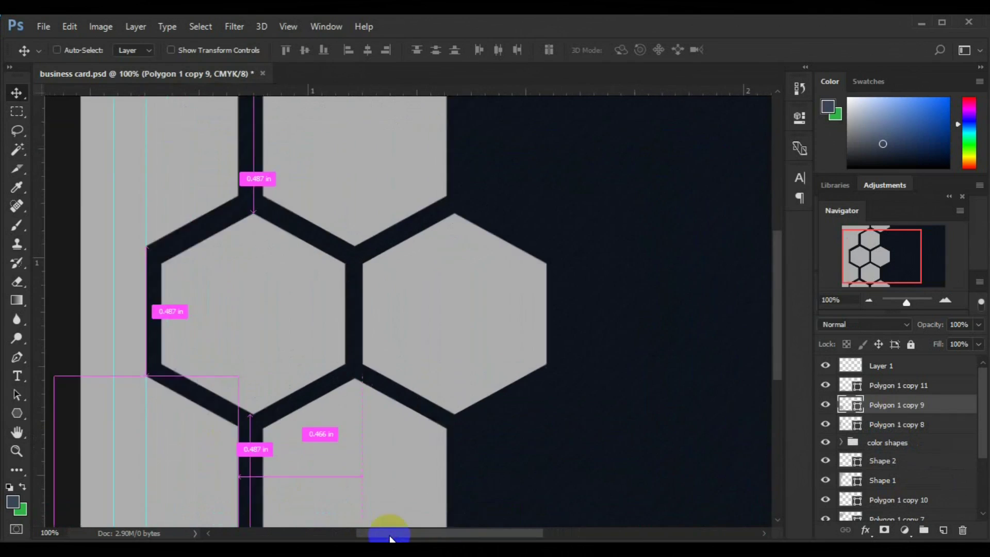
pyautogui.moveTo(776, 342); pyautogui.dragTo(784, 416)
pyautogui.moveTo(481, 535); pyautogui.dragTo(467, 535)
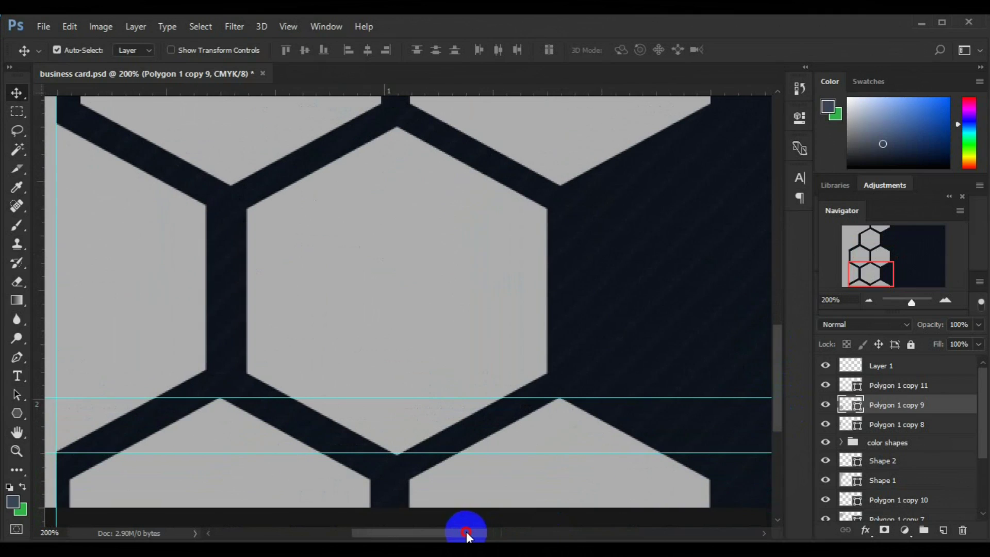
pyautogui.click(17, 357)
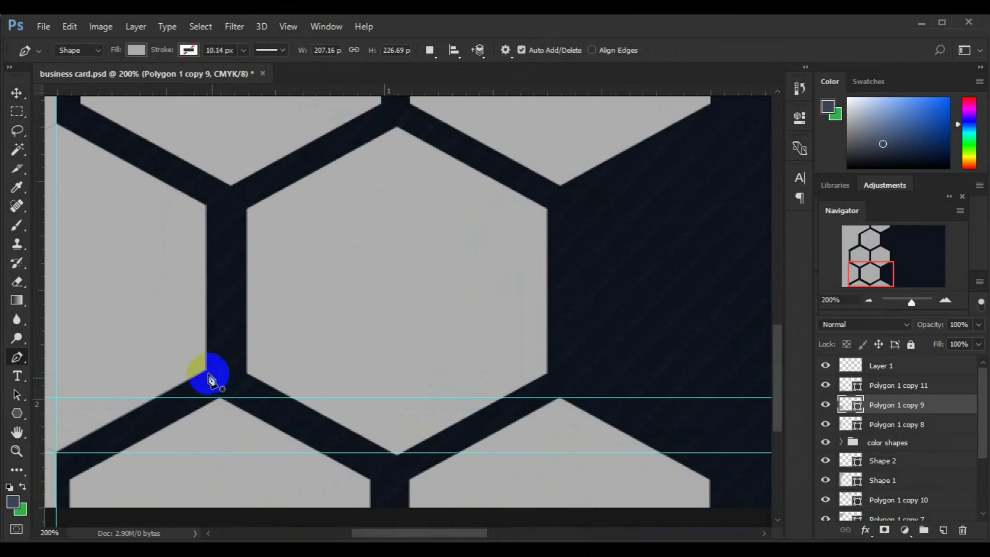
pyautogui.click(205, 371)
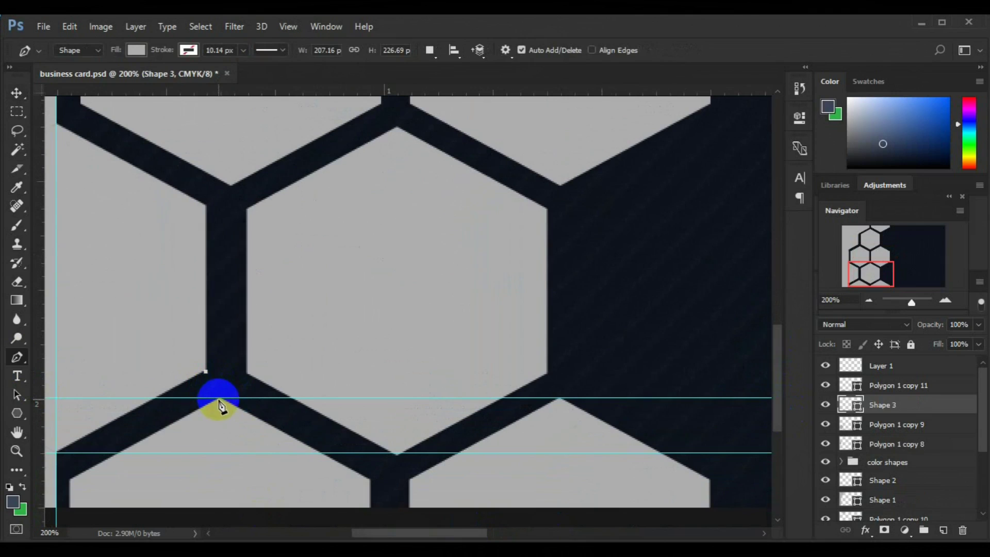
pyautogui.click(221, 397)
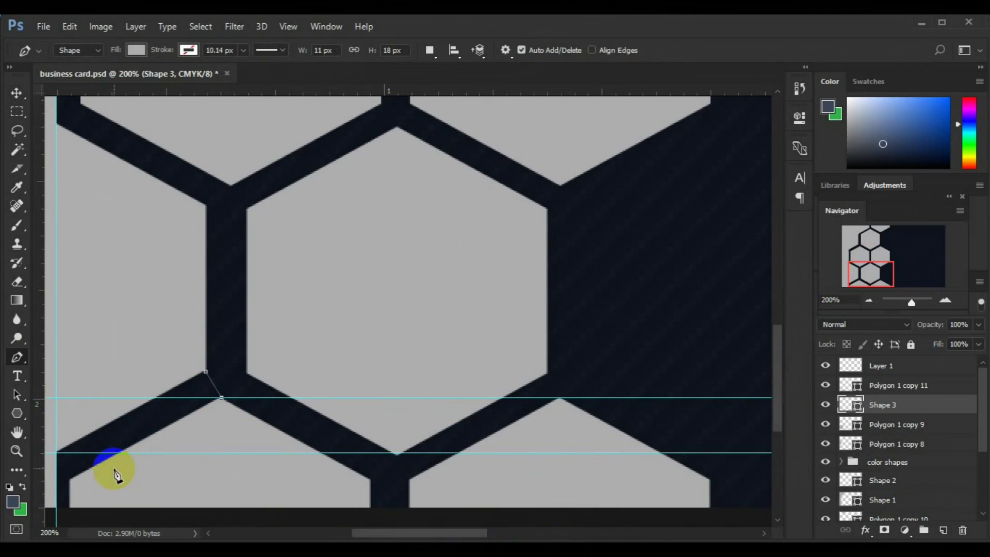
pyautogui.click(82, 509)
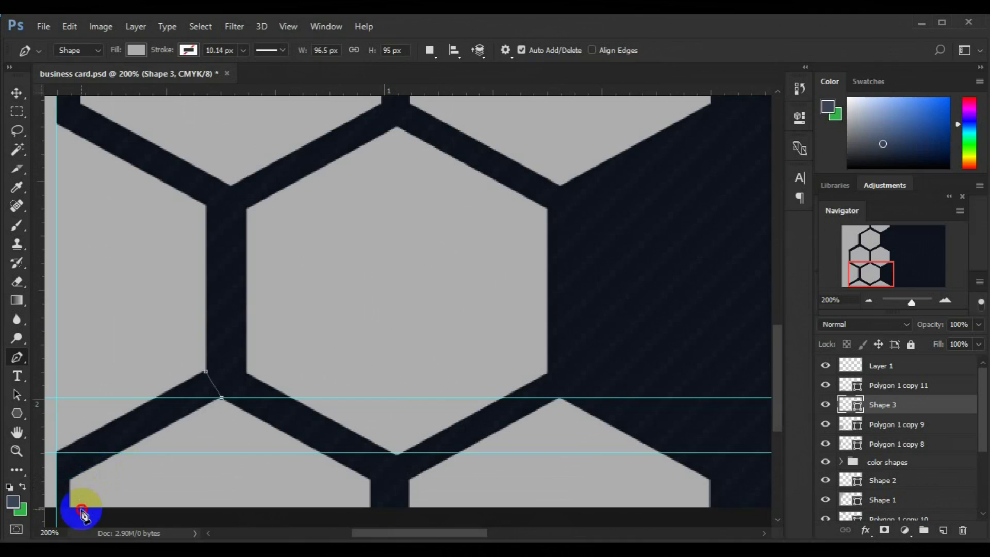
pyautogui.click(56, 521)
pyautogui.click(50, 517)
pyautogui.click(49, 483)
pyautogui.click(56, 430)
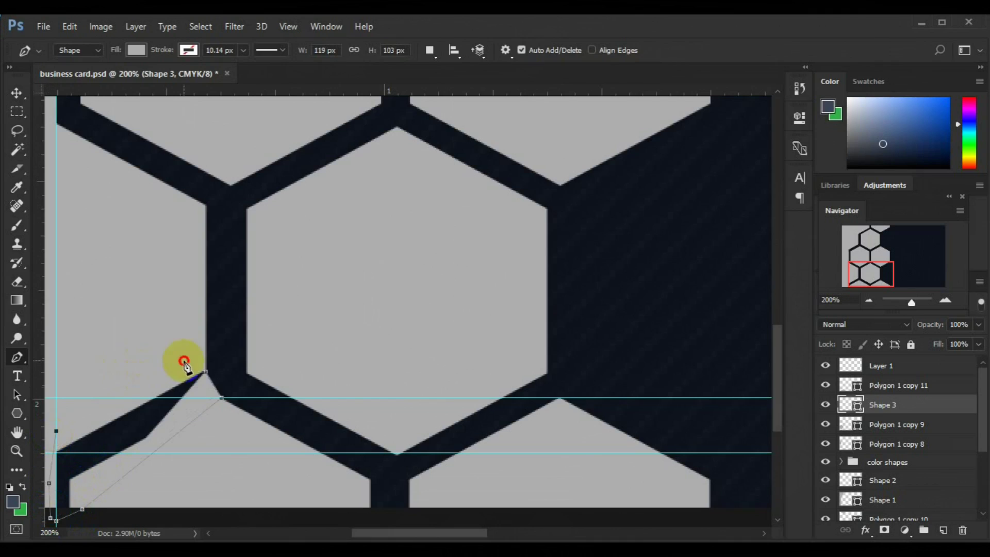
pyautogui.click(205, 371)
# Fit the whole card on screen and select the new Shape 3 layer.
pyautogui.press('v')
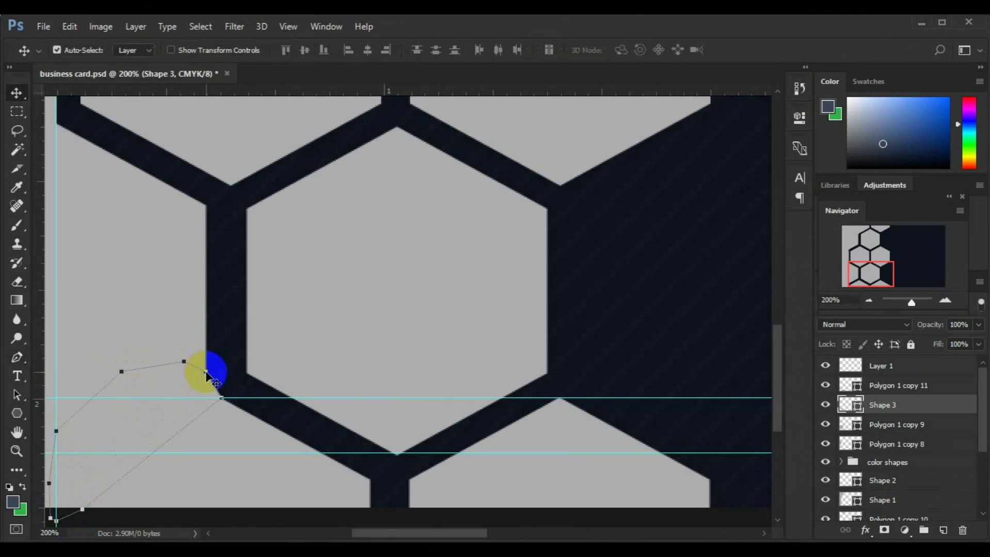
pyautogui.click(888, 470)
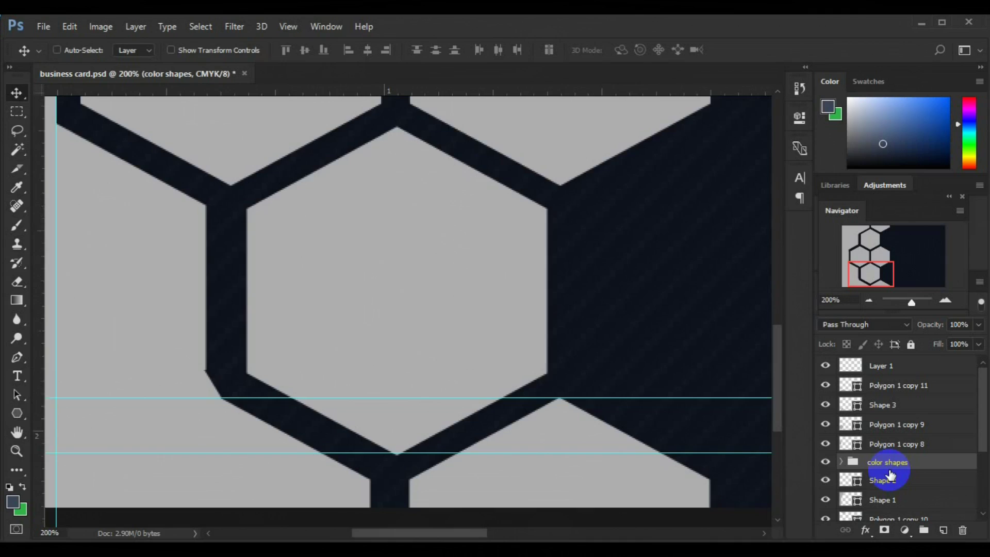
pyautogui.hotkey('ctrl', '0')
pyautogui.keyDown('ctrl'); pyautogui.click(98, 244); pyautogui.keyUp('ctrl')
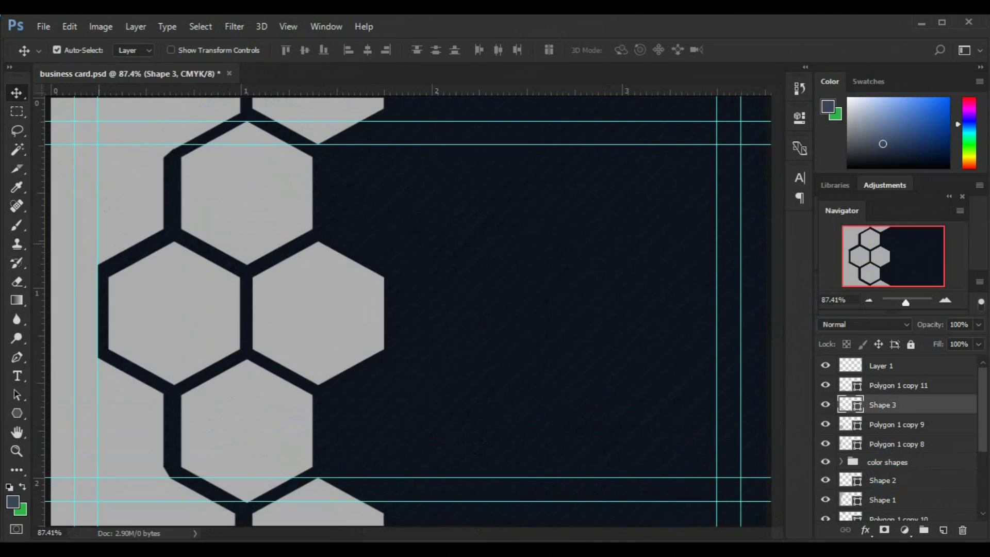
# Select the edge hexagon layers, Shape 3 and Polygon 1 copy 11 together in the Layers panel.
pyautogui.hotkey('ctrl', '-')
pyautogui.hotkey('ctrl', '-')
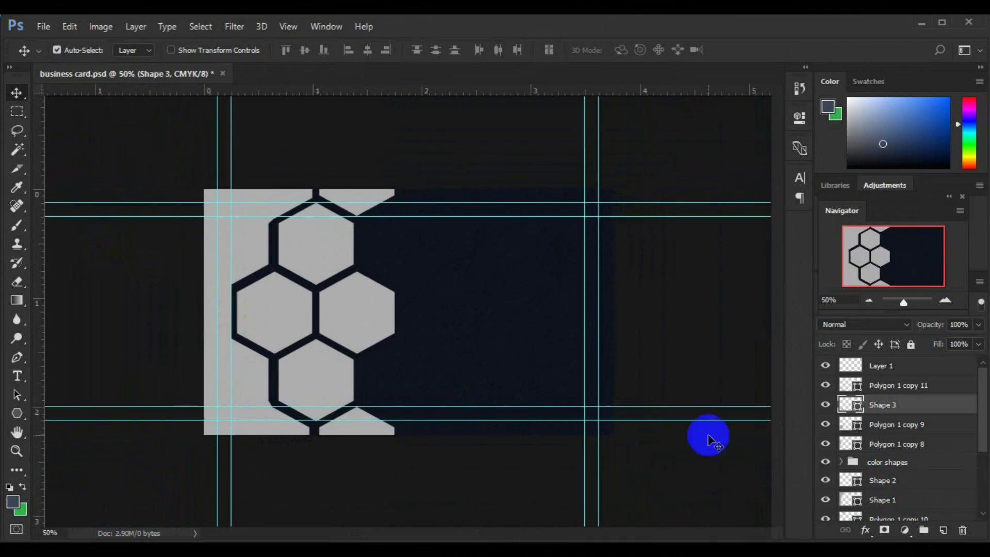
pyautogui.scroll(-3, 985, 438)
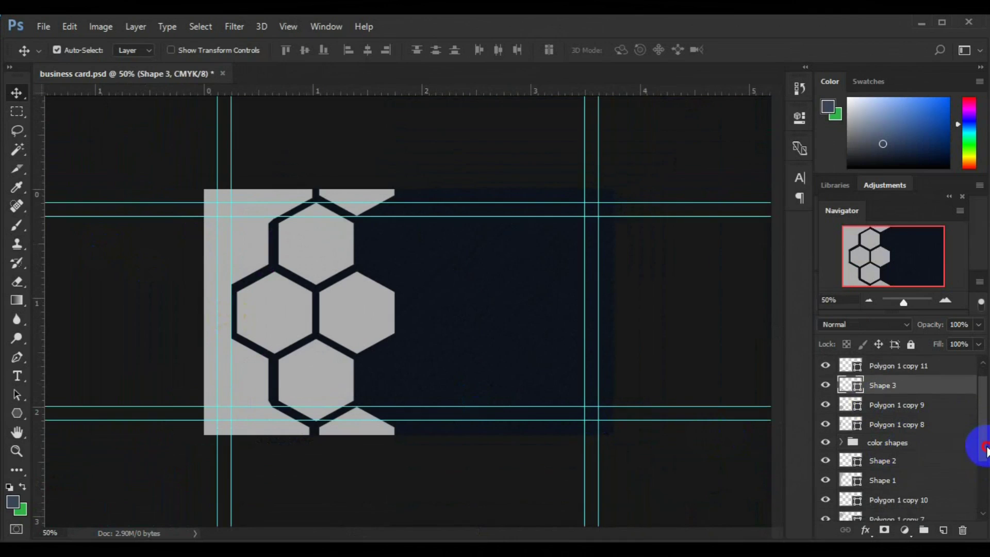
pyautogui.click(826, 475)
pyautogui.click(891, 474)
pyautogui.keyDown('shift'); pyautogui.click(889, 420); pyautogui.keyUp('shift')
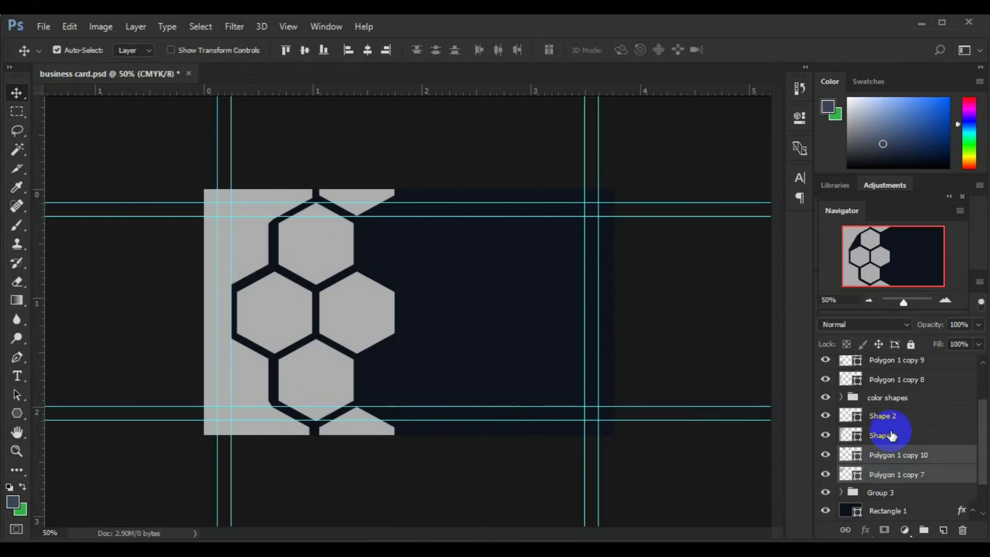
pyautogui.keyDown('ctrl'); pyautogui.click(903, 380); pyautogui.keyUp('ctrl')
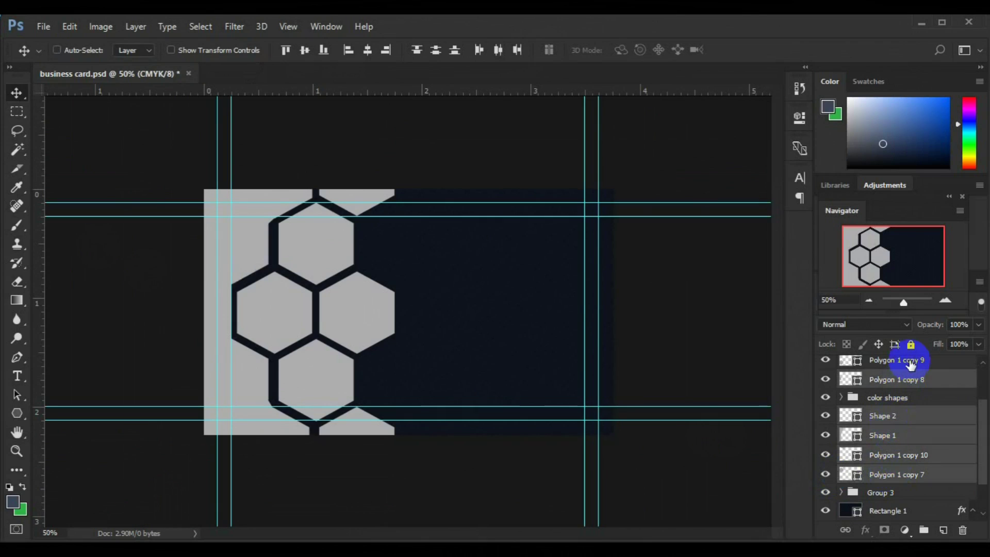
pyautogui.keyDown('ctrl'); pyautogui.click(902, 360); pyautogui.keyUp('ctrl')
pyautogui.scroll(3, 970, 392)
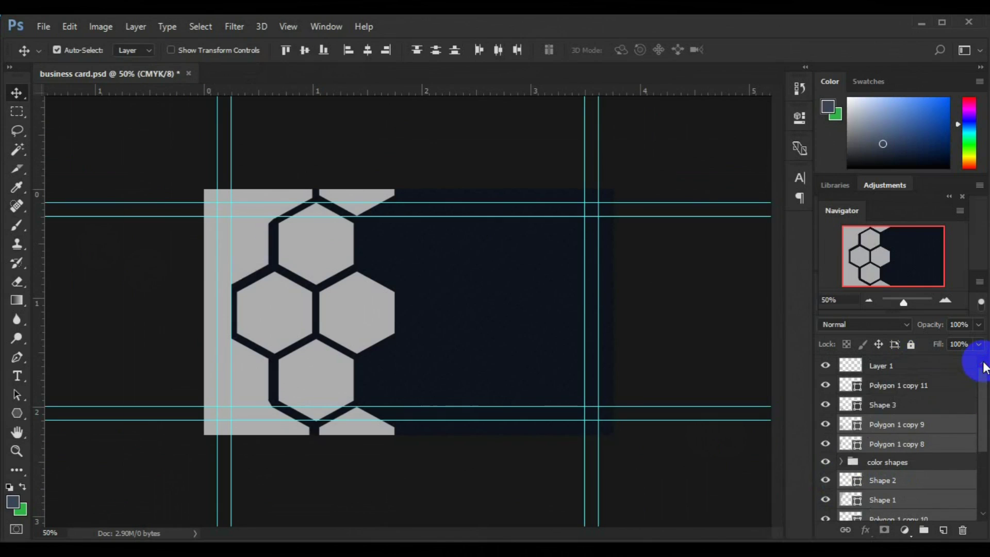
pyautogui.keyDown('ctrl'); pyautogui.click(880, 408); pyautogui.keyUp('ctrl')
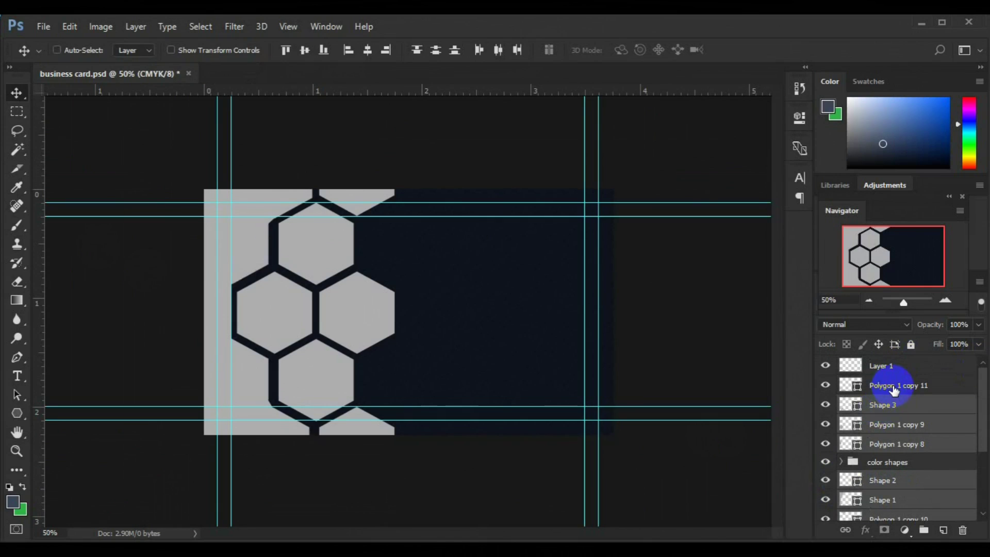
pyautogui.keyDown('ctrl'); pyautogui.click(872, 387); pyautogui.keyUp('ctrl')
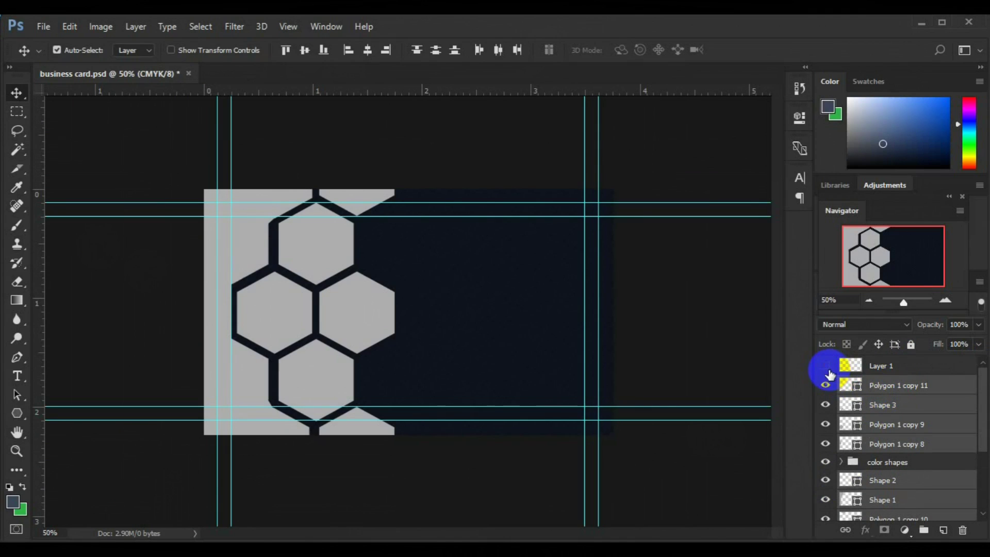
pyautogui.click(828, 368)
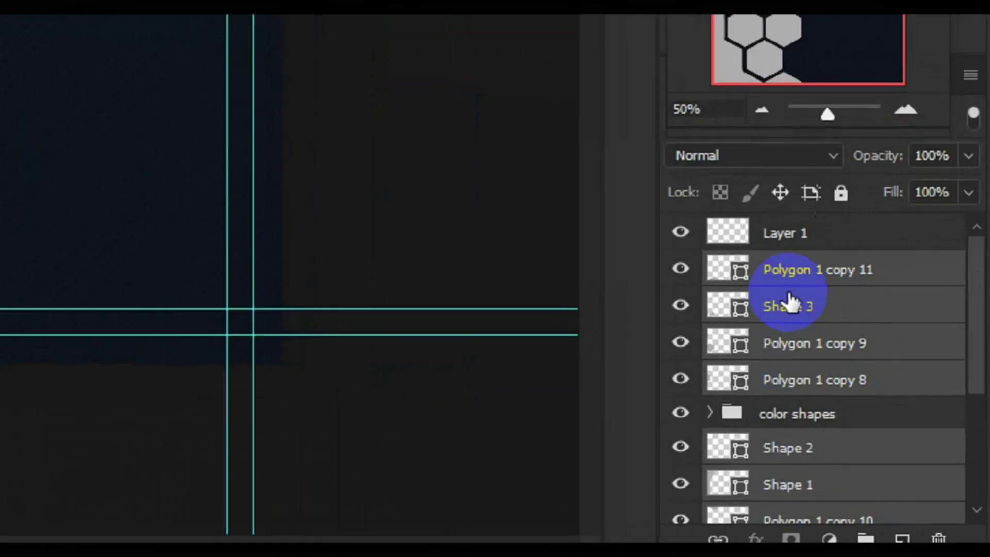
# Merge the selected layers with Merge Shapes and toggle the merged layer's visibility to check it.
pyautogui.rightClick(883, 404)
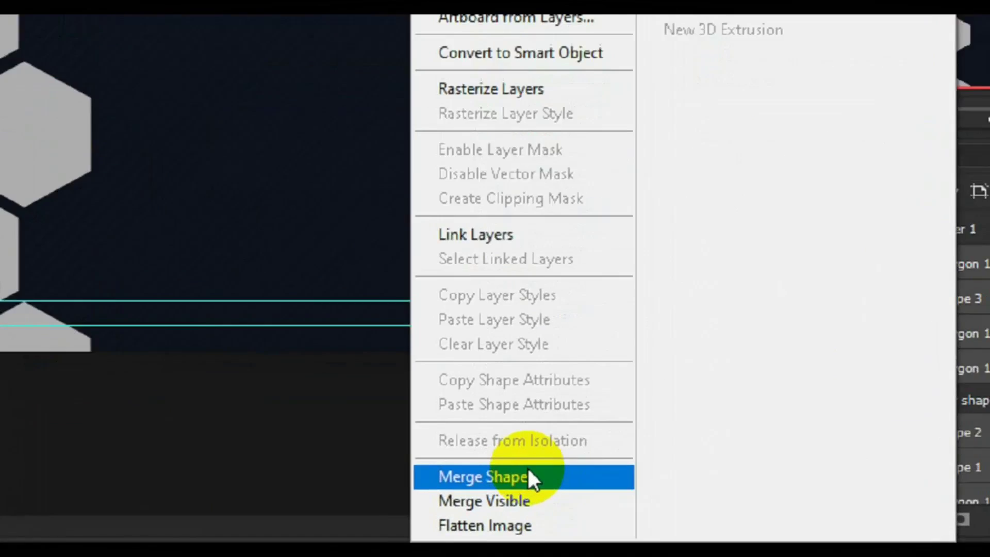
pyautogui.click(528, 477)
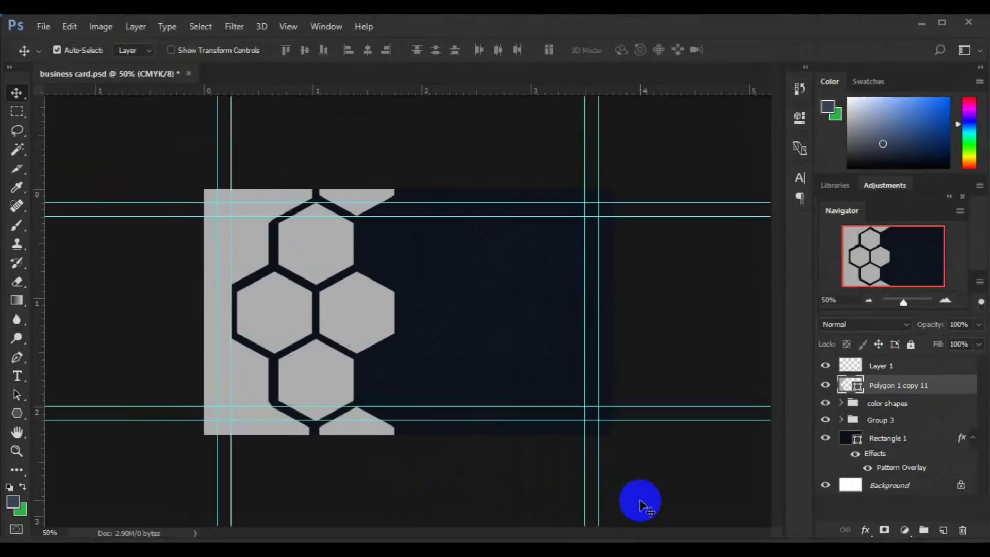
pyautogui.click(826, 386)
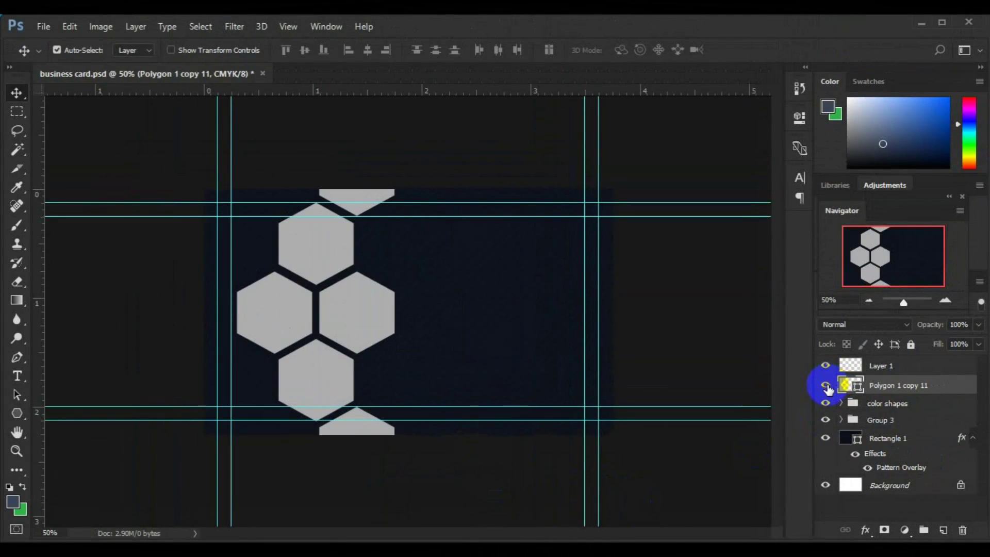
pyautogui.click(826, 386)
# Merge Layer 1 down into the hexagon shape layer.
pyautogui.click(873, 367)
pyautogui.hotkey('ctrl', 'e')
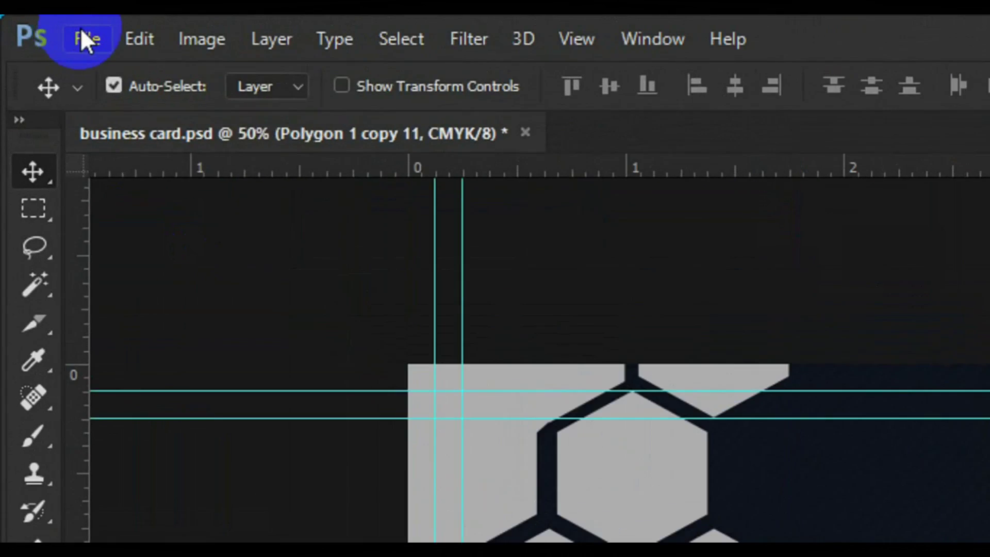
pyautogui.click(81, 31)
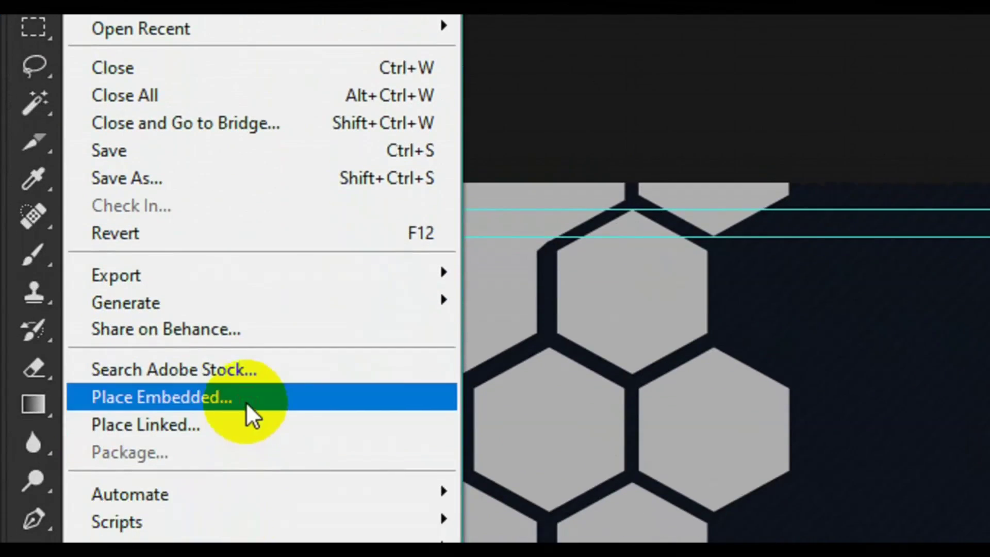
pyautogui.click(249, 413)
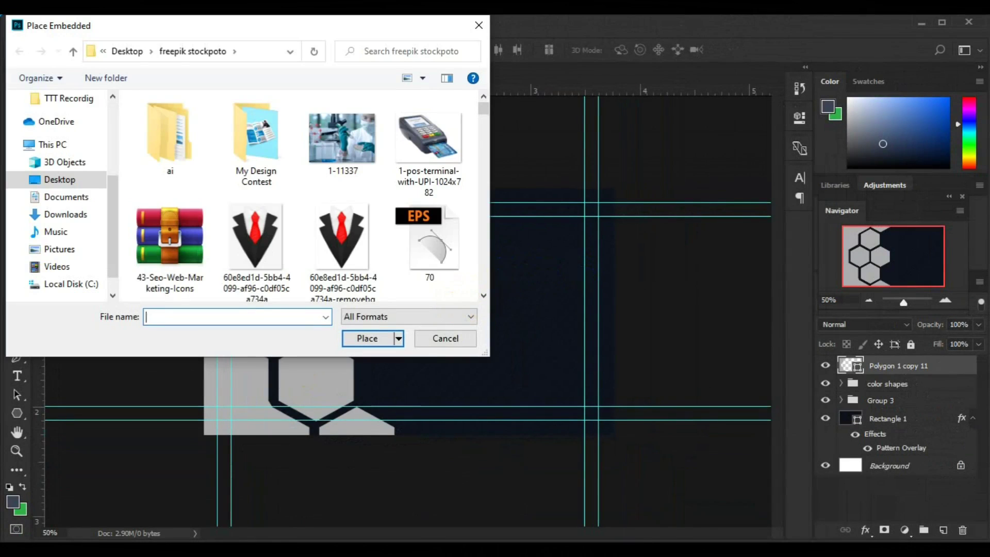
# Place the beauty01 photo embedded over the card, shift it slightly left, and select all.
pyautogui.click(485, 293)
pyautogui.click(485, 294)
pyautogui.click(486, 295)
pyautogui.click(485, 294)
pyautogui.click(485, 294)
pyautogui.click(485, 294)
pyautogui.click(486, 294)
pyautogui.click(486, 294)
pyautogui.click(485, 294)
pyautogui.click(486, 294)
pyautogui.click(486, 294)
pyautogui.click(485, 294)
pyautogui.click(486, 294)
pyautogui.click(486, 294)
pyautogui.click(485, 294)
pyautogui.click(485, 294)
pyautogui.click(485, 294)
pyautogui.click(193, 246)
pyautogui.click(359, 337)
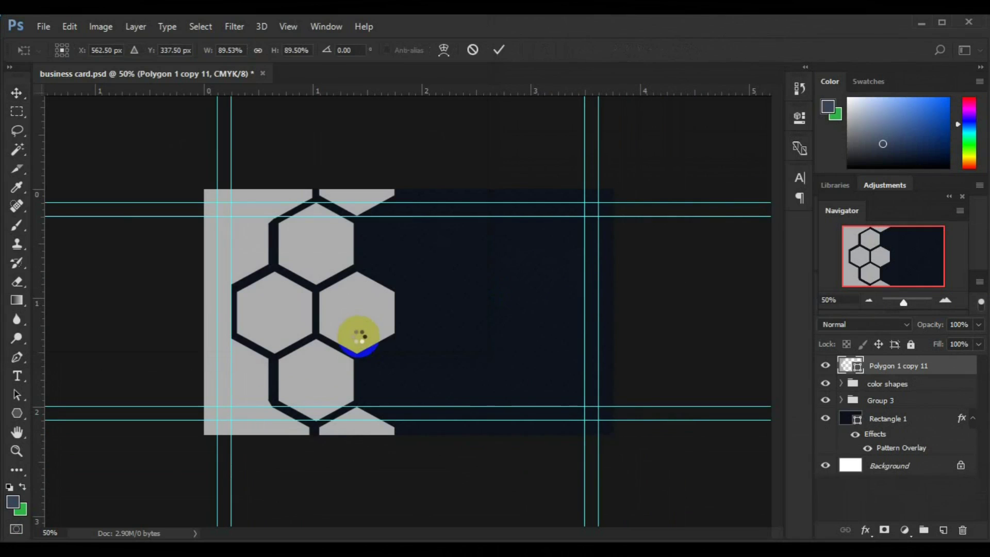
pyautogui.press('Return')
pyautogui.moveTo(406, 339); pyautogui.dragTo(389, 339)
pyautogui.hotkey('ctrl', 'a')
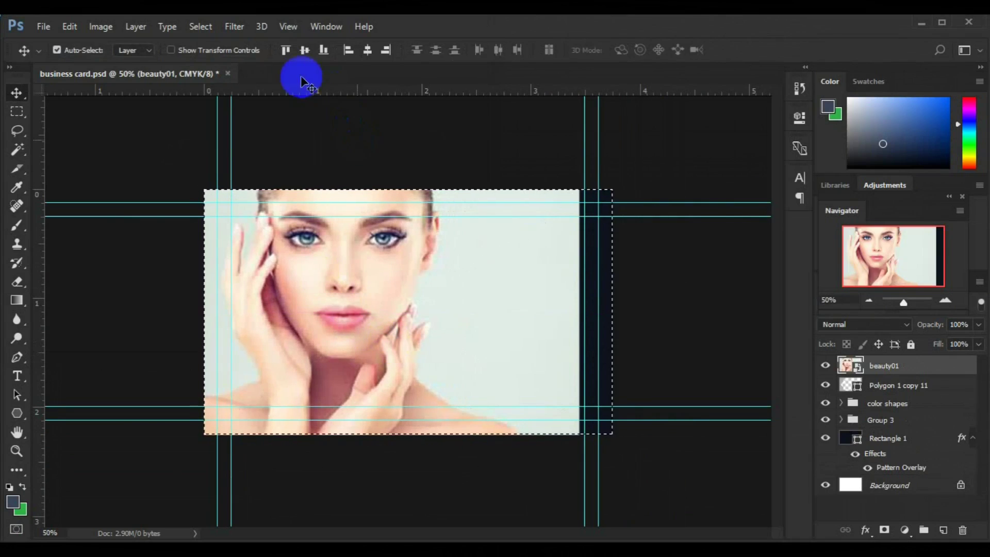
# Left-align beauty01, clip it into the shape below, and nudge it four steps left.
pyautogui.click(348, 52)
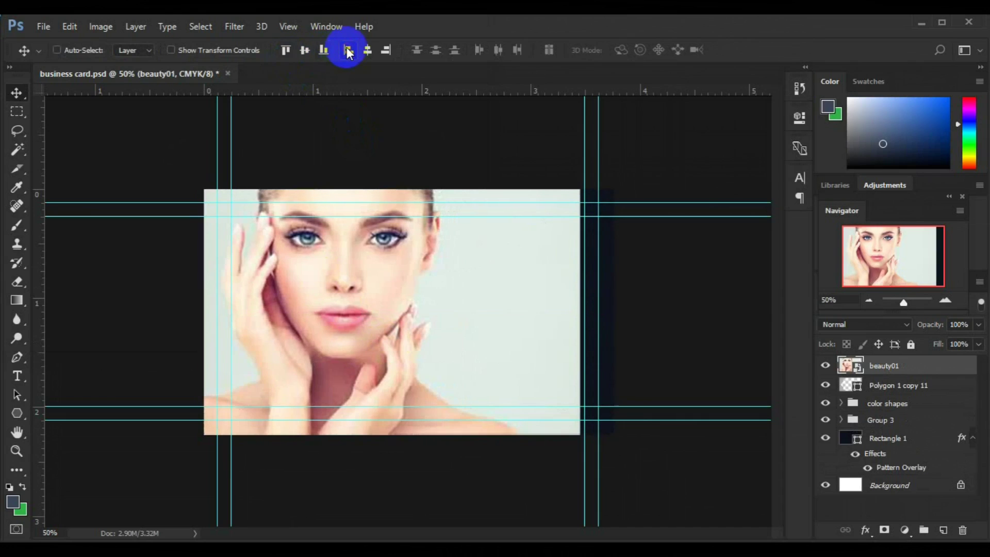
pyautogui.rightClick(907, 368)
pyautogui.click(655, 397)
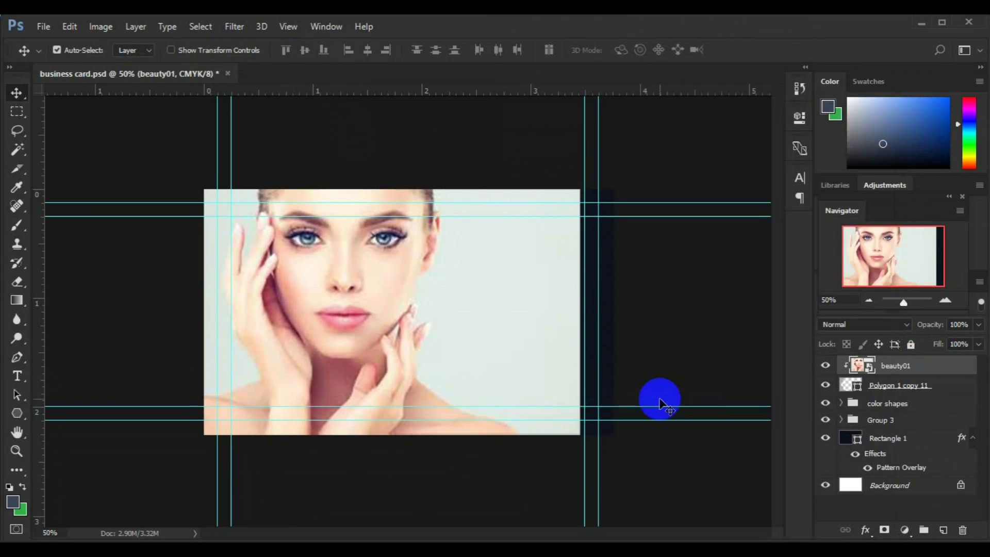
pyautogui.press('Left')
pyautogui.press('Left')
pyautogui.press('Left')
pyautogui.press('Left')
pyautogui.press('Left')
pyautogui.press('Left')
pyautogui.press('Left')
pyautogui.press('Left')
pyautogui.press('Left')
pyautogui.press('Left')
pyautogui.press('Left')
pyautogui.press('Left')
pyautogui.press('Left')
pyautogui.press('Left')
pyautogui.press('Left')
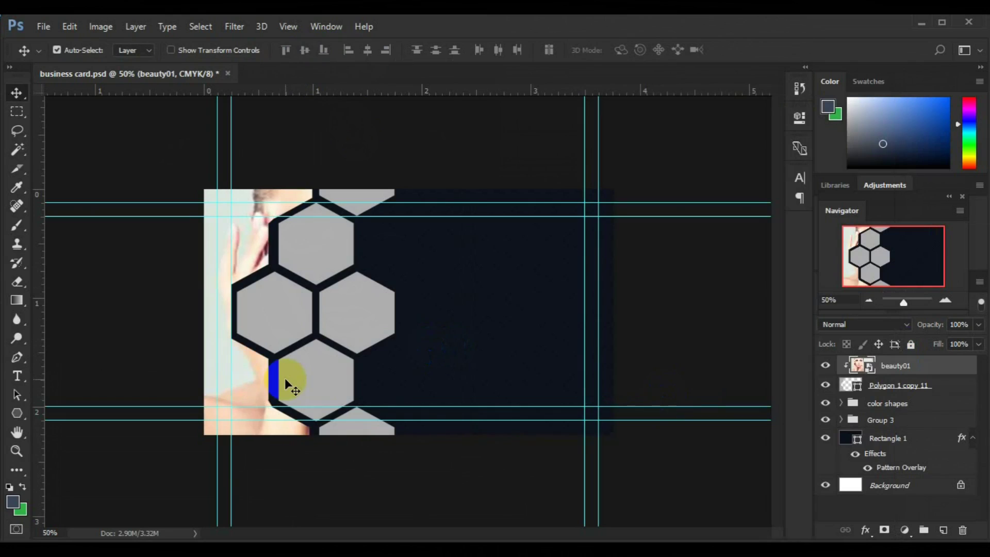
pyautogui.press('Left')
pyautogui.press('Left')
pyautogui.press('Left')
pyautogui.press('Left')
pyautogui.press('Left')
pyautogui.press('Left')
pyautogui.press('Left')
pyautogui.press('Left')
pyautogui.press('Left')
pyautogui.press('Left')
pyautogui.press('Left')
pyautogui.press('Left')
pyautogui.press('Left')
pyautogui.press('Left')
pyautogui.press('Left')
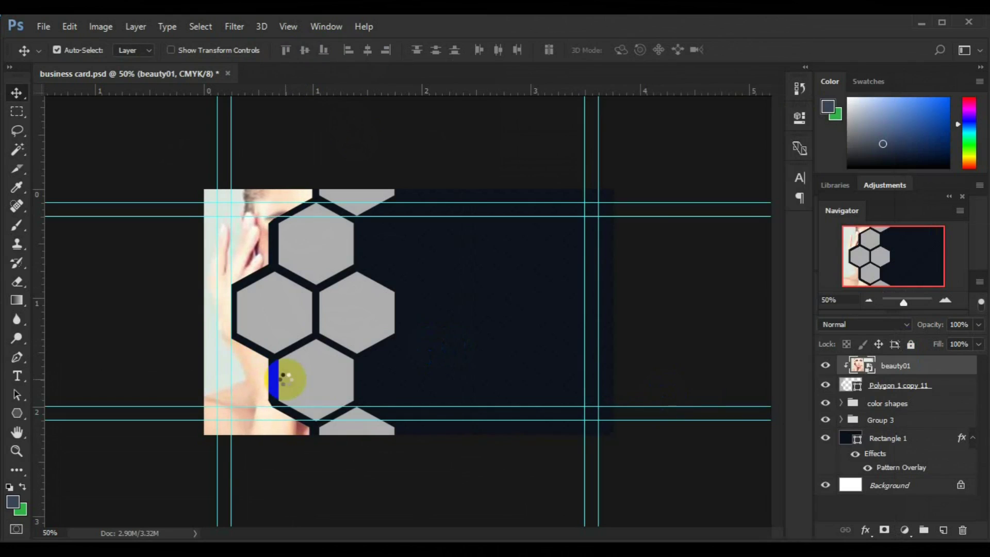
pyautogui.press('Left')
pyautogui.press('Left')
pyautogui.press('Left')
pyautogui.press('Left')
pyautogui.press('Left')
pyautogui.press('Left')
pyautogui.press('Left')
pyautogui.press('Left')
pyautogui.press('Left')
pyautogui.press('Left')
pyautogui.press('Left')
pyautogui.press('Left')
pyautogui.press('Left')
pyautogui.press('Left')
pyautogui.press('Left')
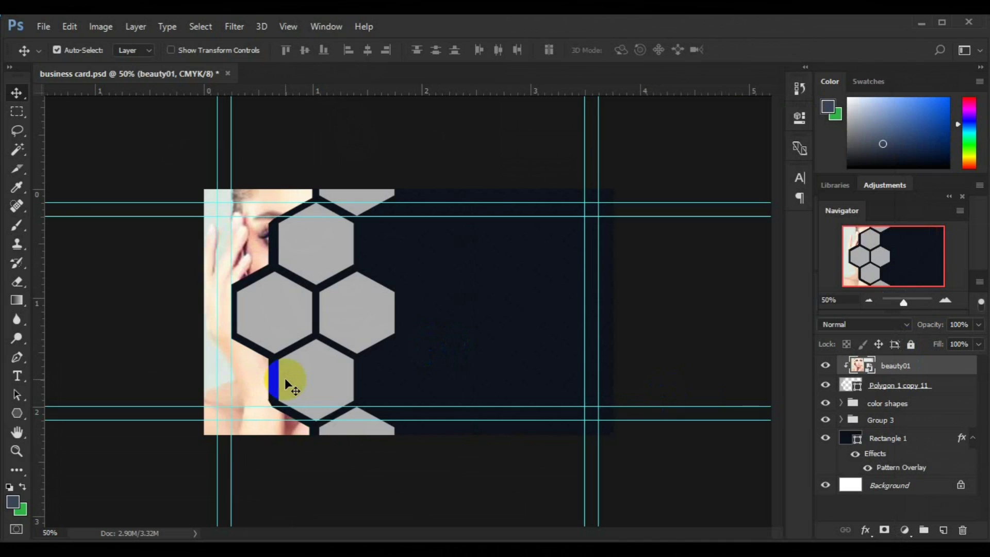
pyautogui.press('Left')
pyautogui.press('Left')
pyautogui.press('Left')
pyautogui.press('Left')
pyautogui.press('Left')
pyautogui.press('Left')
pyautogui.press('Left')
pyautogui.press('Left')
pyautogui.press('Left')
pyautogui.press('Left')
pyautogui.press('Left')
pyautogui.press('Left')
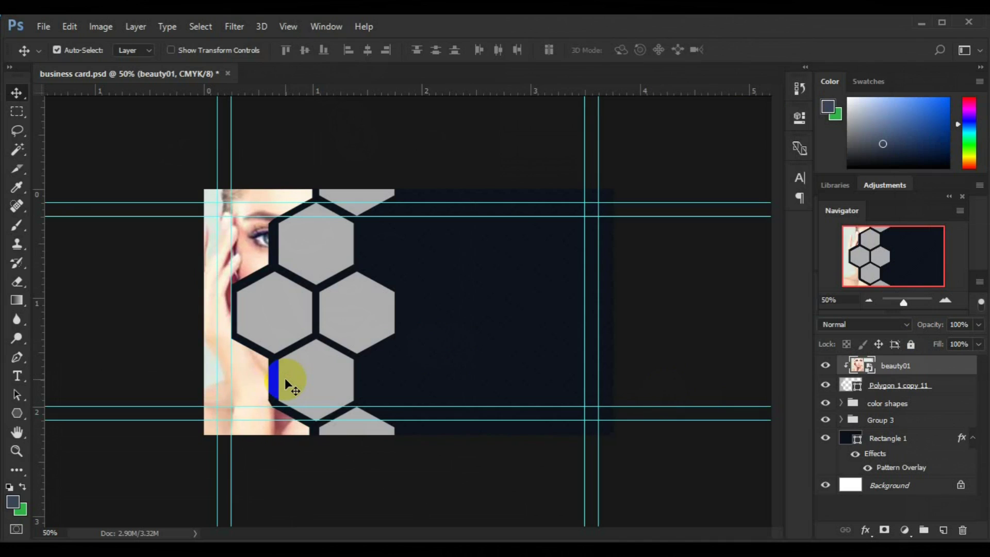
# Select and collapse Group 3, toggling its visibility to check the hexagons.
pyautogui.click(371, 316)
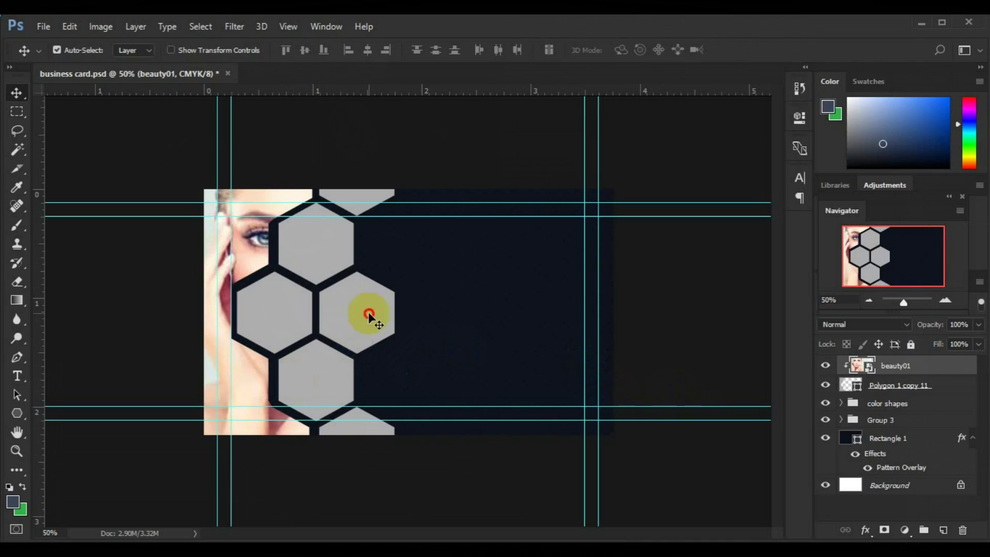
pyautogui.click(840, 422)
pyautogui.click(839, 421)
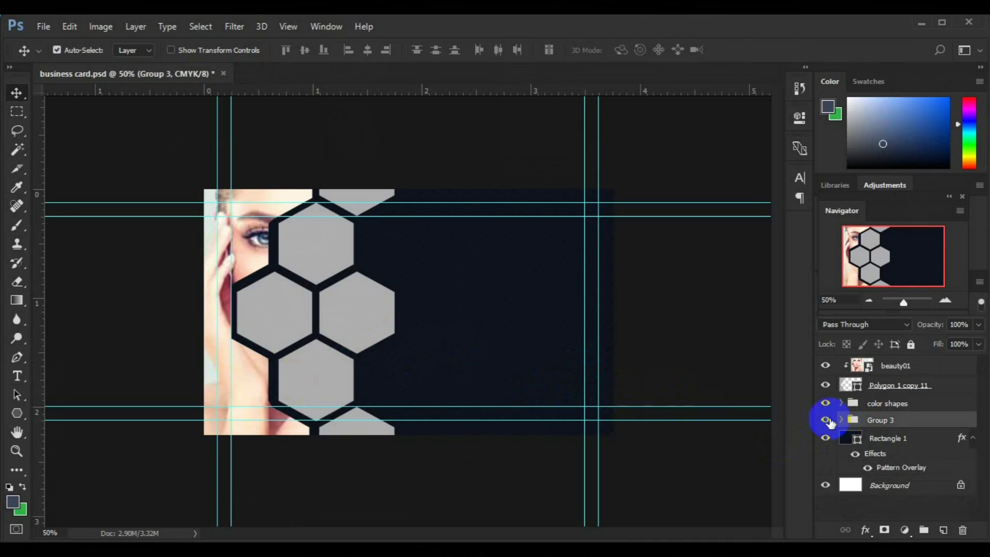
pyautogui.click(826, 420)
pyautogui.click(825, 420)
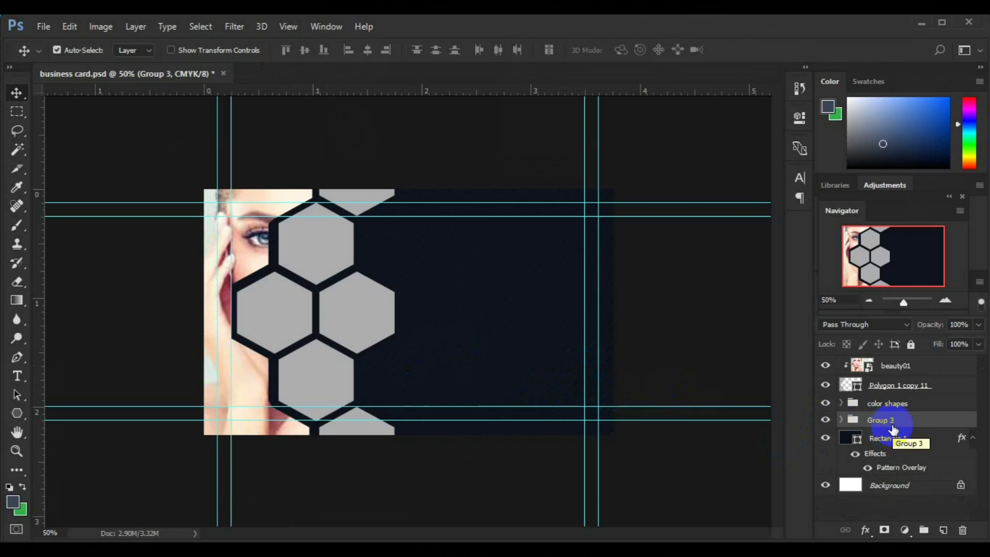
pyautogui.click(43, 27)
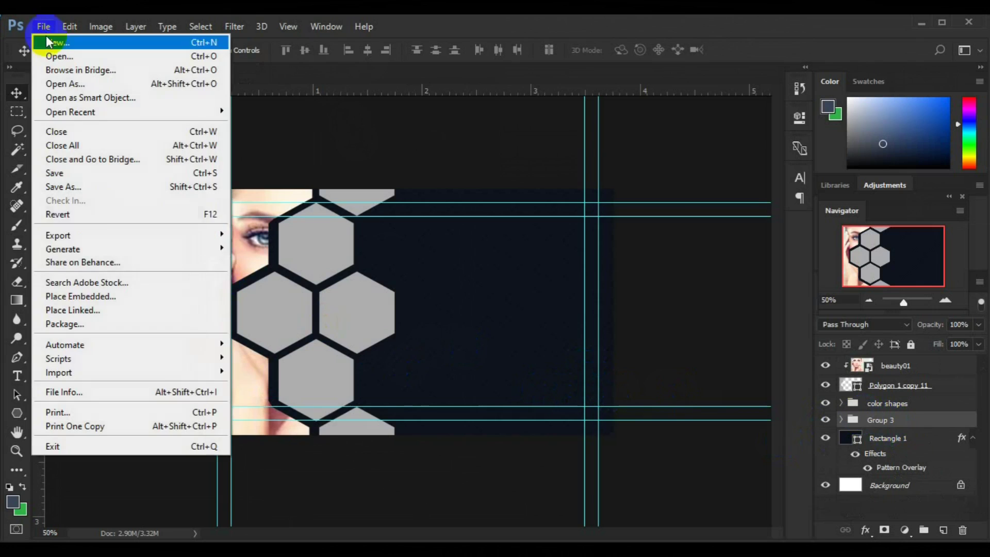
# Place the beaty03 makeup photo as an embedded layer on the card.
pyautogui.click(119, 304)
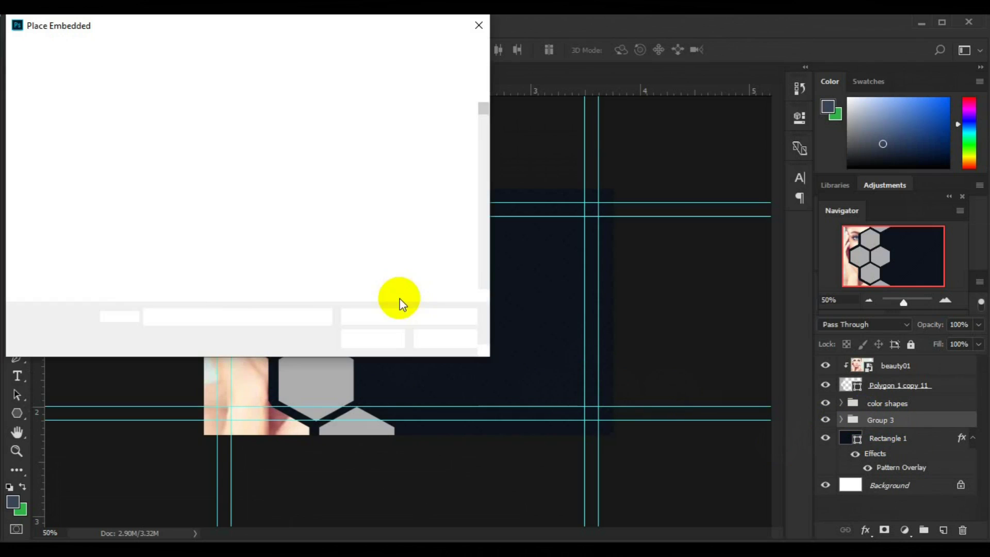
pyautogui.scroll(-15, 485, 274)
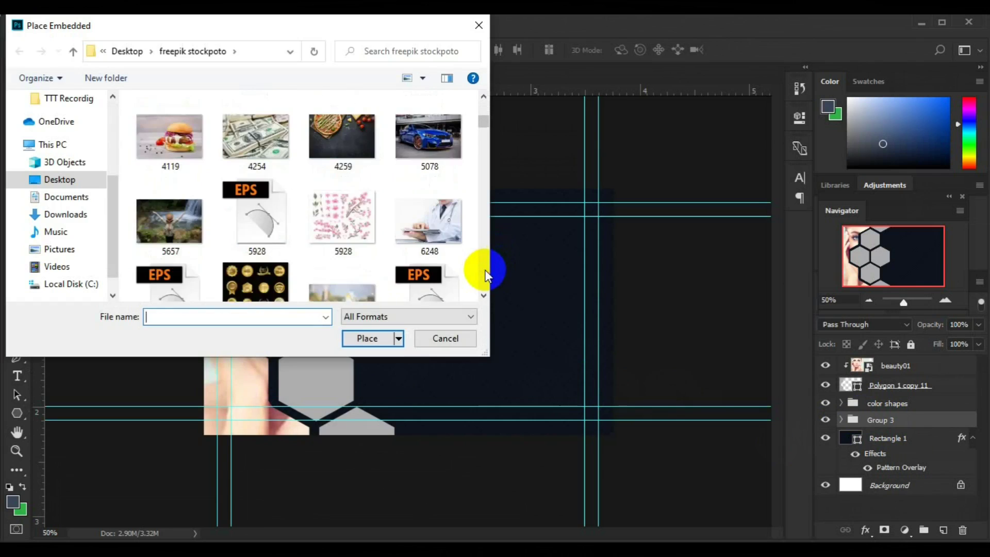
pyautogui.scroll(-10, 486, 271)
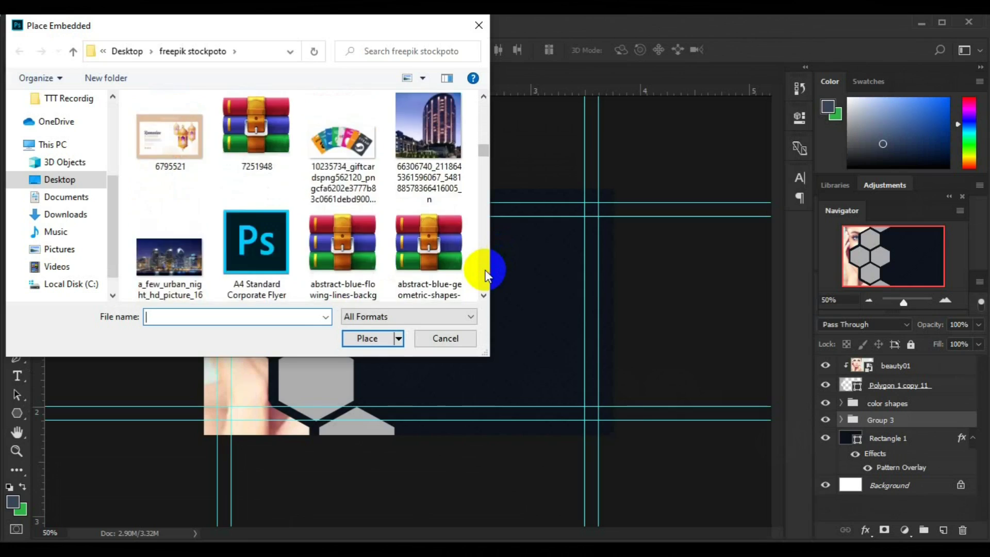
pyautogui.scroll(2, 483, 144)
pyautogui.click(436, 224)
pyautogui.click(367, 338)
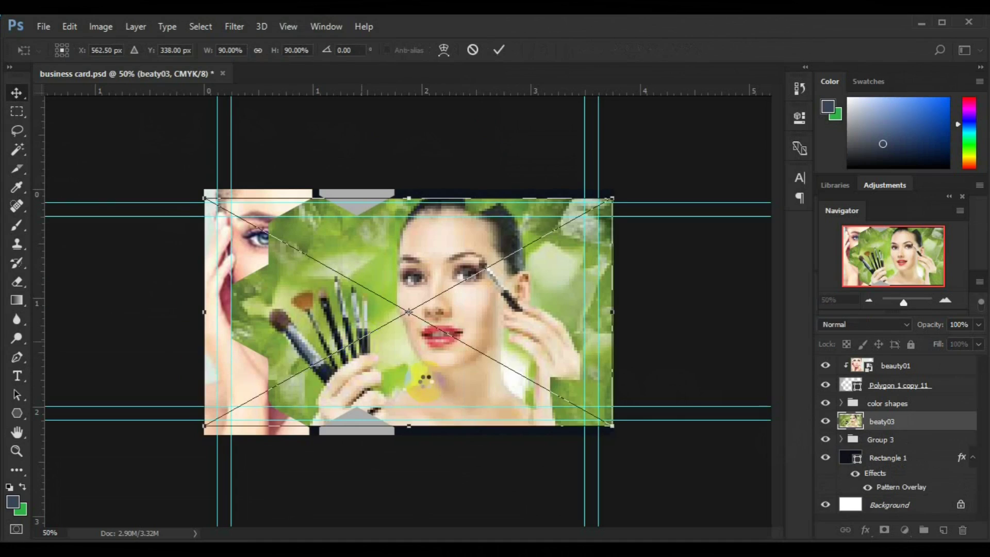
pyautogui.press('Return')
# Clip beaty03 into the hexagon shapes and position it so face and brushes show.
pyautogui.rightClick(877, 422)
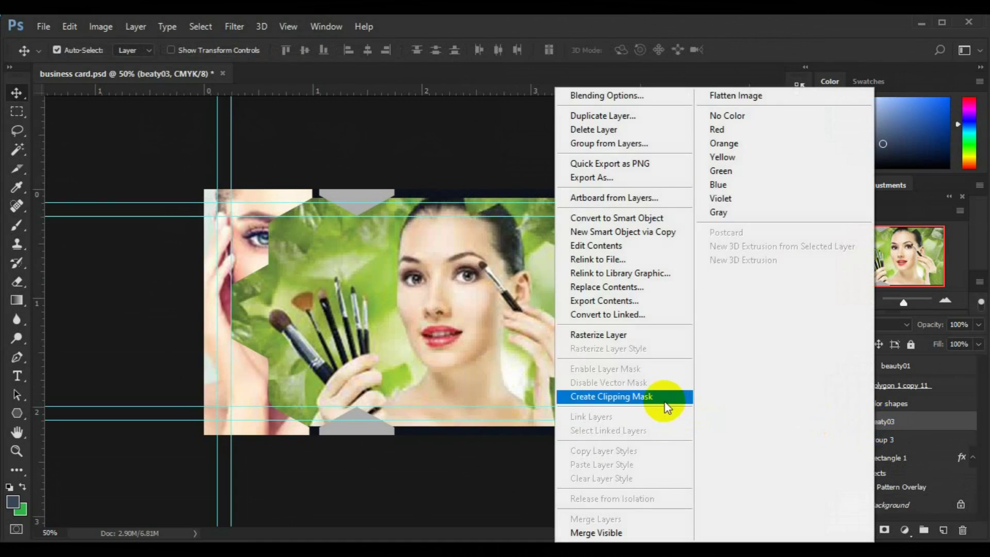
pyautogui.click(666, 405)
pyautogui.moveTo(454, 343); pyautogui.dragTo(294, 311)
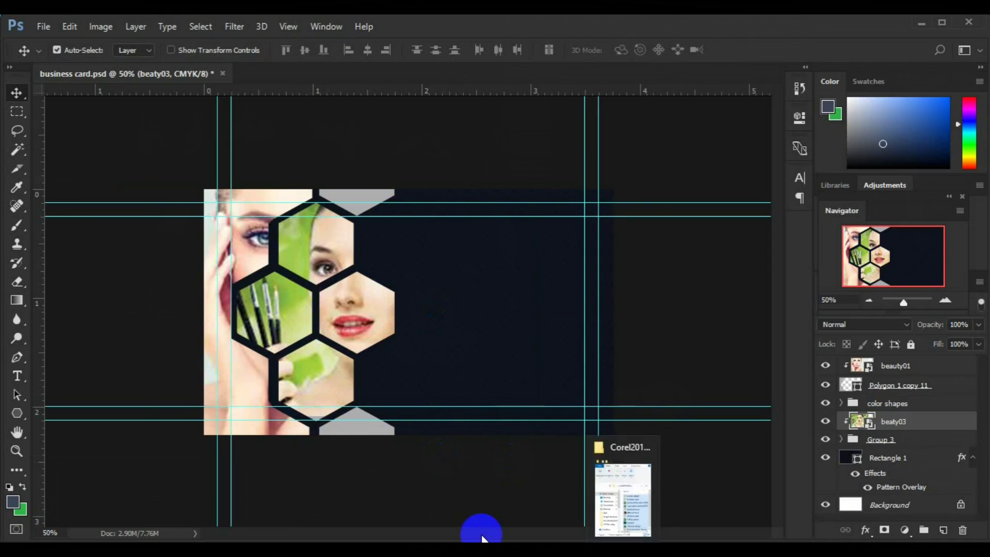
pyautogui.press('Right')
pyautogui.press('Right')
pyautogui.press('Right')
pyautogui.press('Right')
pyautogui.press('Right')
pyautogui.press('Right')
pyautogui.press('Right')
pyautogui.press('Right')
pyautogui.press('Right')
pyautogui.press('Right')
pyautogui.press('Right')
pyautogui.press('Right')
pyautogui.press('Right')
pyautogui.press('Right')
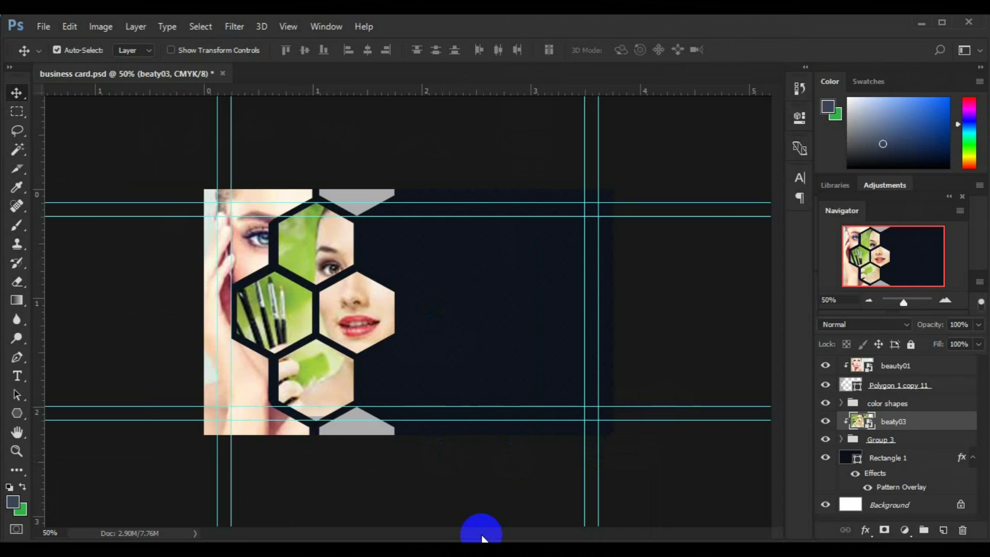
# Recolour the top grey shape to yellow #dbc00d.
pyautogui.click(888, 404)
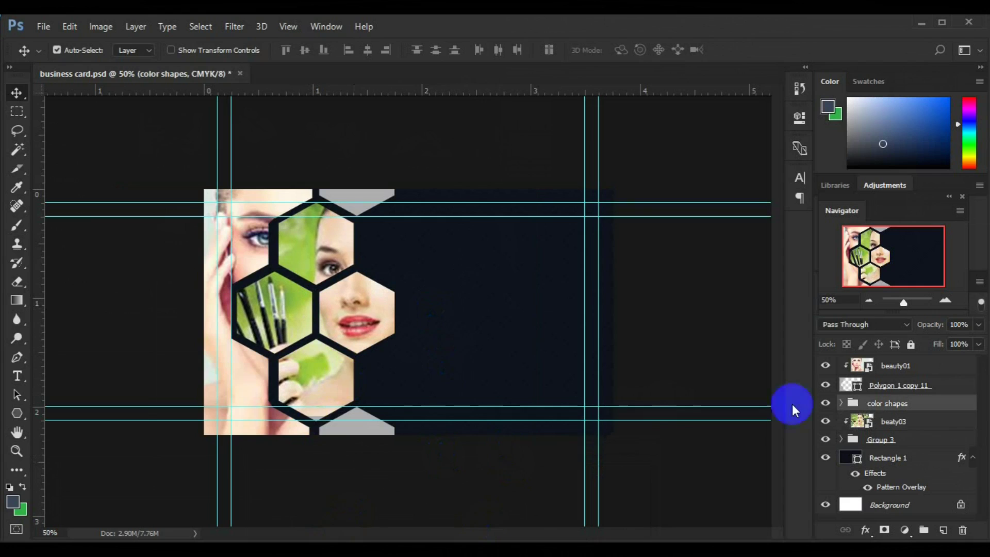
pyautogui.click(363, 201)
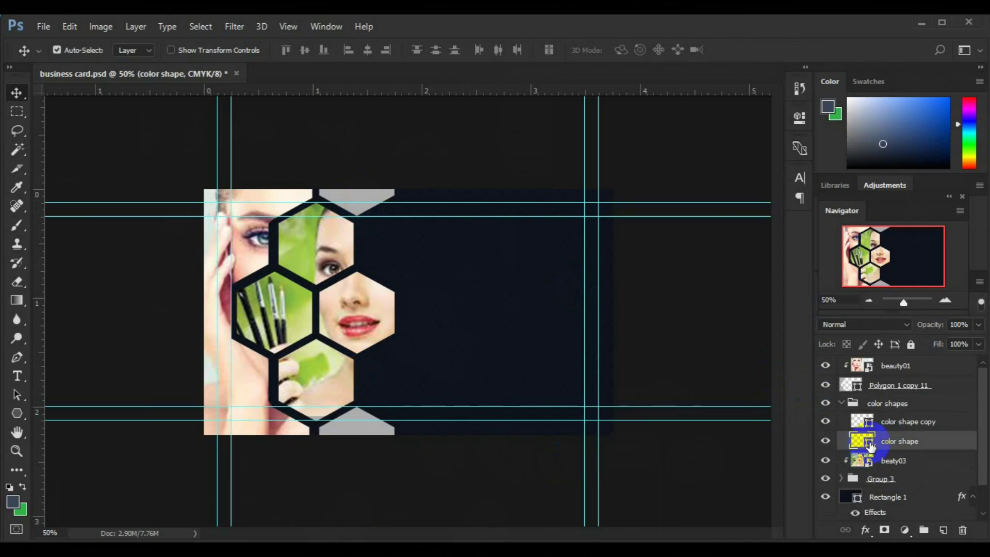
pyautogui.doubleClick(870, 446)
pyautogui.click(745, 513)
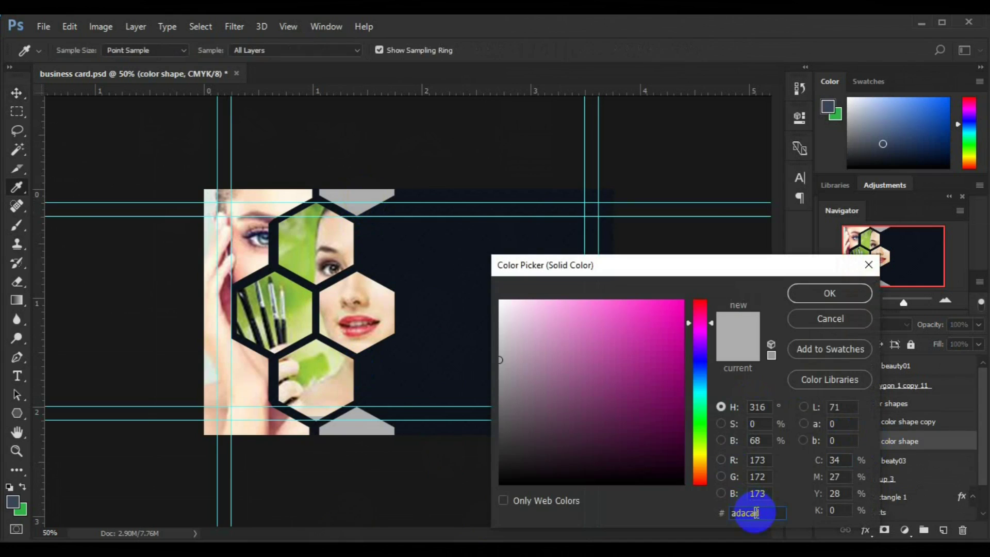
pyautogui.write('dbc00d')
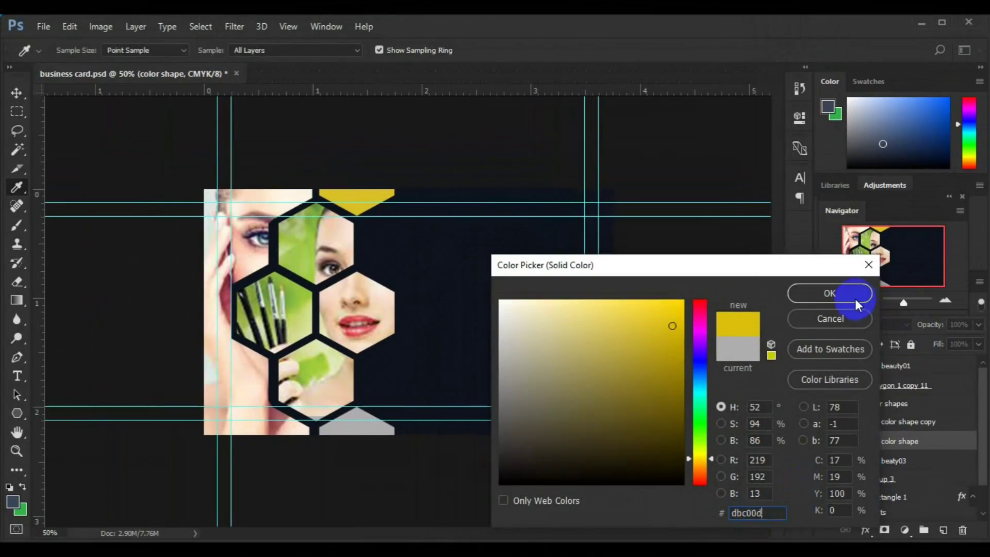
pyautogui.click(829, 294)
# Recolour the bottom grey shape to the same yellow #dbc00d.
pyautogui.press('v')
pyautogui.click(374, 420)
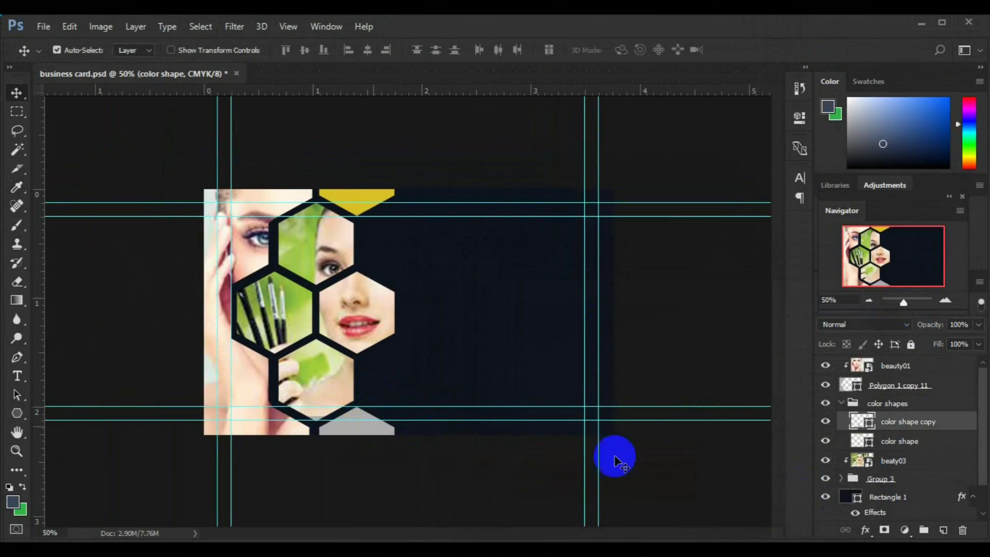
pyautogui.doubleClick(871, 429)
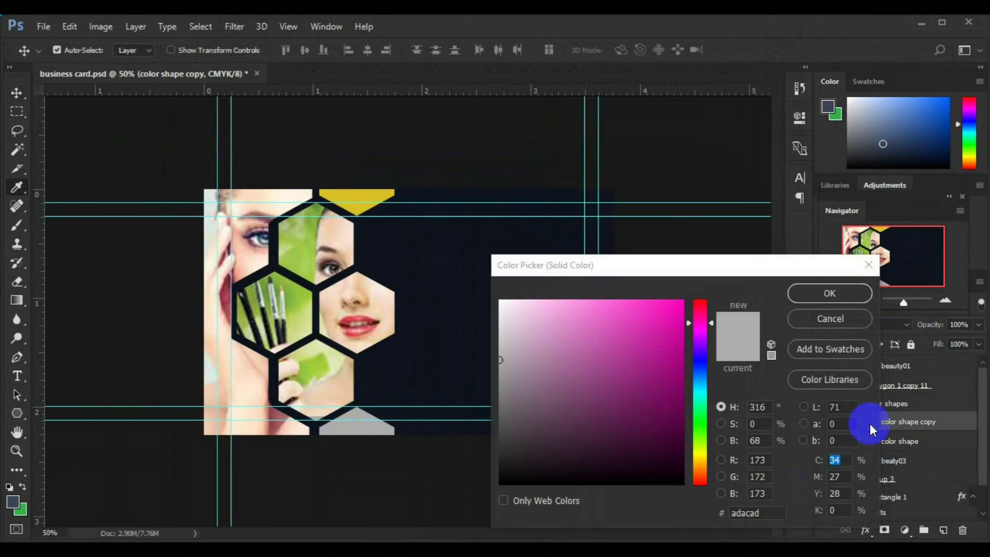
pyautogui.click(770, 513)
pyautogui.write('dbc00d')
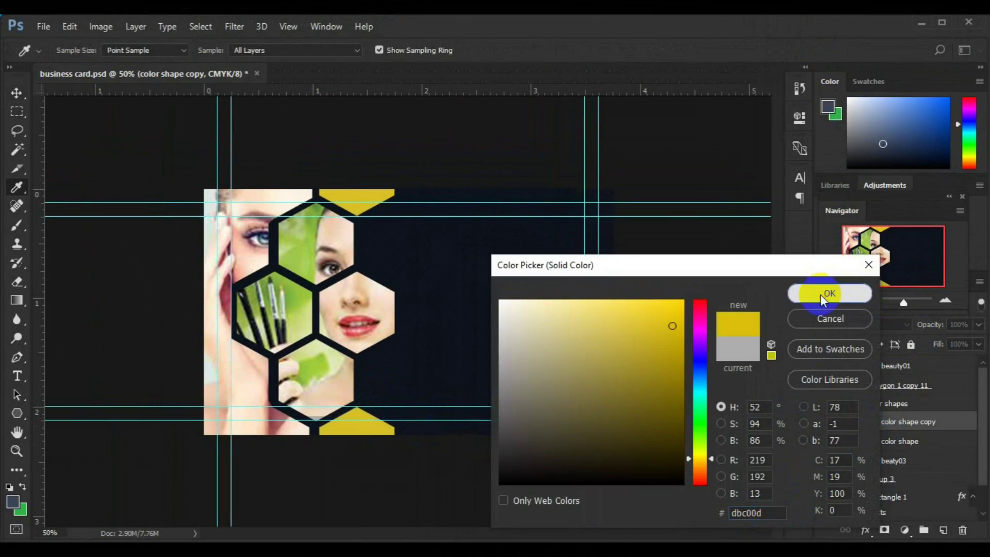
pyautogui.click(821, 295)
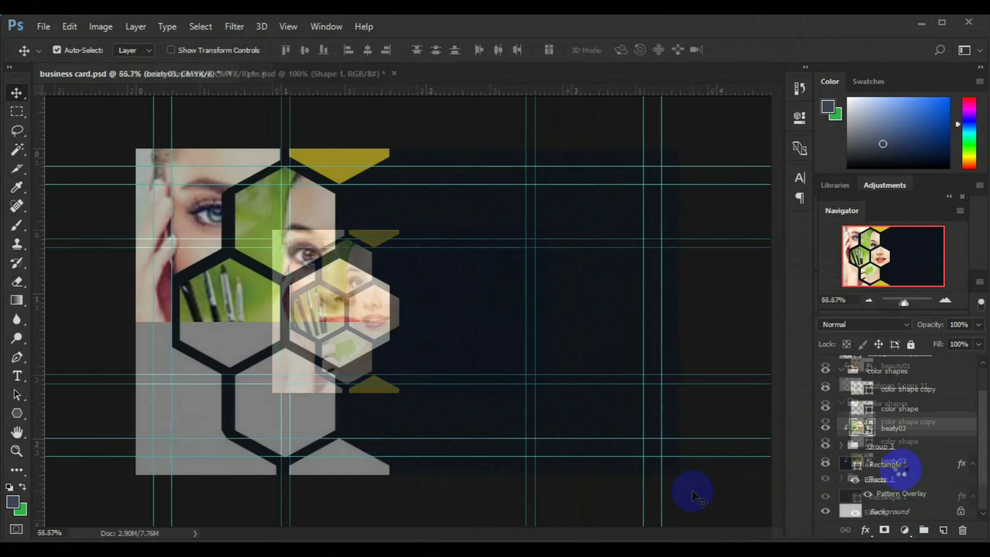
pyautogui.click(944, 530)
# Add the cardholder's name and title as white 12 pt text.
pyautogui.click(18, 378)
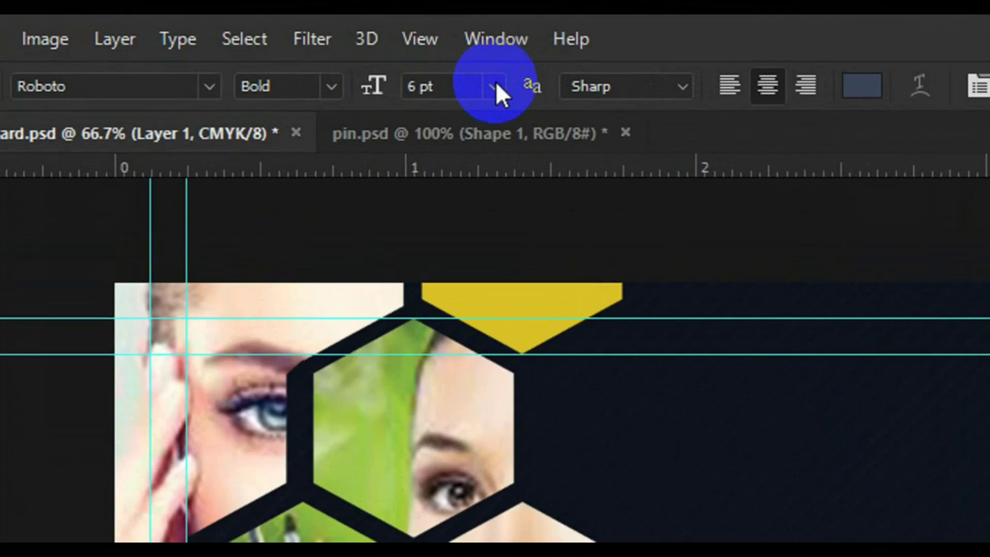
pyautogui.click(496, 82)
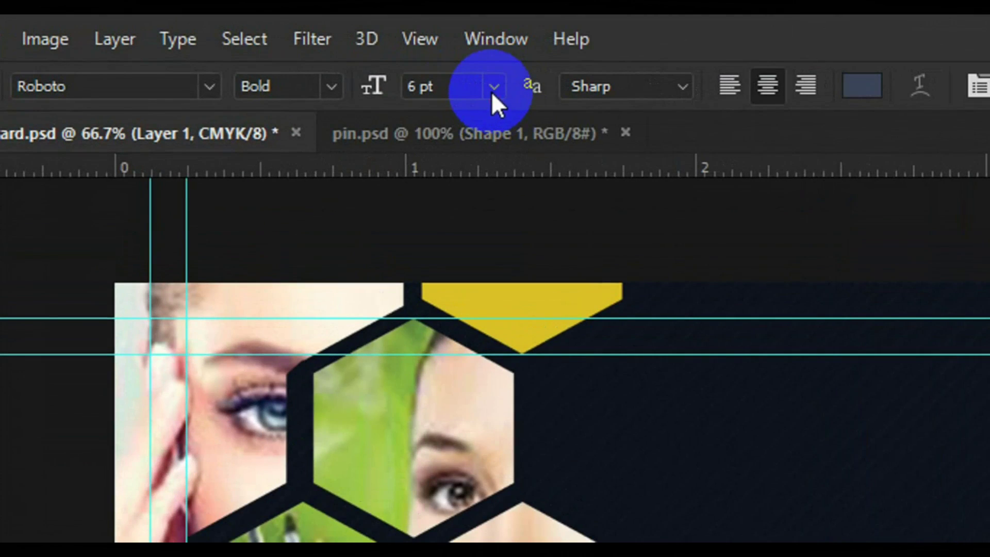
pyautogui.click(482, 309)
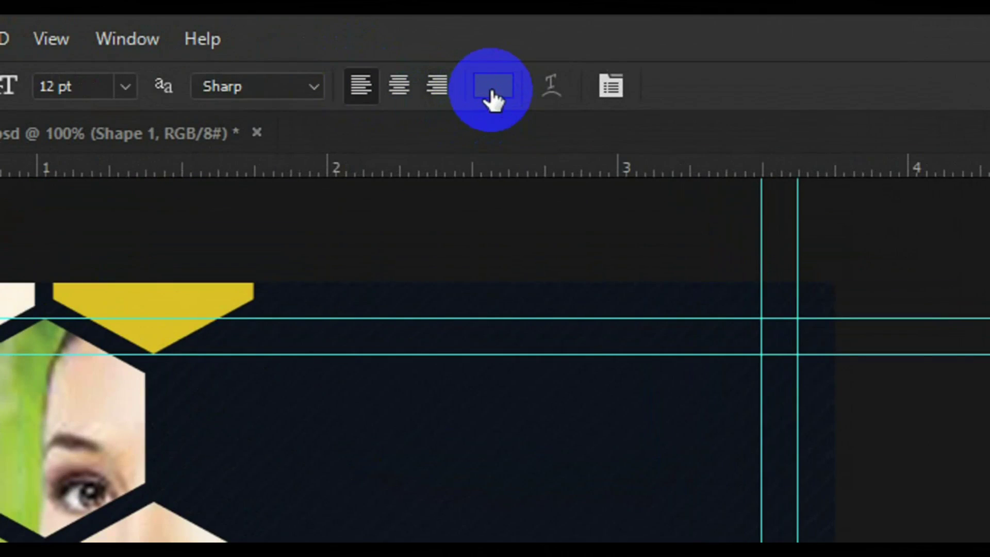
pyautogui.click(493, 89)
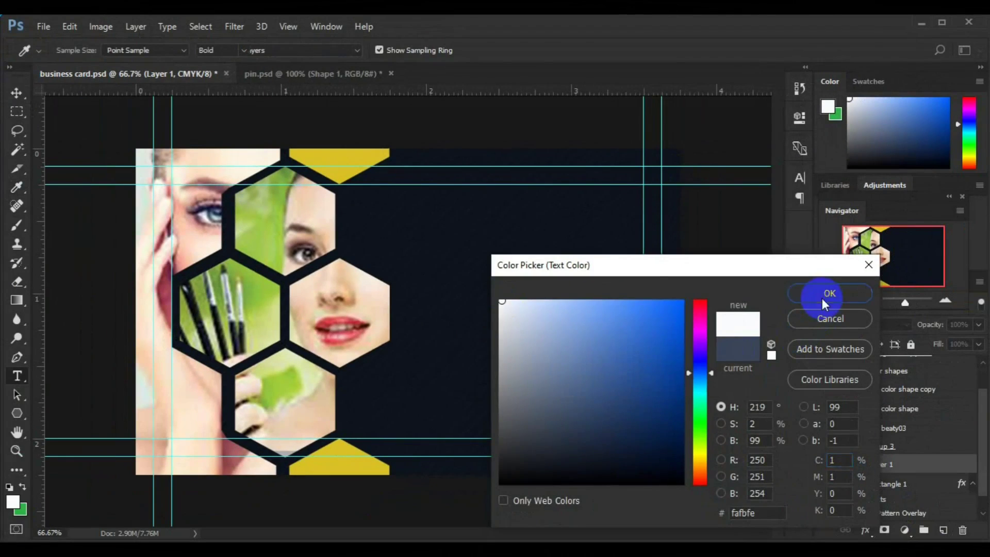
pyautogui.click(824, 300)
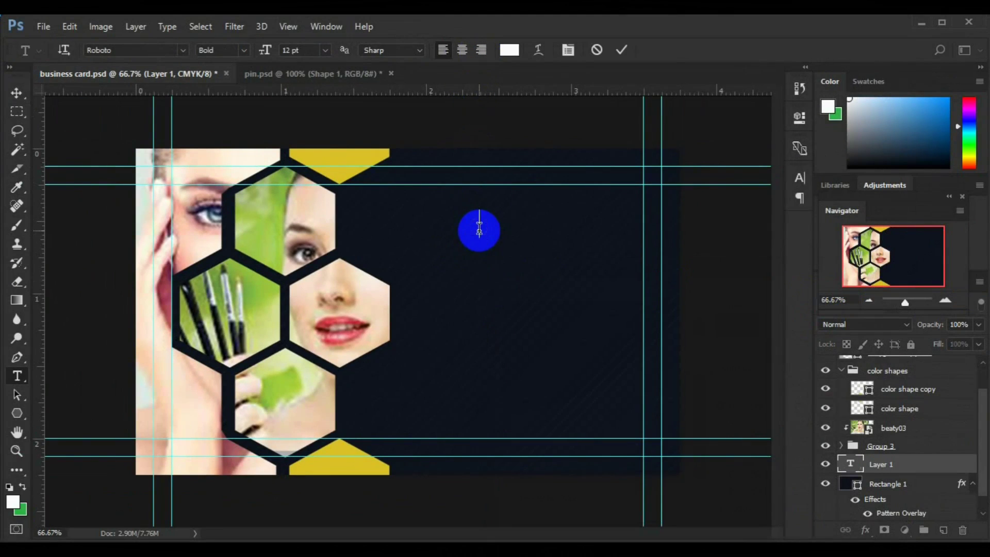
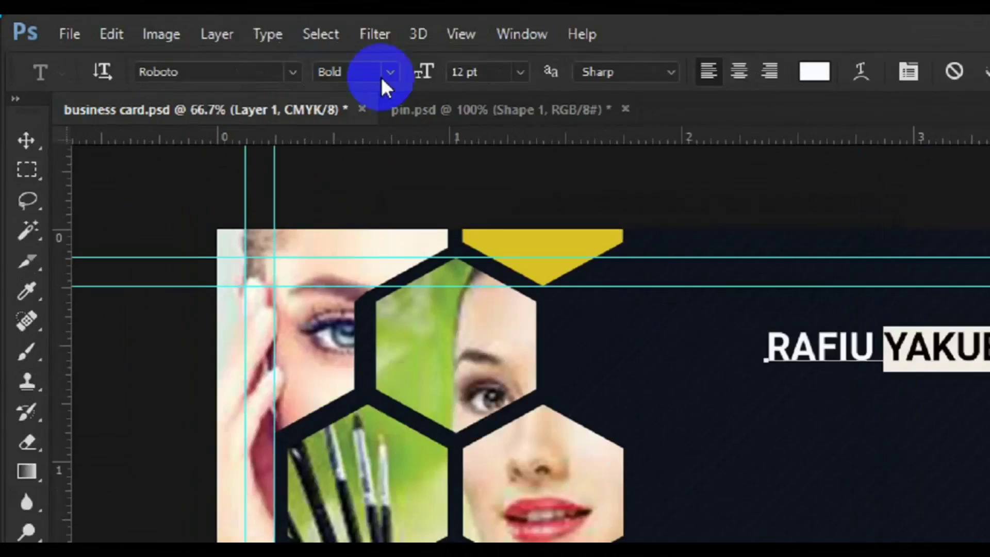
# Switch the font style to Light and set the line spacing to Auto.
pyautogui.click(243, 52)
pyautogui.click(241, 80)
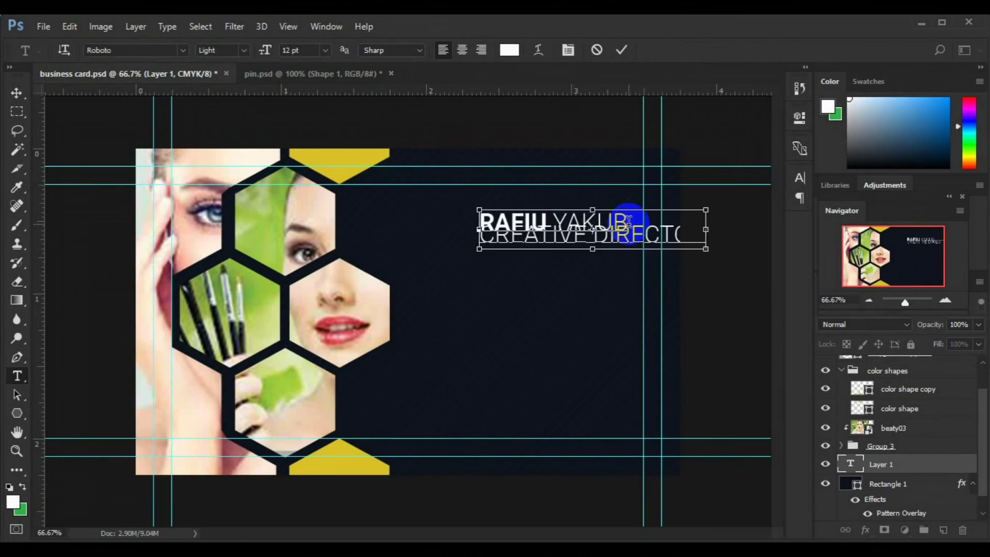
pyautogui.hotkey('ctrl', 'a')
pyautogui.hotkey('ctrl', 't')
pyautogui.click(773, 216)
pyautogui.click(765, 233)
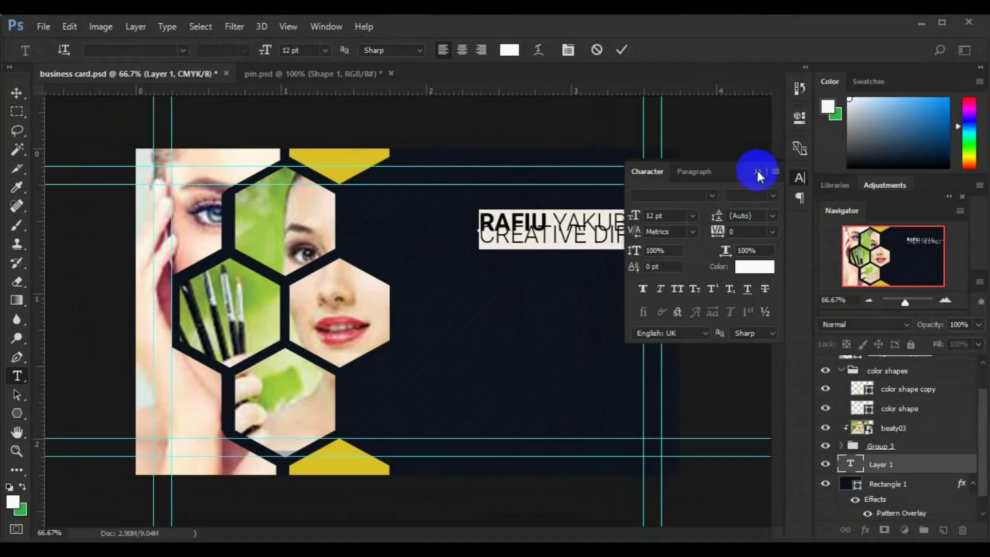
pyautogui.click(486, 238)
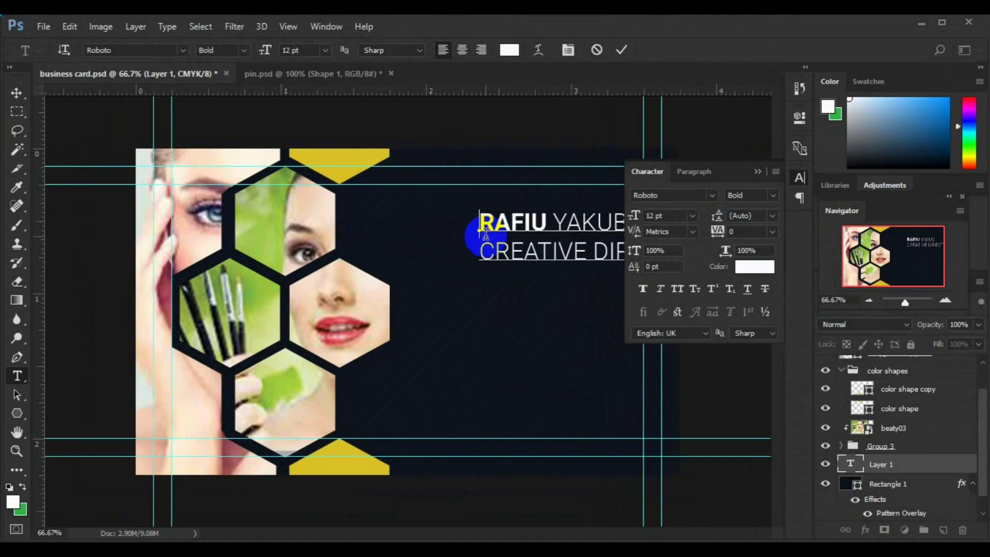
pyautogui.tripleClick(486, 251)
pyautogui.click(775, 219)
pyautogui.click(755, 215)
# Try 8, 10 and 12 pt line spacing on the CREATIVE DIRECTOR line.
pyautogui.hotkey('ctrl', 'a')
pyautogui.click(483, 252)
pyautogui.hotkey('shift', 'End')
pyautogui.click(772, 216)
pyautogui.click(770, 267)
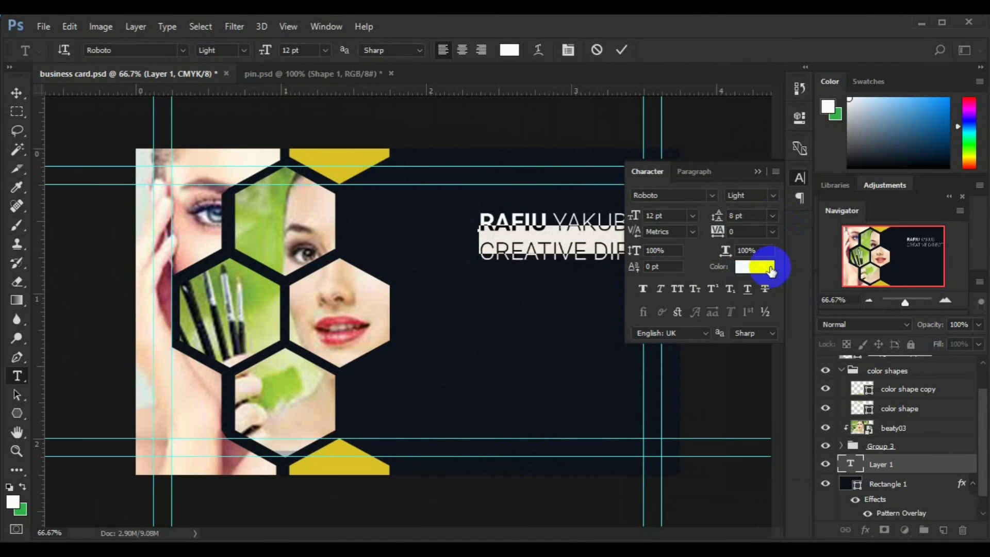
pyautogui.click(773, 216)
pyautogui.click(760, 304)
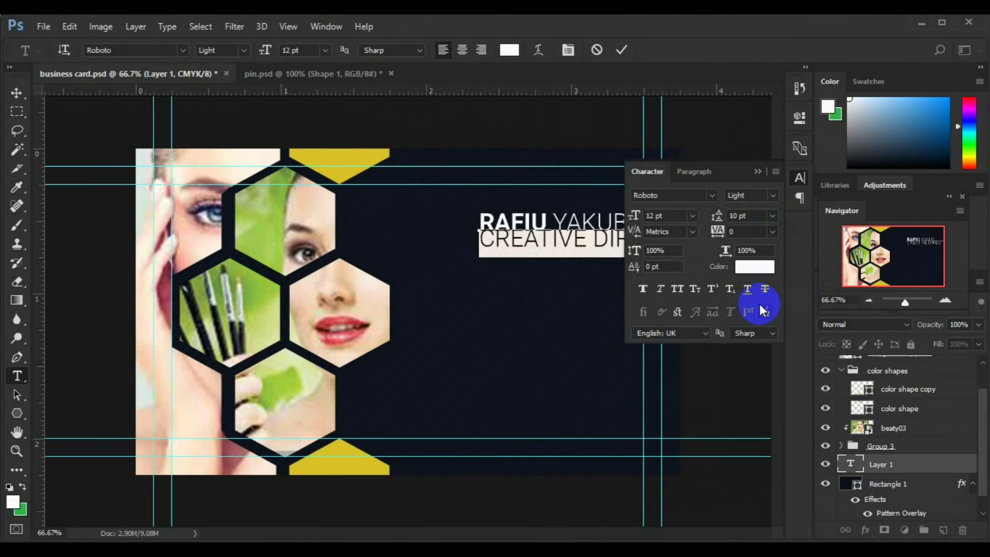
pyautogui.click(771, 217)
pyautogui.click(762, 327)
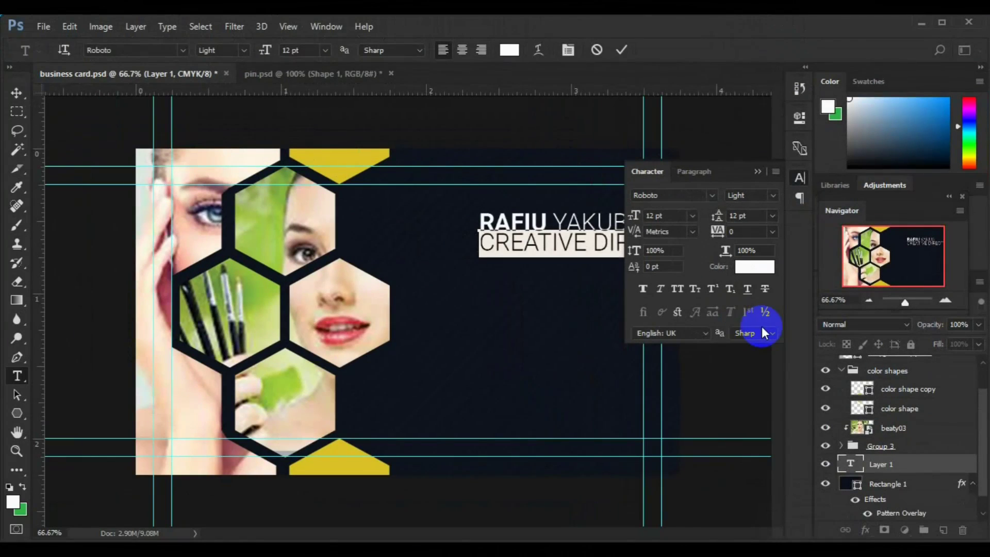
pyautogui.click(767, 214)
pyautogui.click(763, 212)
# Make CREATIVE DIRECTOR 6 pt with 8 pt leading, right-aligned, in the sampled yellow.
pyautogui.click(692, 216)
pyautogui.click(685, 252)
pyautogui.click(773, 215)
pyautogui.click(767, 268)
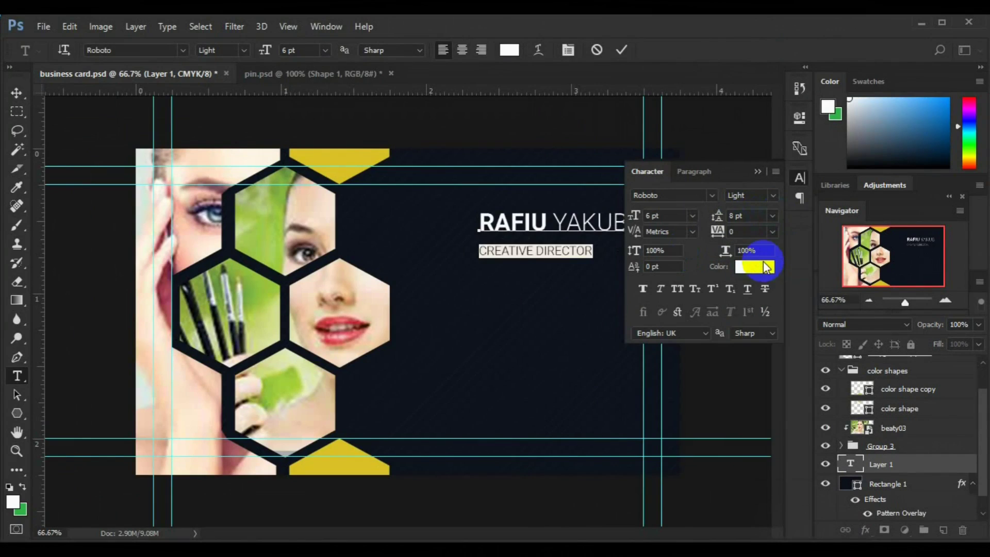
pyautogui.click(483, 50)
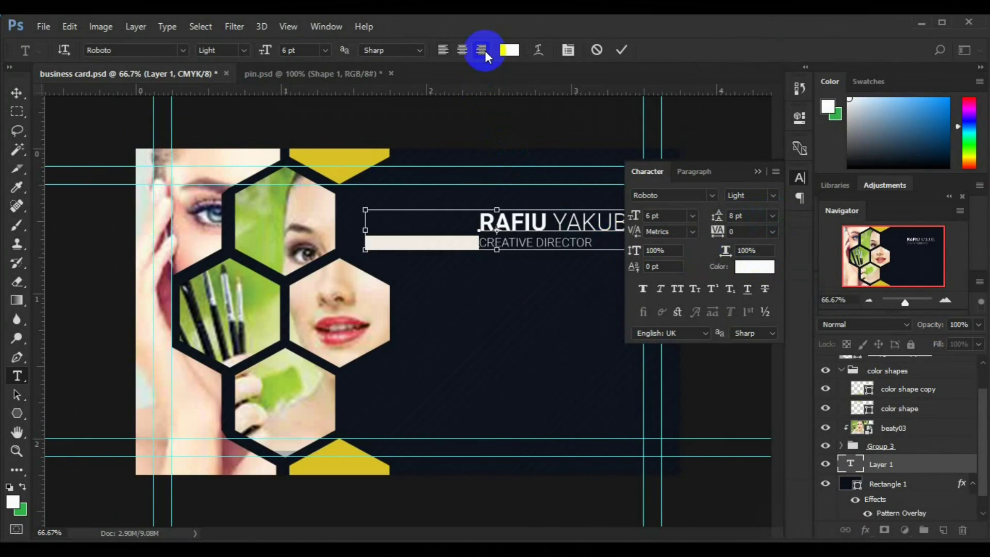
pyautogui.click(444, 50)
pyautogui.click(509, 50)
pyautogui.click(364, 161)
pyautogui.click(810, 293)
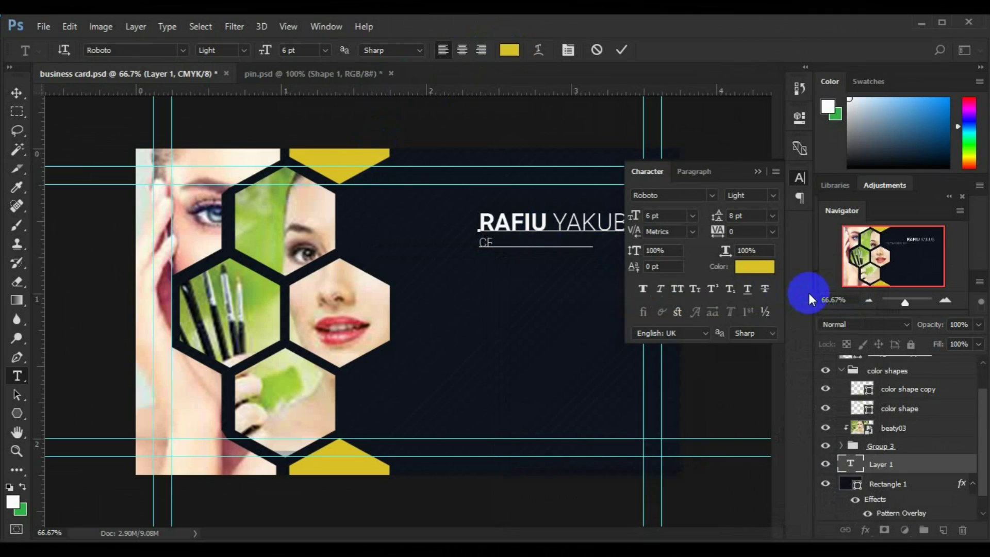
# Commit the text with both name and title lines right-aligned.
pyautogui.click(625, 51)
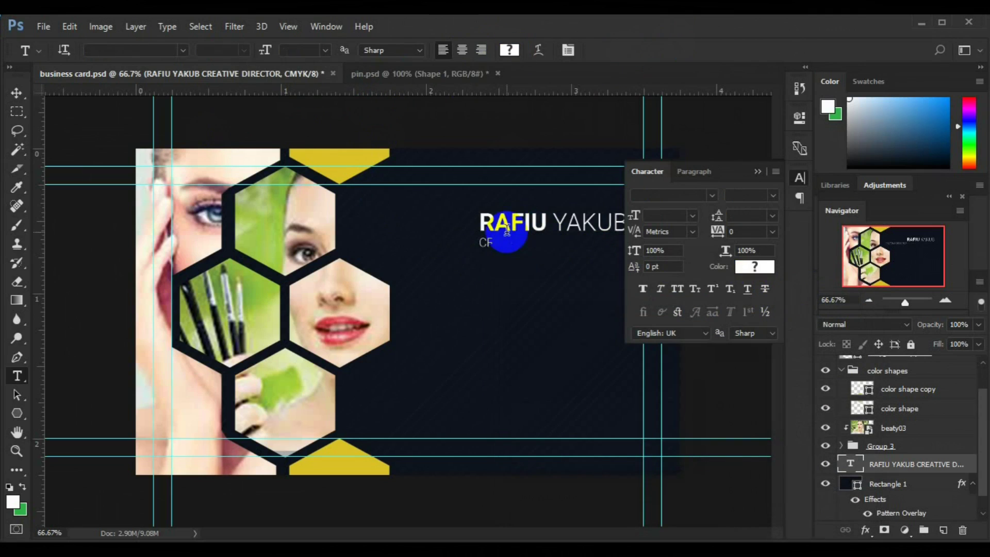
pyautogui.click(504, 240)
pyautogui.hotkey('ctrl', 'a')
pyautogui.click(484, 52)
pyautogui.click(18, 95)
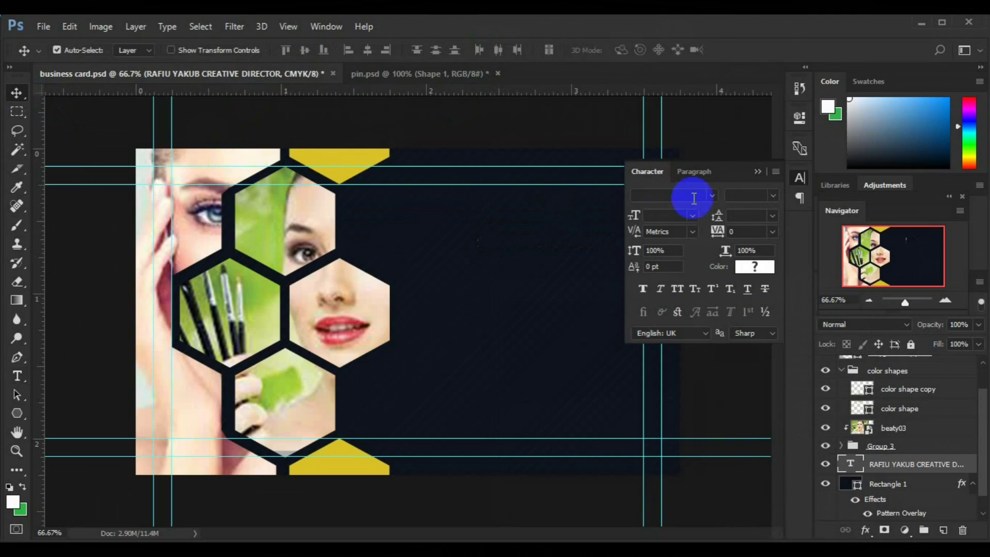
pyautogui.click(757, 172)
pyautogui.moveTo(564, 219); pyautogui.dragTo(567, 220)
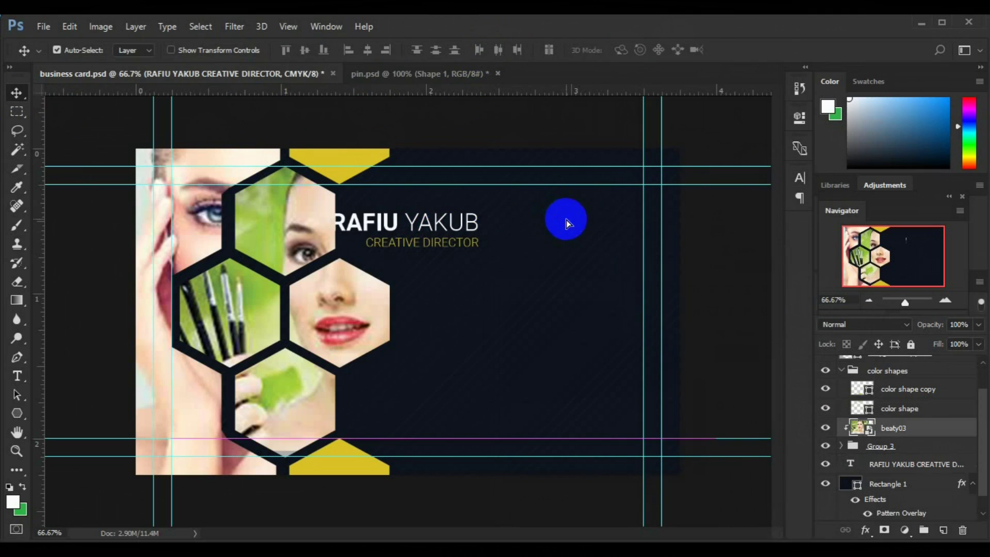
# Undo the accidental shift and move the name and title to the upper right.
pyautogui.hotkey('ctrl', 'z')
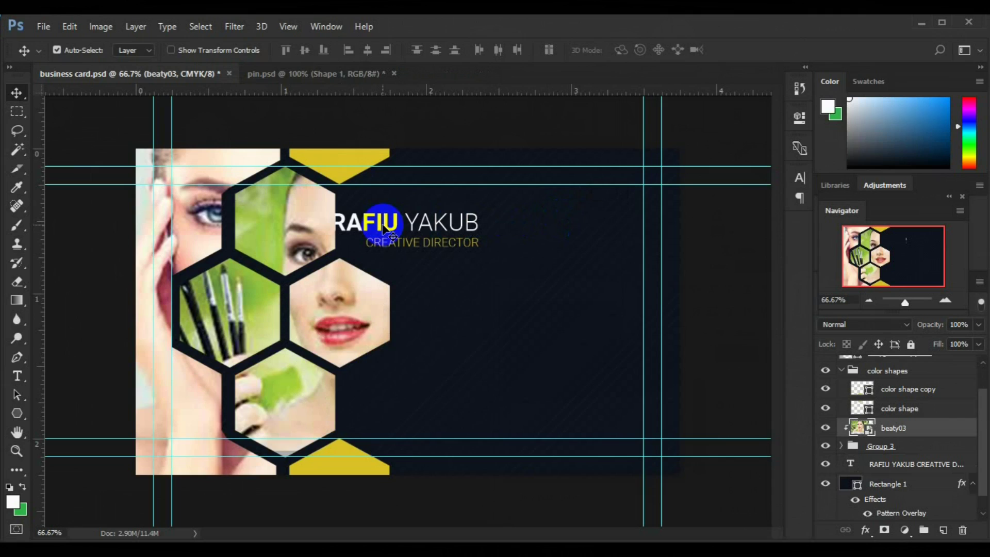
pyautogui.click(884, 470)
pyautogui.hotkey('ctrl', 't')
pyautogui.moveTo(444, 234); pyautogui.dragTo(587, 224)
pyautogui.press('Return')
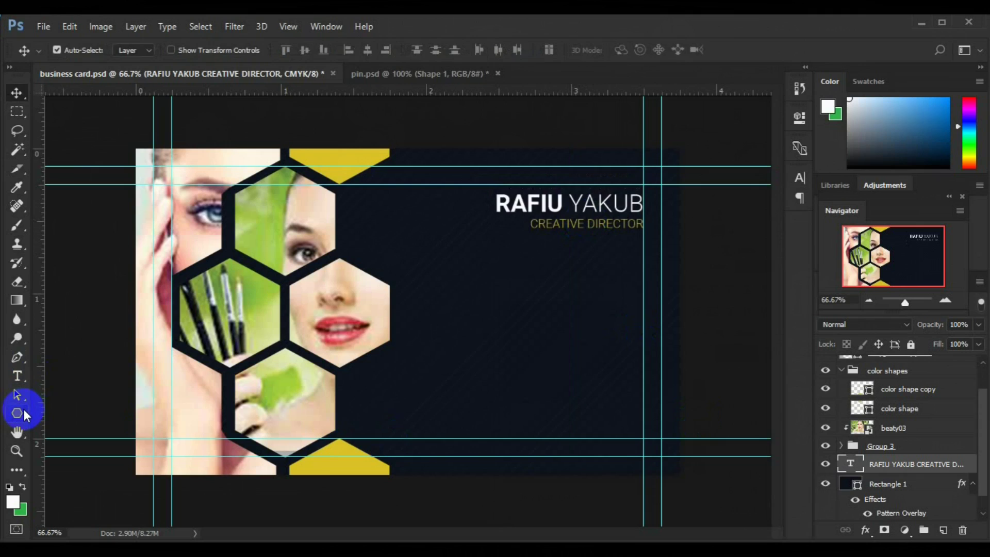
# Draw a thin rectangle bar under CREATIVE DIRECTOR, discarding an accidental hexagon.
pyautogui.click(17, 413)
pyautogui.moveTo(568, 237); pyautogui.dragTo(642, 236)
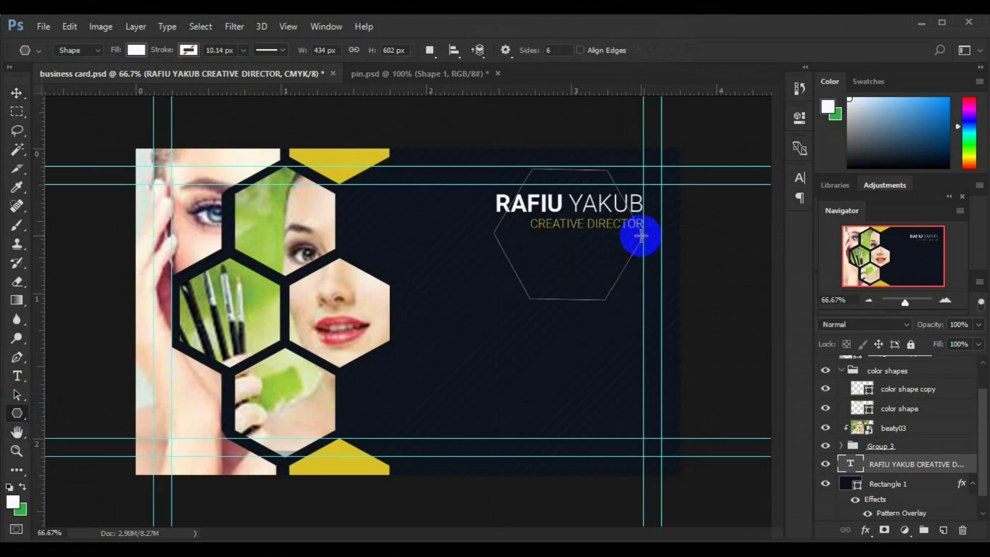
pyautogui.hotkey('ctrl', 'z')
pyautogui.click(17, 413)
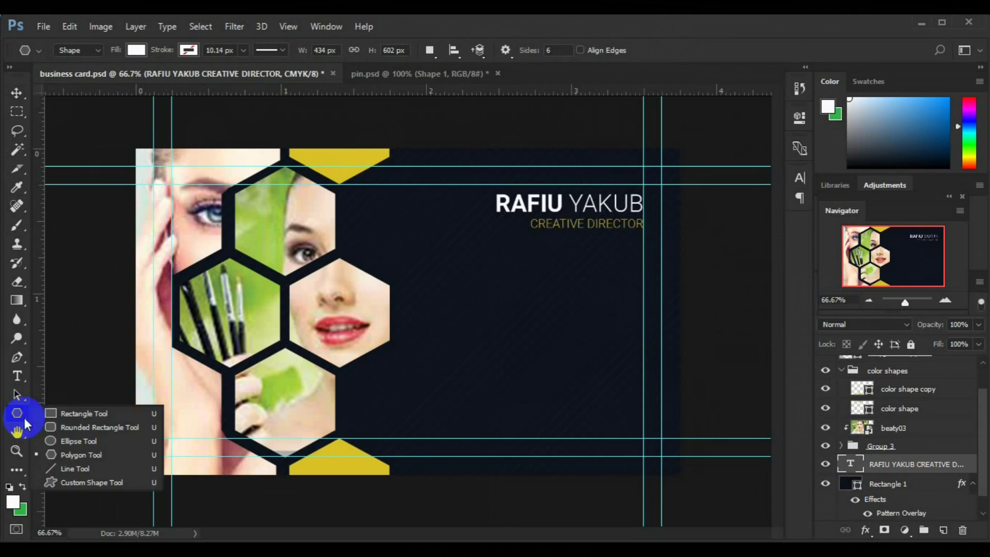
pyautogui.click(57, 411)
pyautogui.moveTo(564, 236); pyautogui.dragTo(643, 234)
# Fill the bar with yellow sampled from the triangle shape and adjust its size.
pyautogui.click(757, 112)
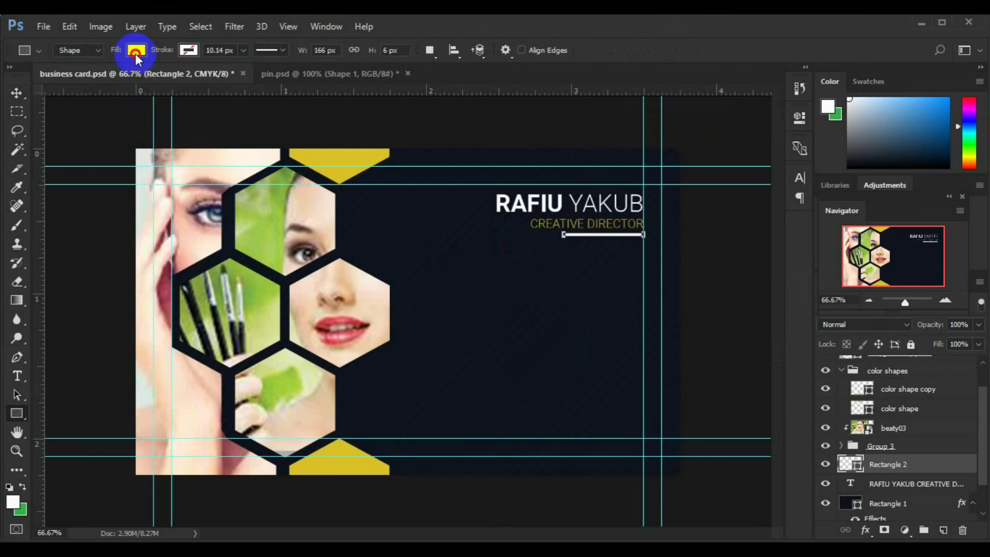
pyautogui.click(136, 49)
pyautogui.click(204, 78)
pyautogui.click(354, 451)
pyautogui.press('Return')
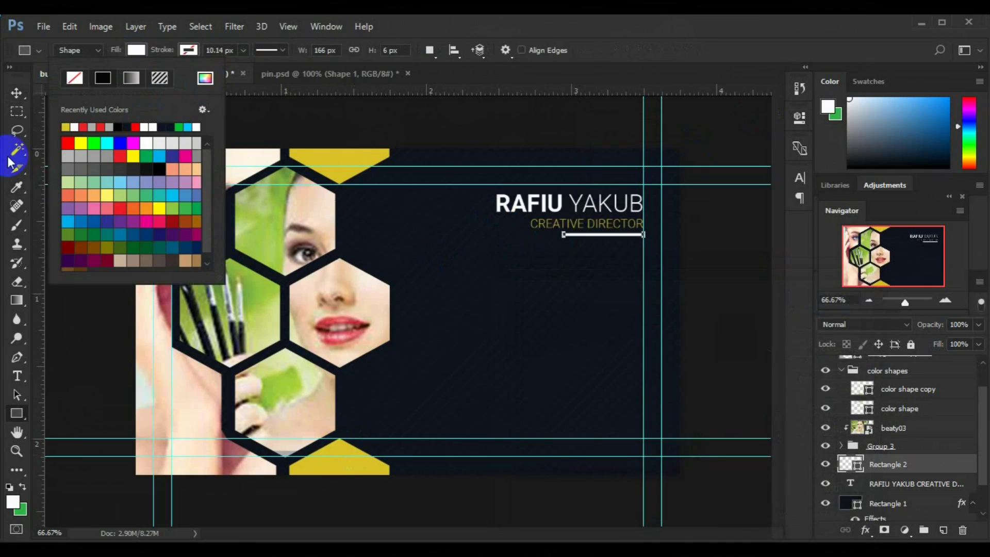
pyautogui.click(16, 95)
pyautogui.hotkey('ctrl', 't')
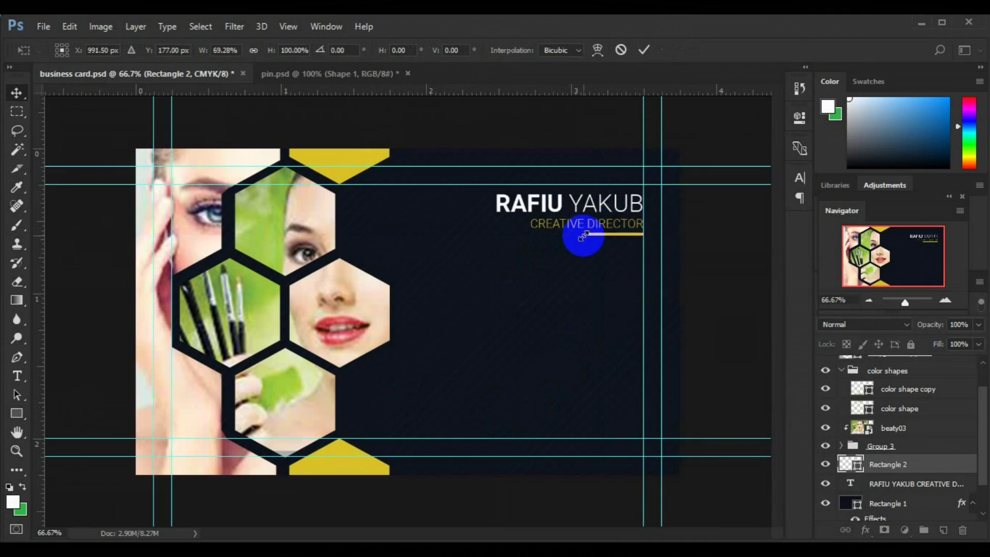
pyautogui.press('Return')
pyautogui.click(910, 504)
pyautogui.click(944, 530)
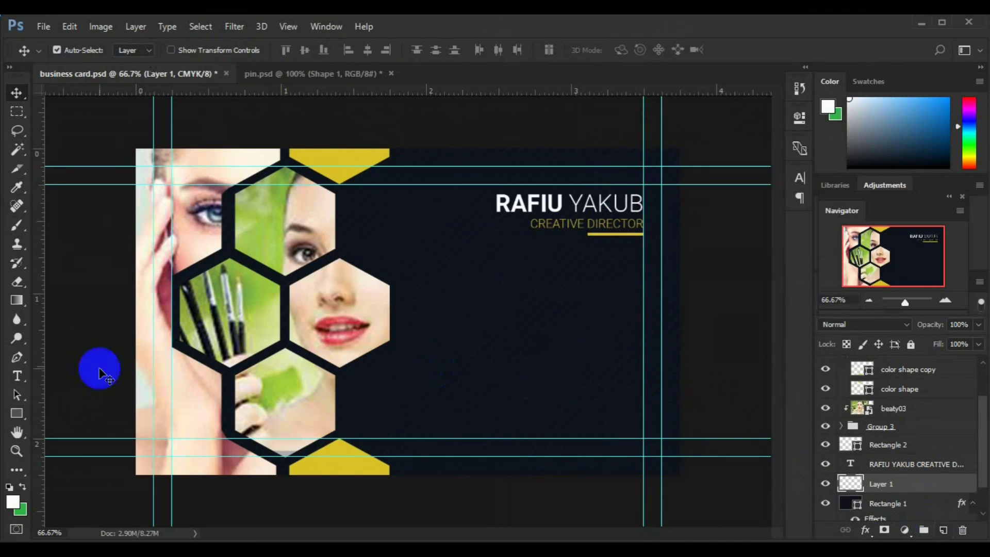
# Draw a white six-sided hexagon on the dark area right of the photos.
pyautogui.click(24, 422)
pyautogui.click(73, 453)
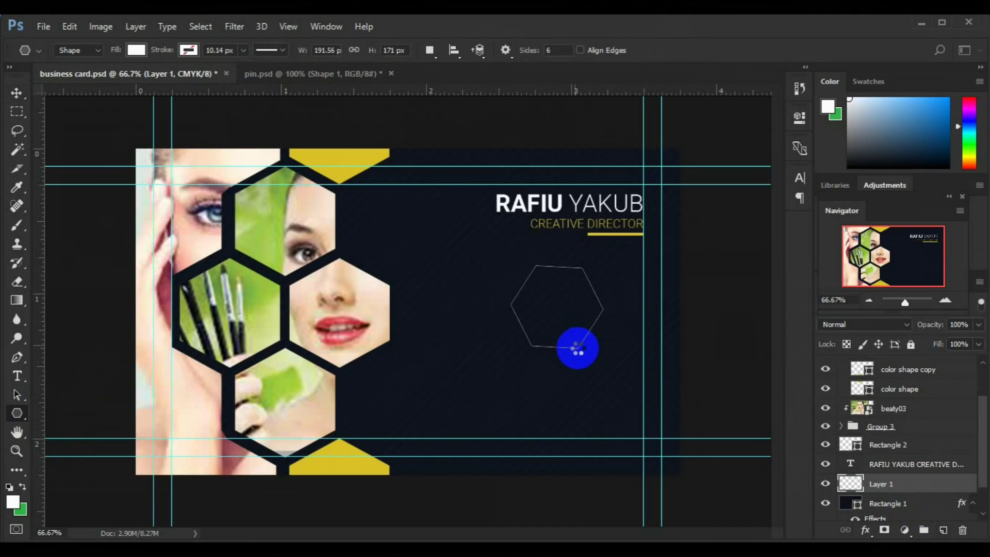
pyautogui.press('Delete')
pyautogui.moveTo(538, 302); pyautogui.dragTo(534, 262)
pyautogui.click(944, 531)
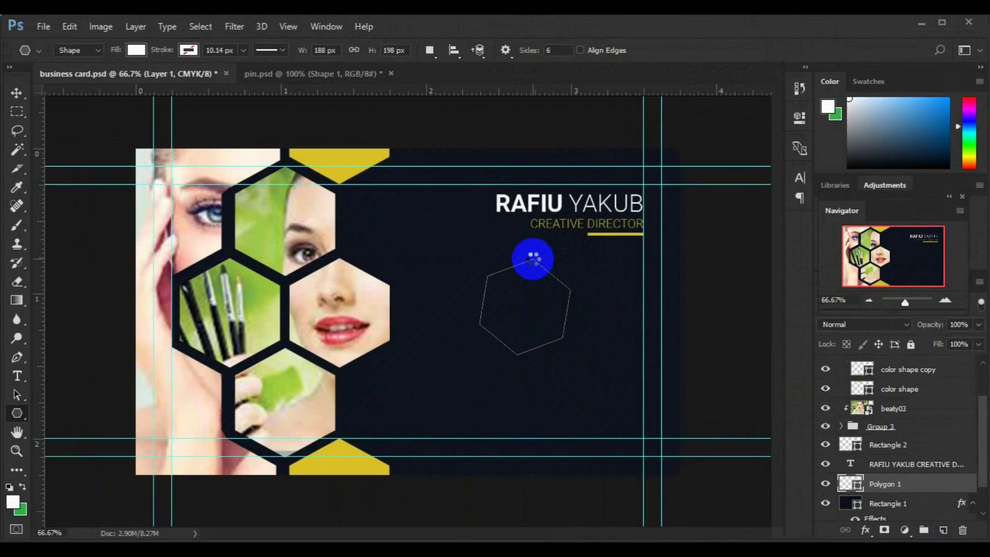
pyautogui.press('Delete')
pyautogui.click(943, 530)
pyautogui.moveTo(494, 292); pyautogui.dragTo(472, 198)
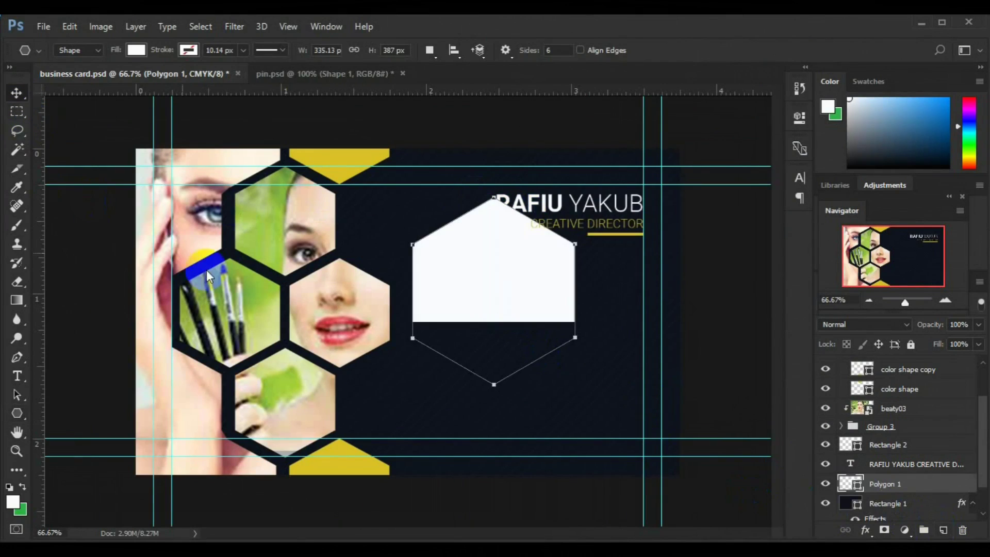
# Scale the white hexagon down to about 28%.
pyautogui.hotkey('ctrl', 't')
pyautogui.moveTo(481, 312); pyautogui.dragTo(574, 387)
pyautogui.moveTo(503, 332); pyautogui.dragTo(495, 326)
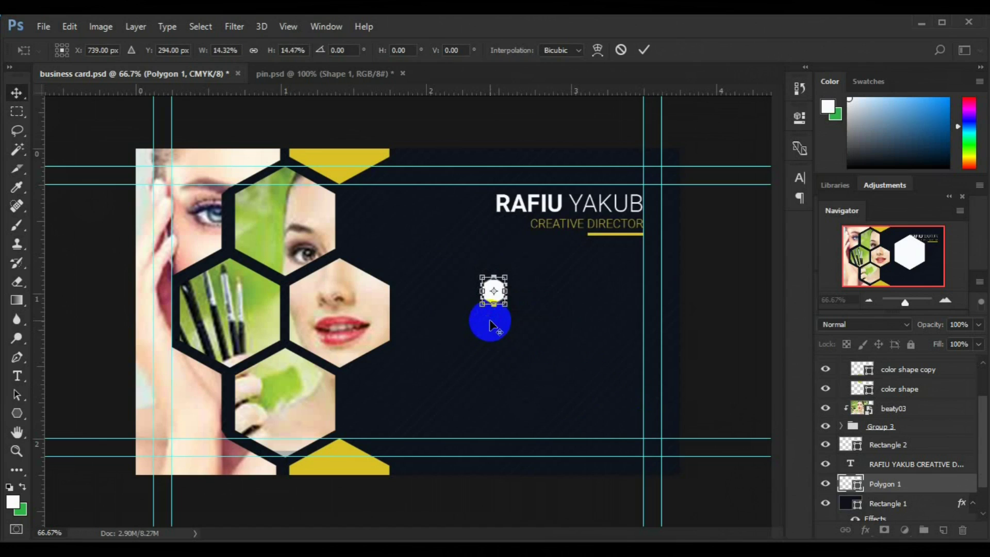
pyautogui.press('Return')
# Copy the Shape 1 graphic from pin.psd into the business card.
pyautogui.click(302, 74)
pyautogui.moveTo(986, 479); pyautogui.dragTo(975, 372)
pyautogui.moveTo(400, 338)
pyautogui.mouseDown()
pyautogui.moveTo(277, 195)
pyautogui.moveTo(195, 72)
pyautogui.moveTo(397, 332)
pyautogui.moveTo(390, 326)
pyautogui.mouseUp()
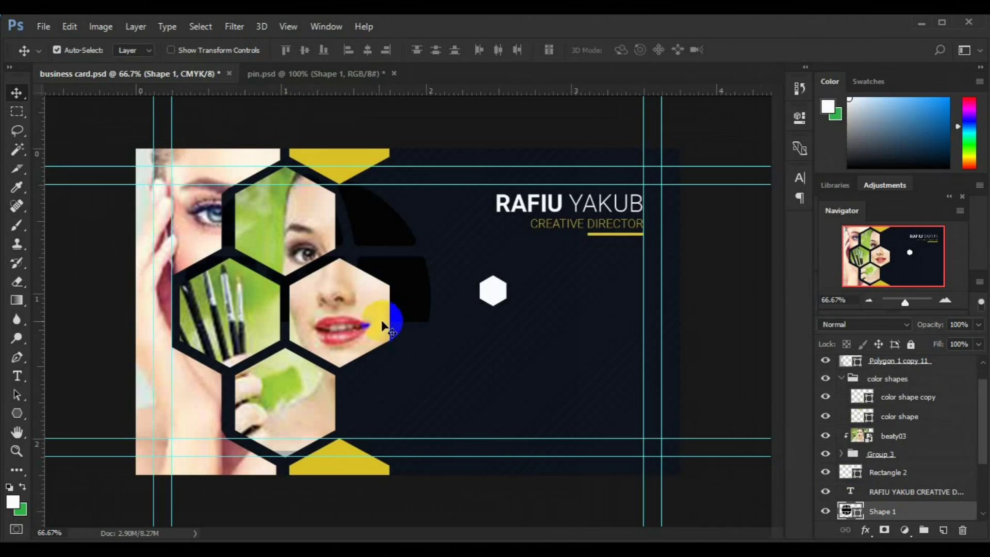
pyautogui.moveTo(982, 414); pyautogui.dragTo(980, 460)
# Copy the phone graphic and another shape from pin.psd into the business card.
pyautogui.click(350, 79)
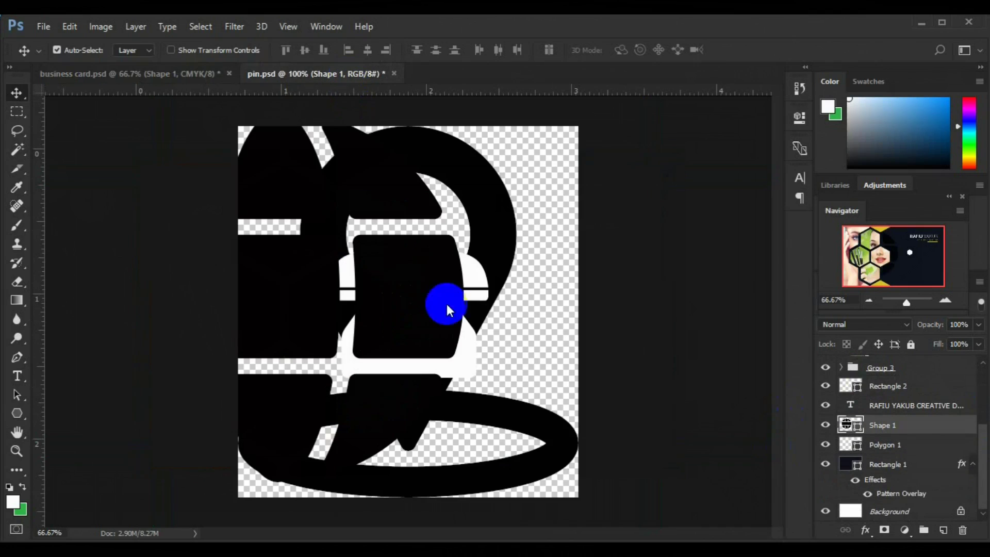
pyautogui.moveTo(471, 274); pyautogui.dragTo(456, 327)
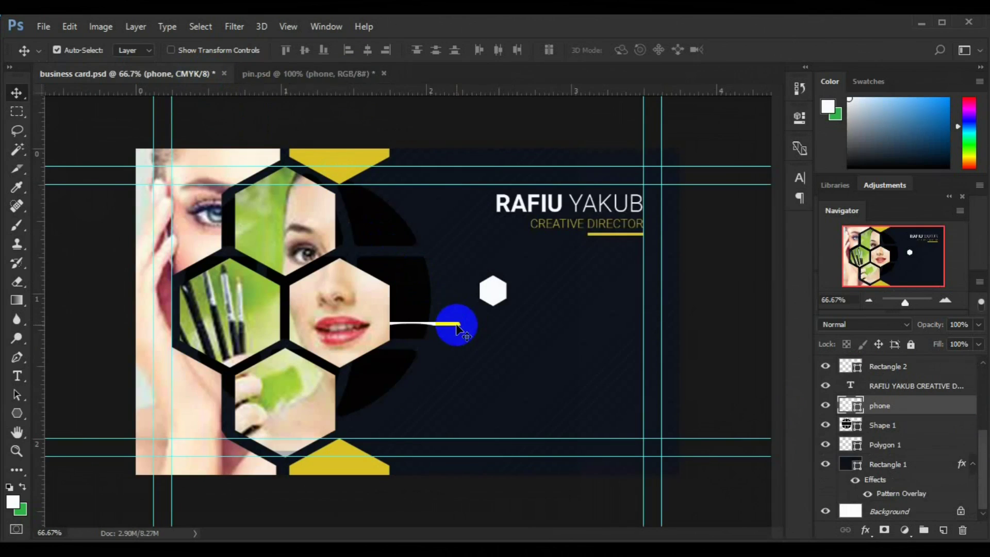
pyautogui.click(342, 75)
pyautogui.moveTo(486, 409); pyautogui.dragTo(371, 295)
# Shrink the phone graphic down to a tiny icon.
pyautogui.click(875, 411)
pyautogui.hotkey('ctrl', '+')
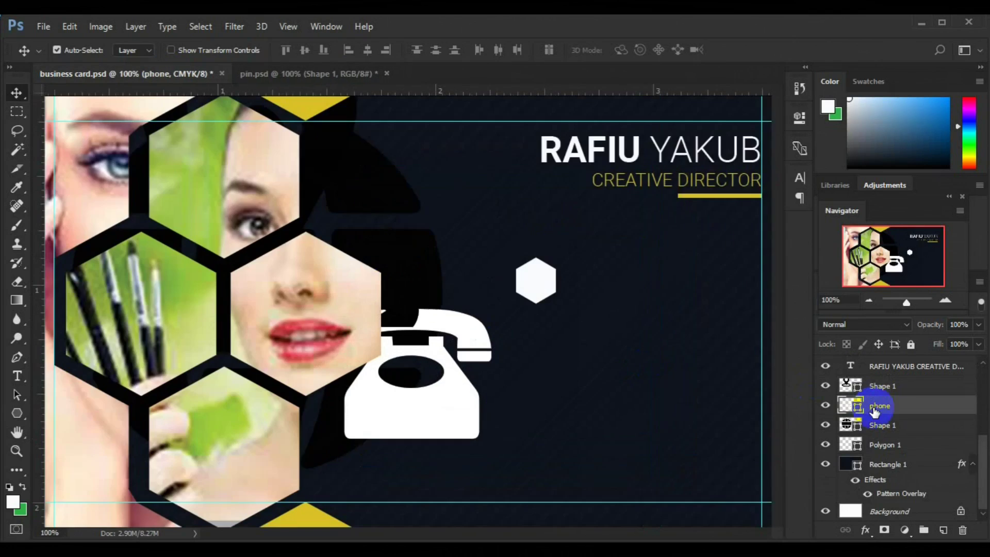
pyautogui.hotkey('ctrl', 't')
pyautogui.click(421, 395)
pyautogui.moveTo(419, 394)
pyautogui.mouseDown()
pyautogui.moveTo(513, 295)
pyautogui.moveTo(411, 377)
pyautogui.mouseUp()
pyautogui.press('Return')
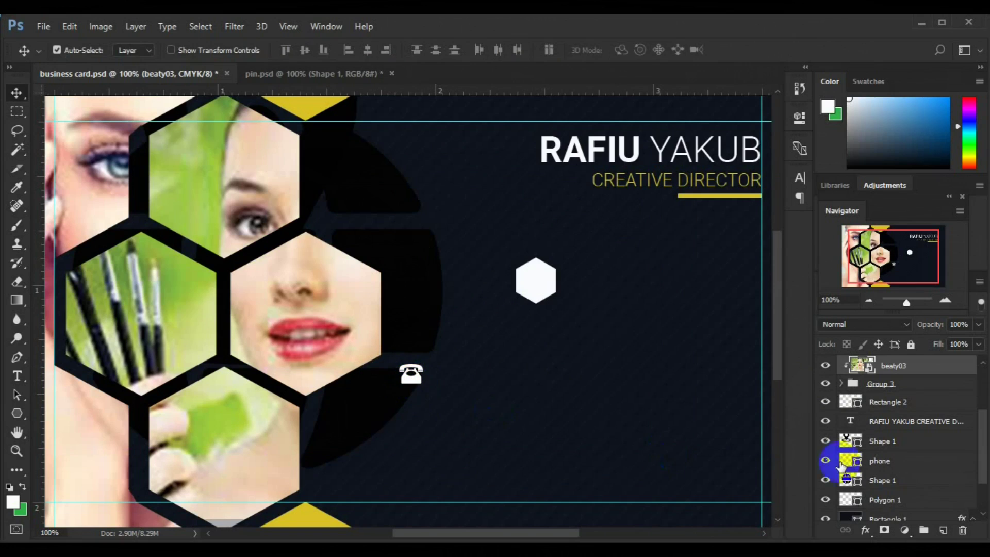
# Move the phone icon onto the white hexagon and fill it with the sampled yellow accent.
pyautogui.click(839, 461)
pyautogui.hotkey('ctrl', 't')
pyautogui.moveTo(410, 377); pyautogui.dragTo(541, 286)
pyautogui.press('Return')
pyautogui.doubleClick(856, 463)
pyautogui.click(309, 512)
pyautogui.click(829, 301)
# Centre the phone in the hexagon, recolour it navy #11171f, and group both as Group 4.
pyautogui.keyDown('ctrl'); pyautogui.click(906, 500); pyautogui.keyUp('ctrl')
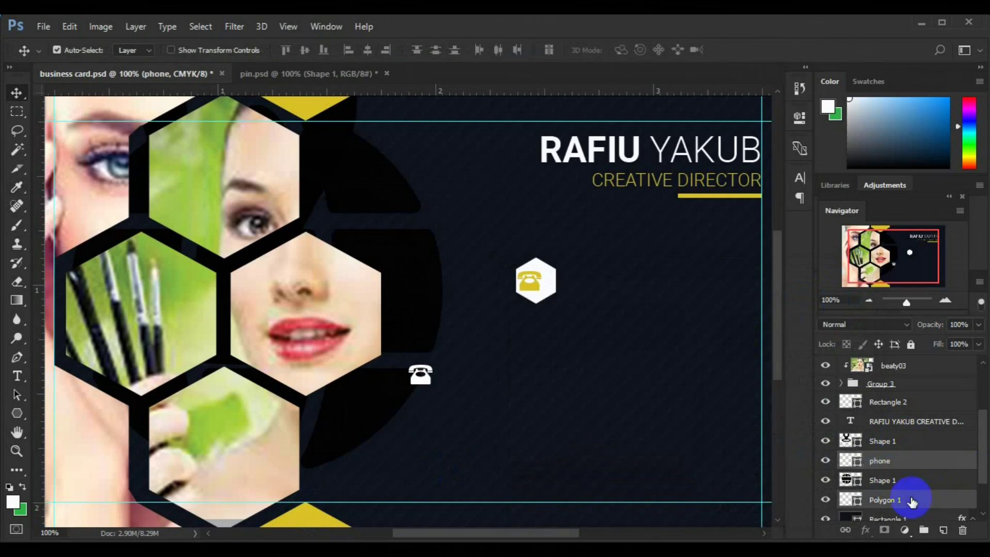
pyautogui.click(305, 50)
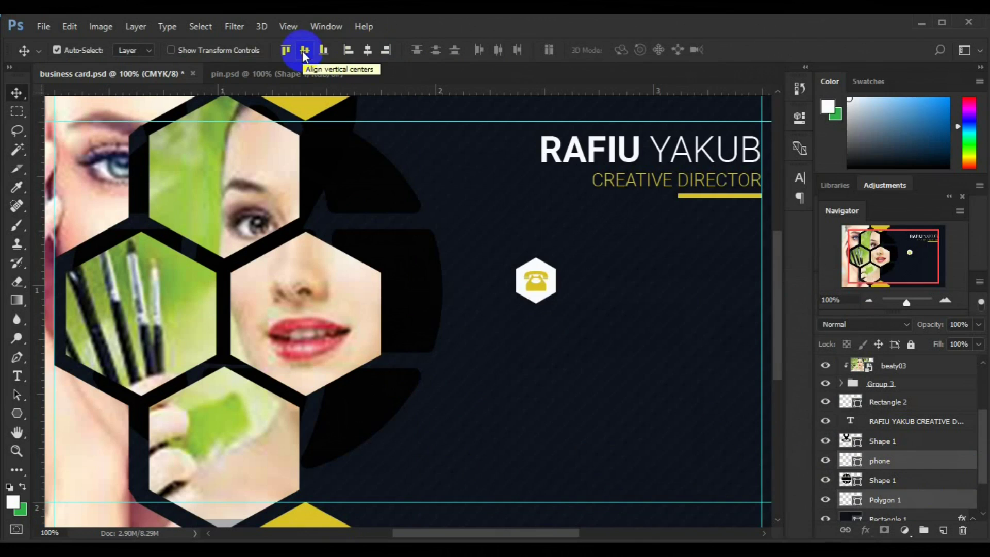
pyautogui.doubleClick(856, 463)
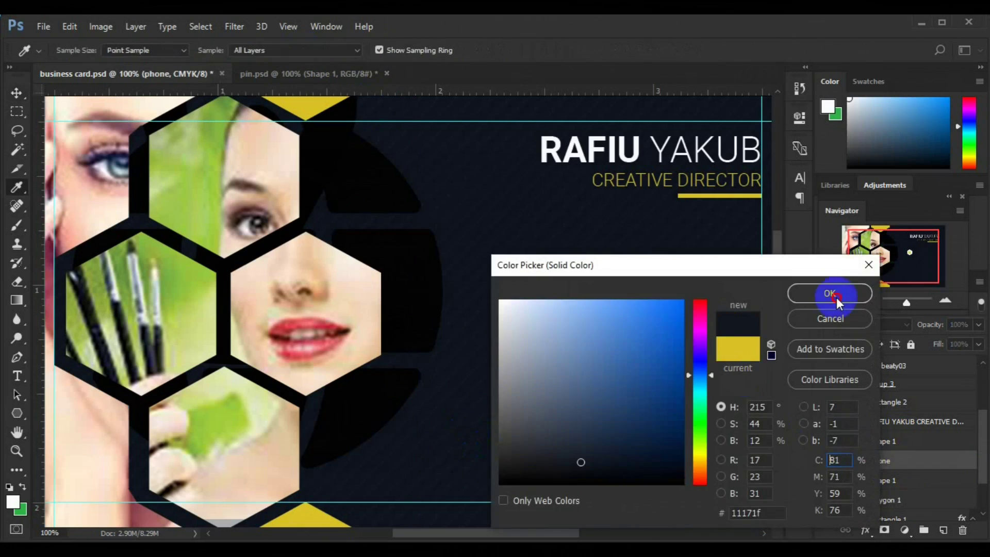
pyautogui.click(829, 292)
pyautogui.keyDown('ctrl'); pyautogui.click(891, 499); pyautogui.keyUp('ctrl')
pyautogui.hotkey('ctrl', 'g')
pyautogui.hotkey('ctrl', '-')
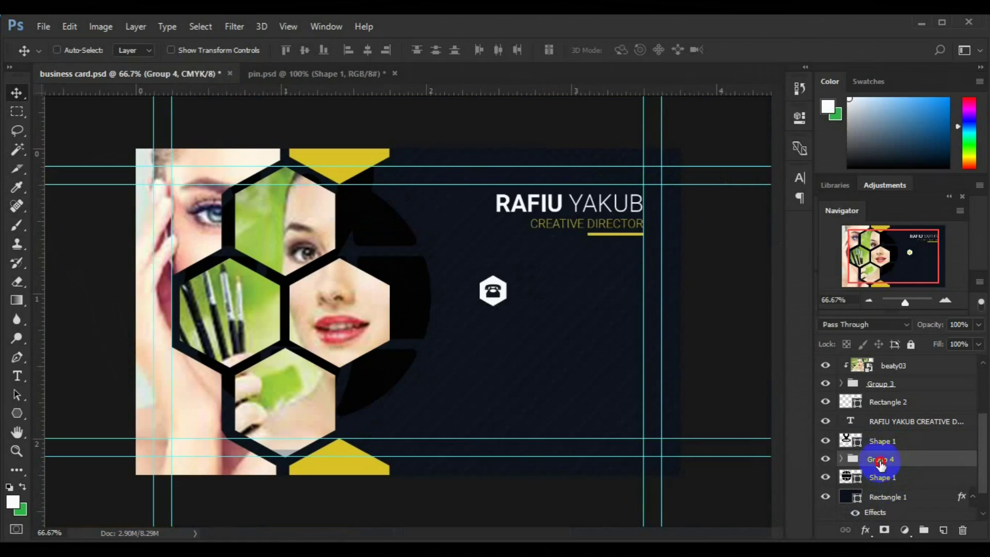
# Shift the phone icon group to the right, under the title.
pyautogui.hotkey('ctrl', 't')
pyautogui.moveTo(634, 292); pyautogui.dragTo(635, 291)
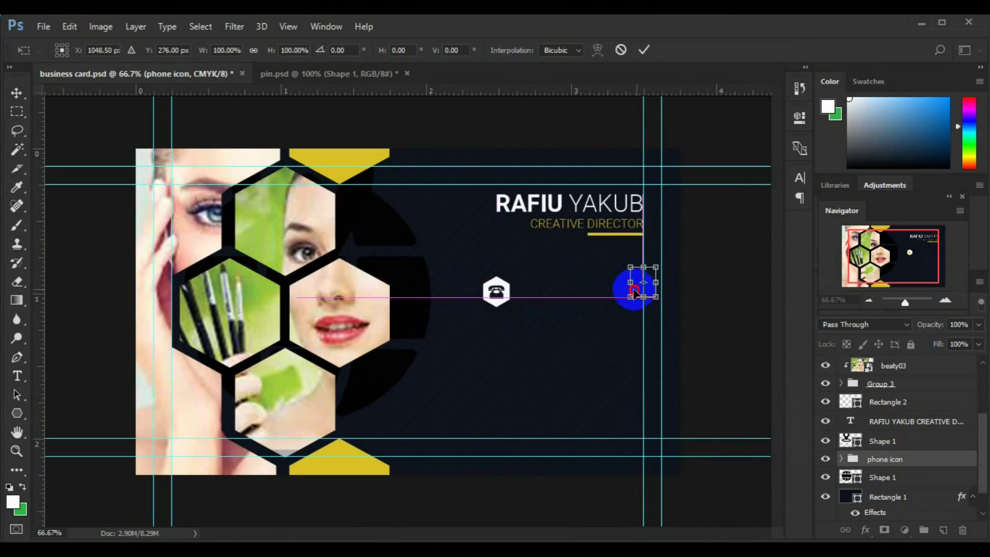
pyautogui.press('Return')
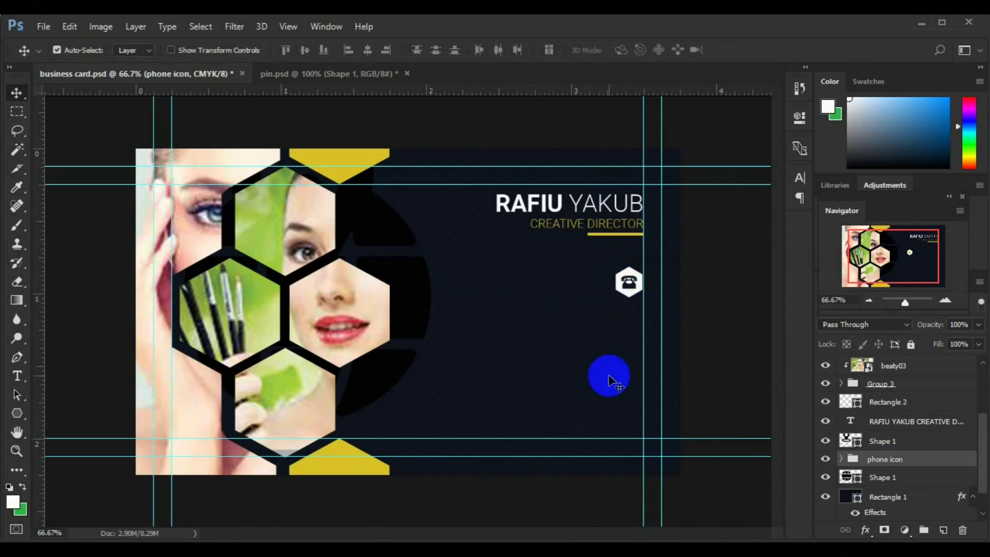
# Duplicate the phone icon group twice, stacking the copies in a vertical column below it.
pyautogui.hotkey('ctrl', 'j')
pyautogui.hotkey('ctrl', 't')
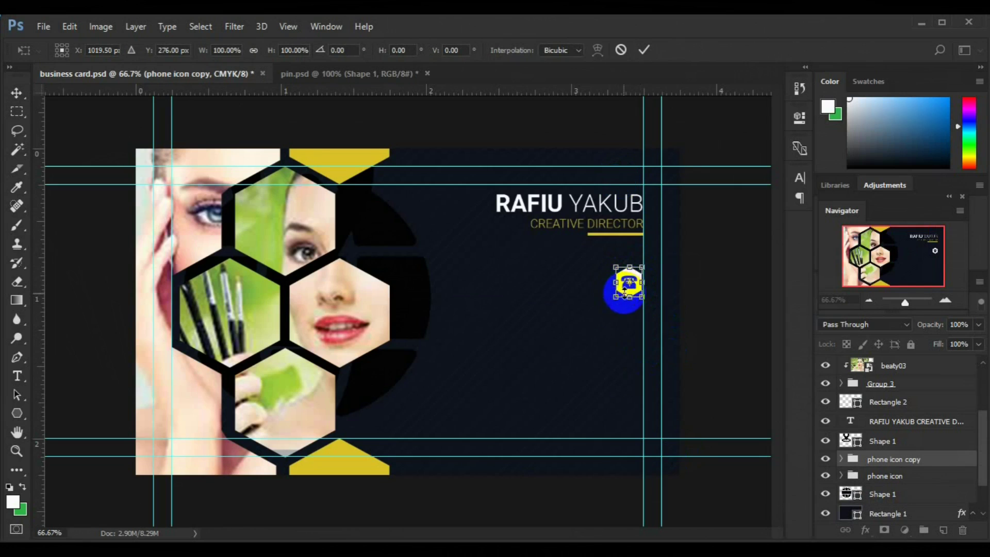
pyautogui.moveTo(621, 287); pyautogui.dragTo(621, 339)
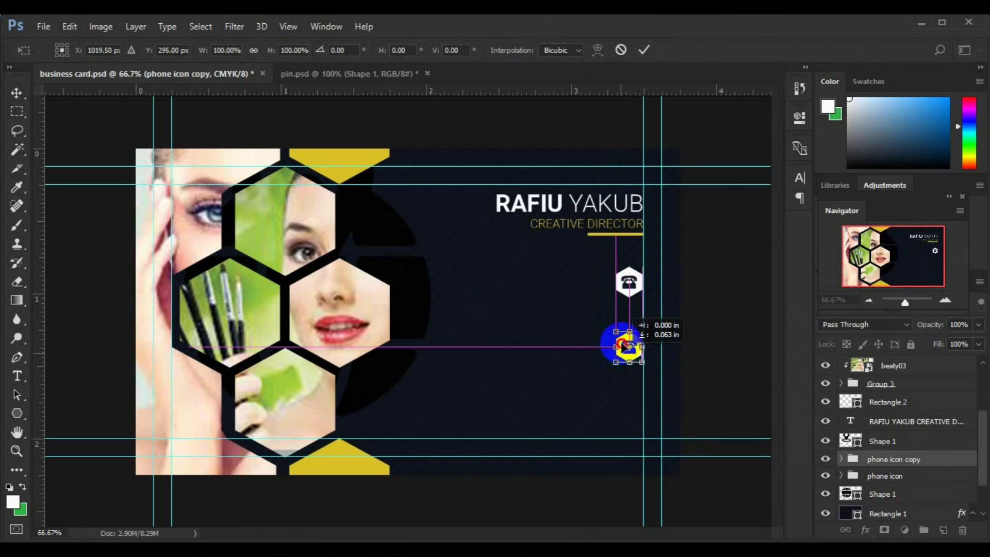
pyautogui.hotkey('ctrl', 'j')
pyautogui.hotkey('ctrl', 't')
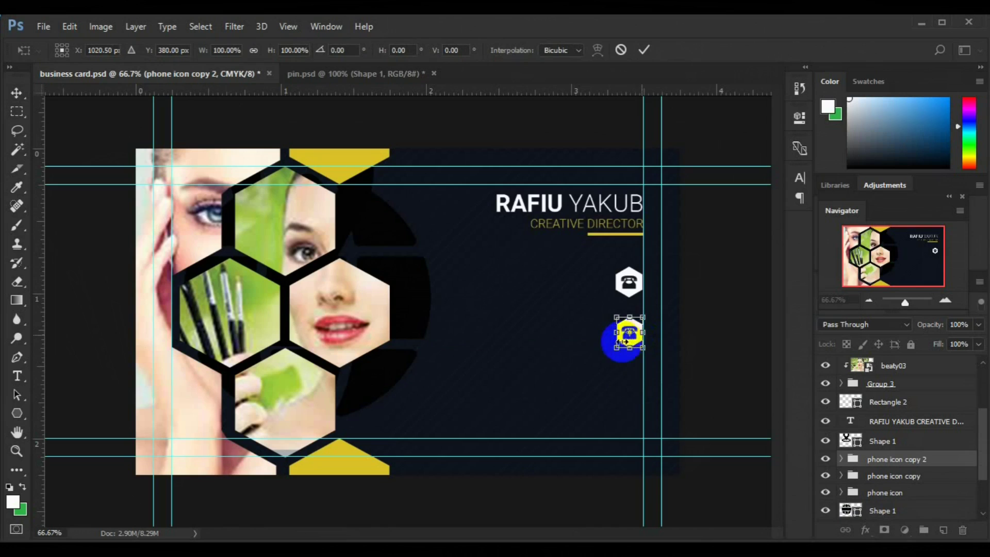
pyautogui.moveTo(622, 396); pyautogui.dragTo(626, 377)
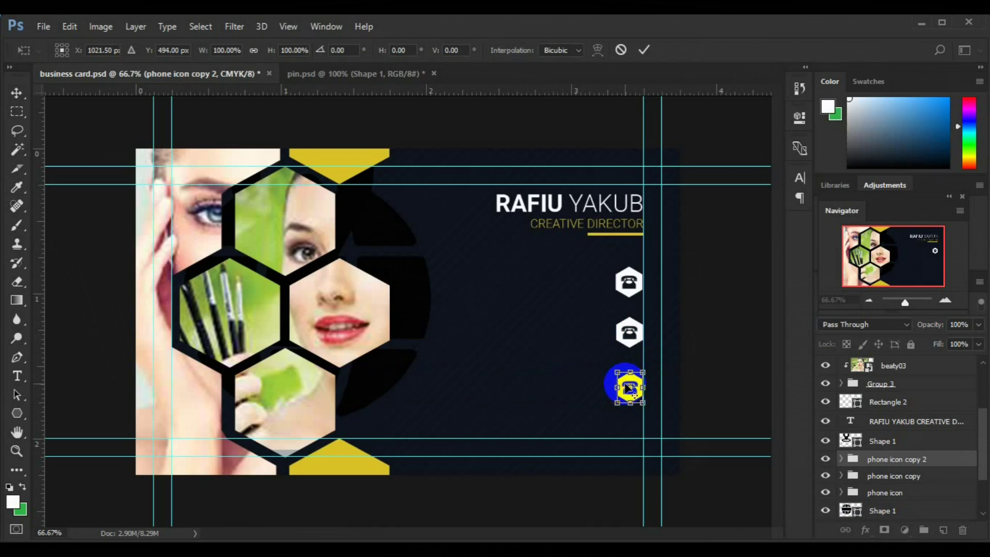
pyautogui.press('Return')
pyautogui.hotkey('ctrl', 't')
pyautogui.moveTo(639, 379)
pyautogui.mouseDown()
pyautogui.moveTo(632, 400)
pyautogui.moveTo(639, 380)
pyautogui.mouseUp()
pyautogui.press('Return')
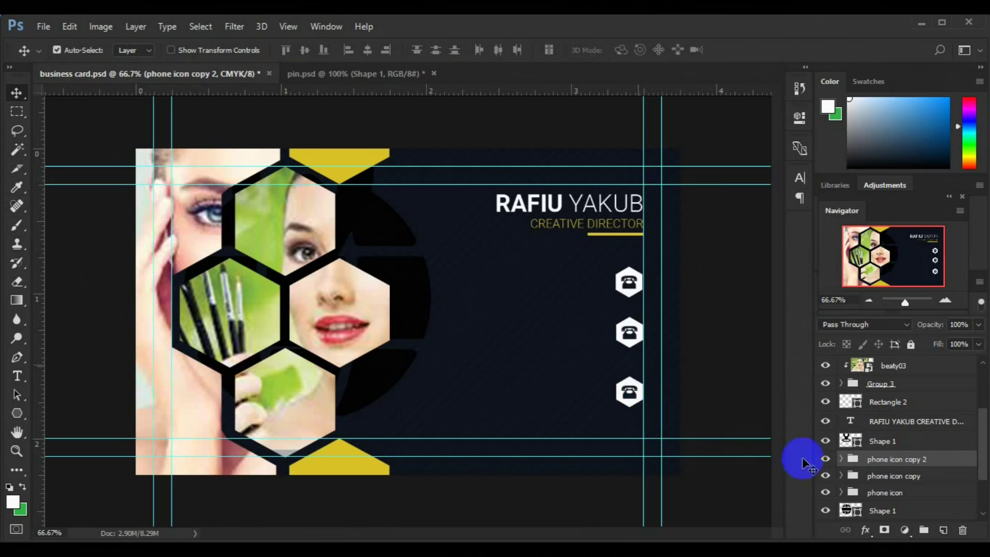
# Delete the lowest icon's phone and scale the location pin shape down to icon size.
pyautogui.click(633, 394)
pyautogui.press('Delete')
pyautogui.click(409, 317)
pyautogui.click(880, 441)
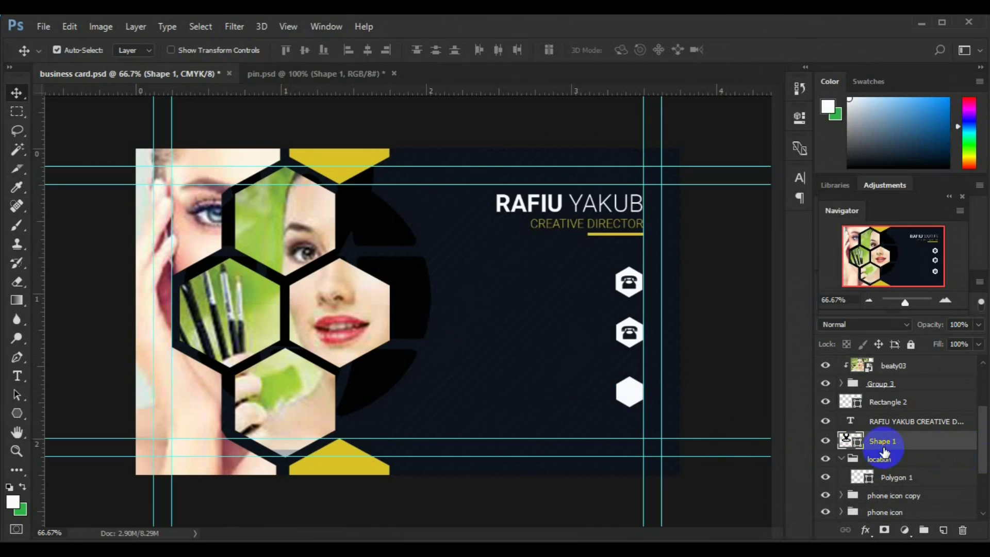
pyautogui.hotkey('ctrl', 't')
pyautogui.moveTo(407, 320); pyautogui.dragTo(438, 340)
pyautogui.moveTo(554, 429); pyautogui.dragTo(455, 345)
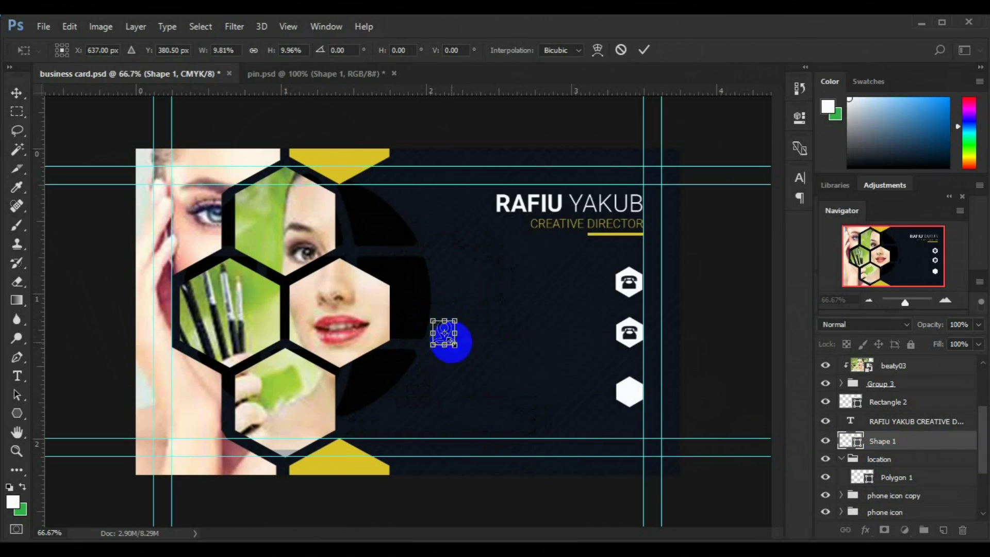
pyautogui.press('Return')
# Place the pin on the lowest hexagon inside the location group and colour it dark.
pyautogui.click(446, 338)
pyautogui.hotkey('ctrl', 't')
pyautogui.moveTo(446, 334); pyautogui.dragTo(640, 400)
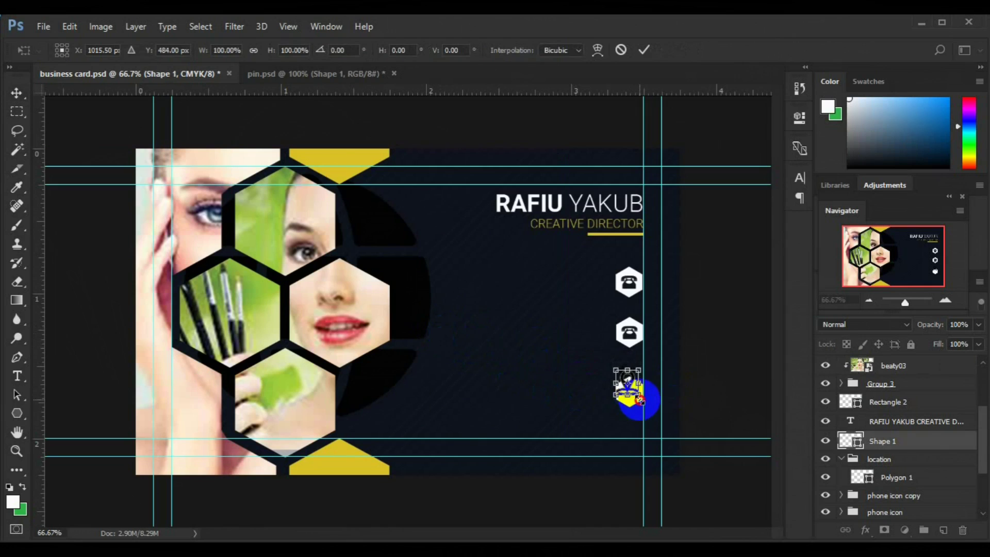
pyautogui.press('Return')
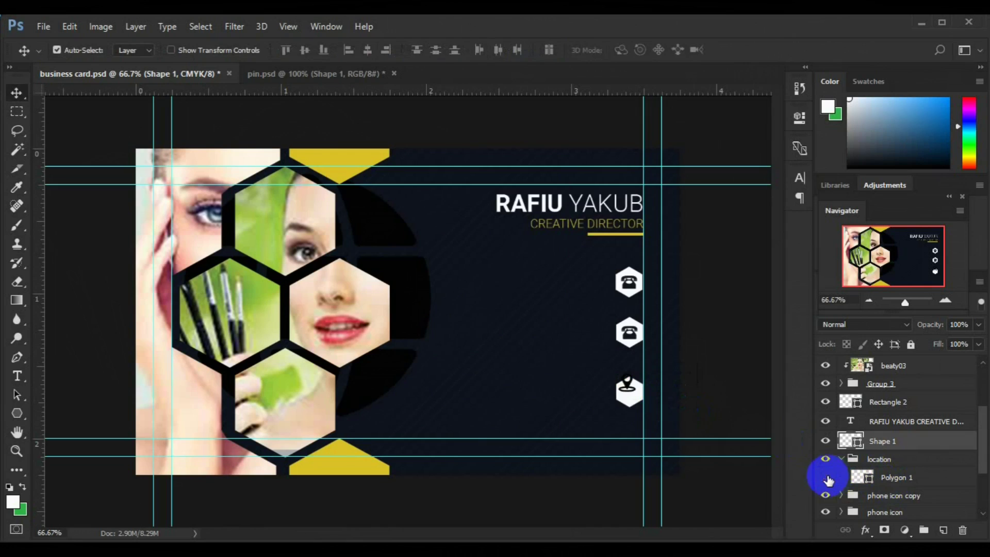
pyautogui.moveTo(838, 480); pyautogui.dragTo(839, 478)
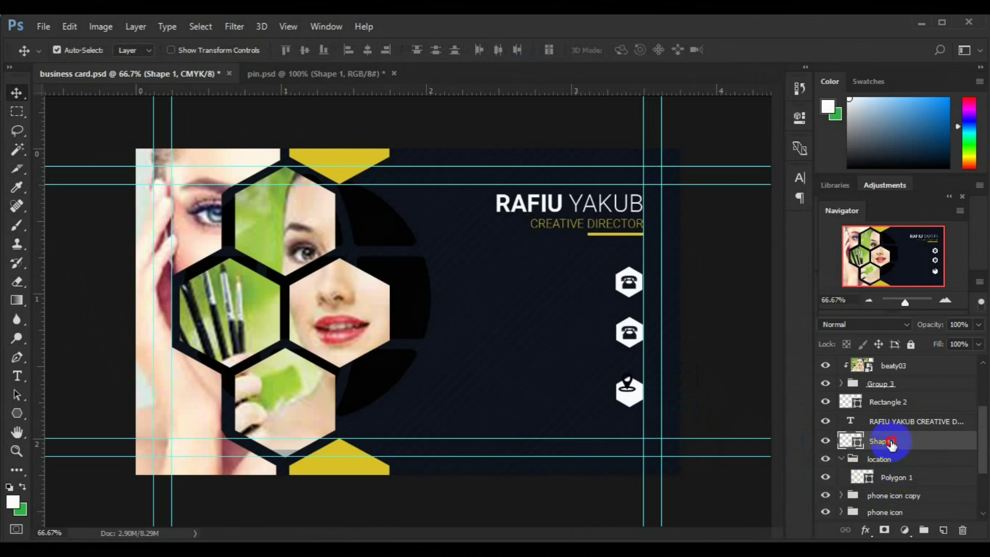
pyautogui.keyDown('shift'); pyautogui.click(895, 477); pyautogui.keyUp('shift')
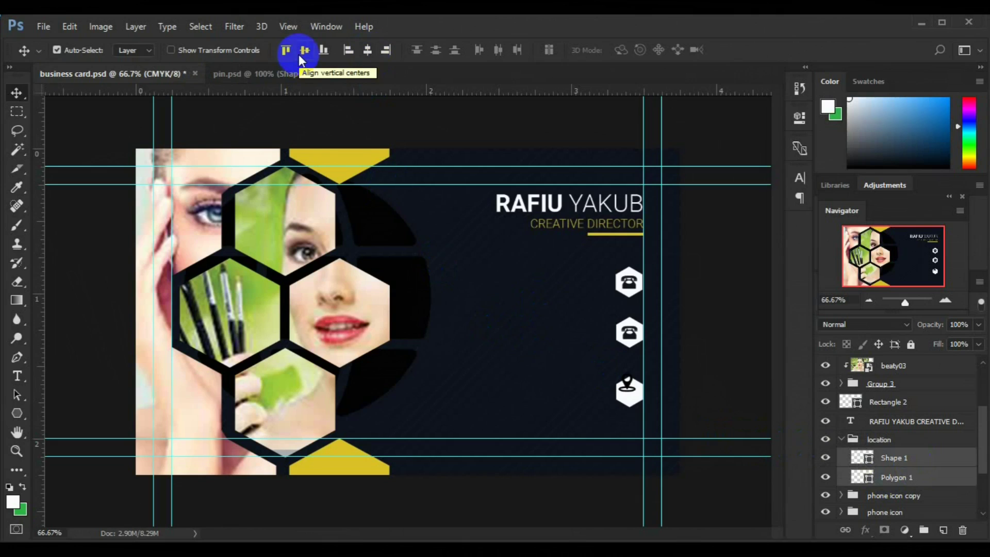
pyautogui.doubleClick(862, 458)
pyautogui.click(814, 290)
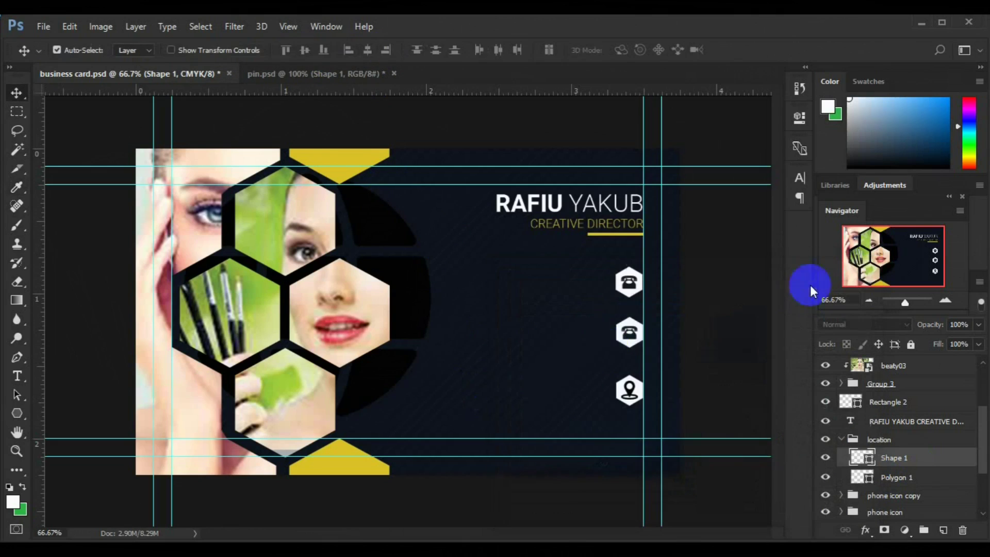
pyautogui.click(841, 440)
# Delete the phone from the middle hexagon and select the globe shape for transforming.
pyautogui.click(629, 336)
pyautogui.press('Delete')
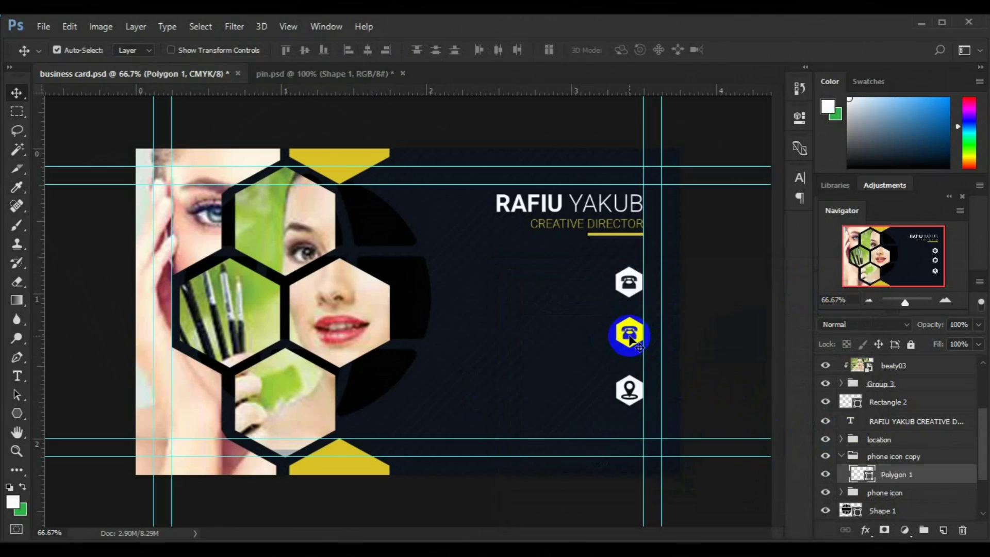
pyautogui.click(410, 310)
pyautogui.scroll(-1, 949, 489)
pyautogui.click(849, 499)
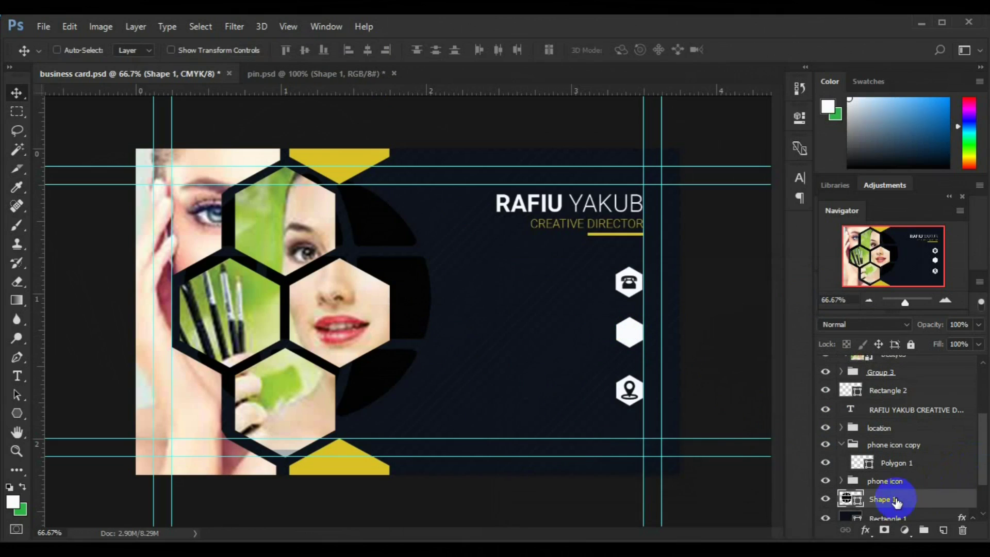
pyautogui.hotkey('ctrl', 't')
# Shrink the globe and move it into the middle icon's group.
pyautogui.moveTo(431, 422); pyautogui.dragTo(551, 355)
pyautogui.press('Return')
pyautogui.click(841, 444)
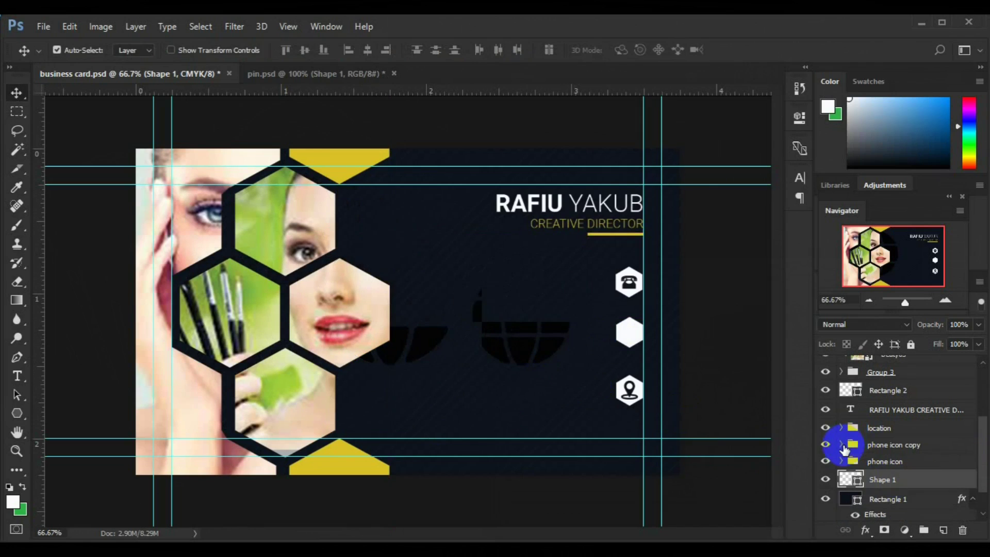
pyautogui.click(841, 444)
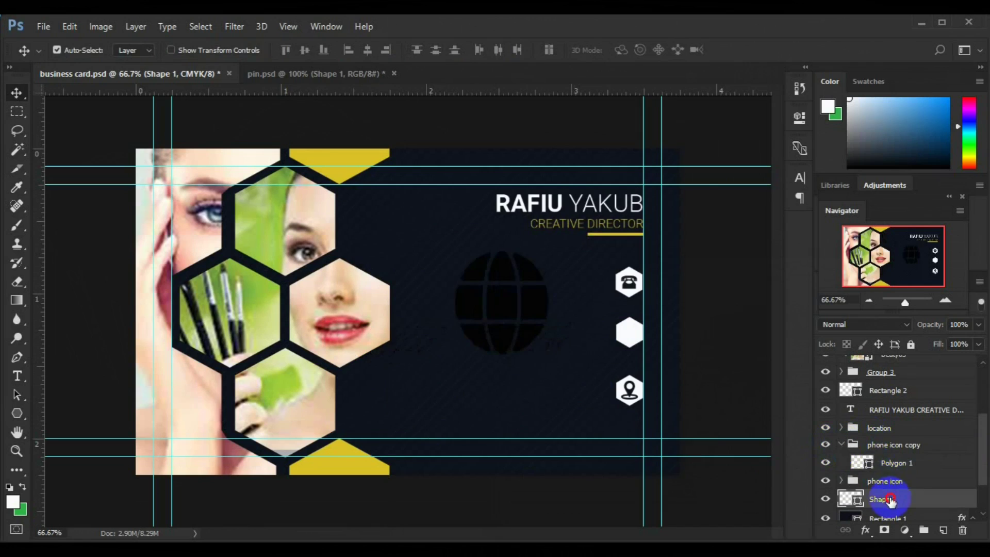
pyautogui.moveTo(889, 500); pyautogui.dragTo(897, 460)
pyautogui.hotkey('ctrl', 't')
pyautogui.moveTo(550, 354); pyautogui.dragTo(510, 307)
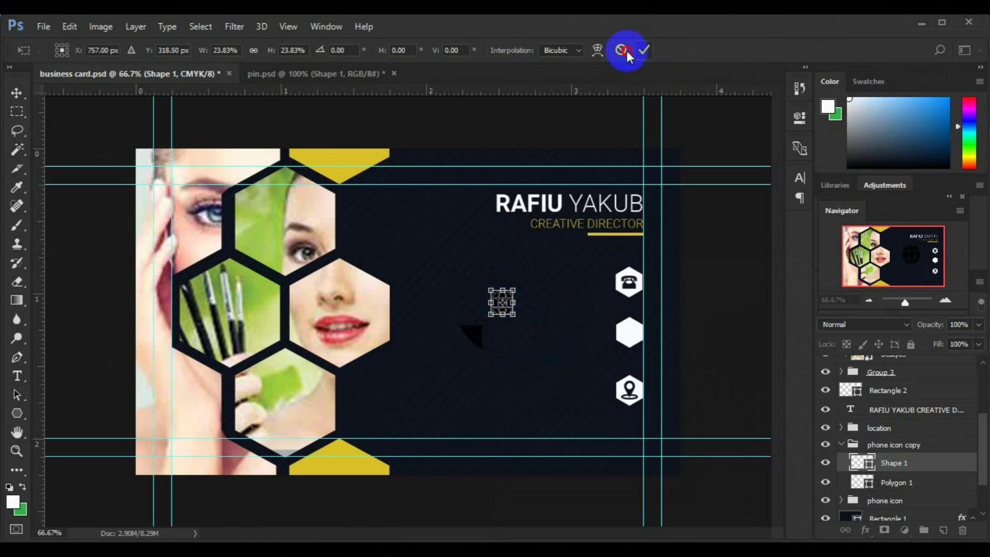
pyautogui.click(645, 49)
pyautogui.click(495, 312)
pyautogui.moveTo(984, 465); pyautogui.dragTo(983, 429)
# Fit the globe onto the middle white hexagon and select it with the hexagon.
pyautogui.click(516, 316)
pyautogui.hotkey('ctrl', 't')
pyautogui.moveTo(516, 317); pyautogui.dragTo(635, 339)
pyautogui.moveTo(667, 375); pyautogui.dragTo(623, 334)
pyautogui.press('Return')
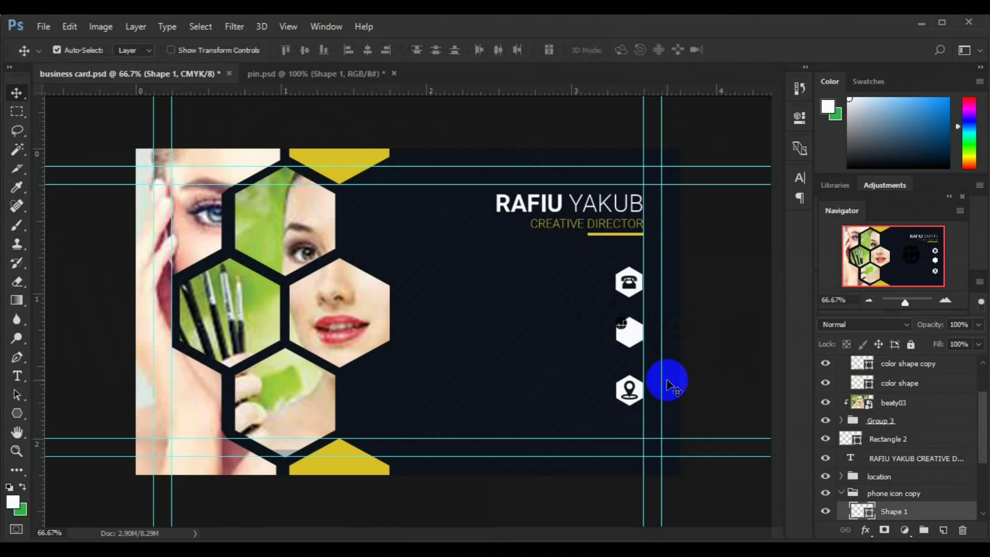
pyautogui.click(983, 514)
pyautogui.keyDown('shift'); pyautogui.click(929, 514); pyautogui.keyUp('shift')
# Centre the globe on its hexagon and rename that group 'web'.
pyautogui.click(373, 50)
pyautogui.click(307, 52)
pyautogui.doubleClick(892, 475)
pyautogui.write('web')
pyautogui.press('Return')
pyautogui.click(841, 474)
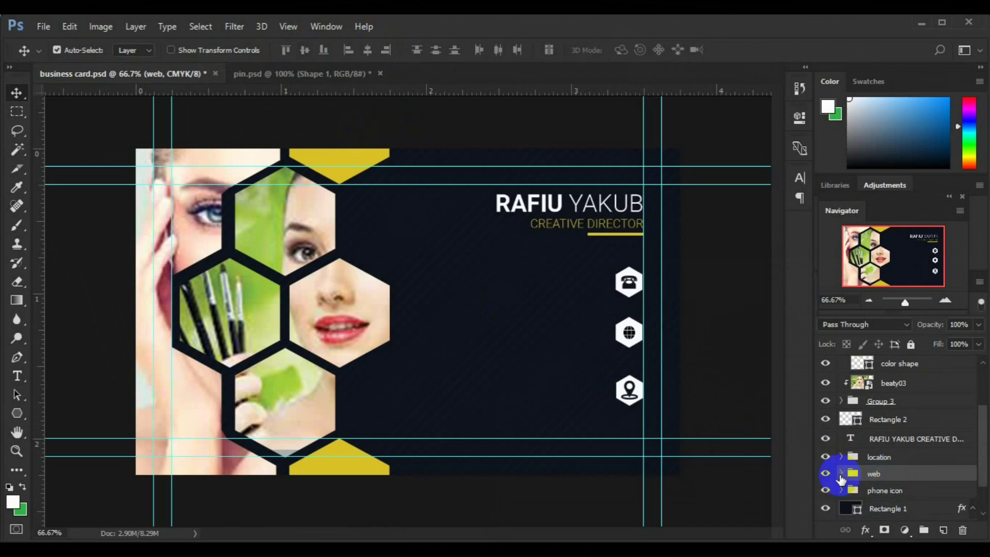
# Add a bold text block with two phone-number lines.
pyautogui.press('t')
pyautogui.click(484, 297)
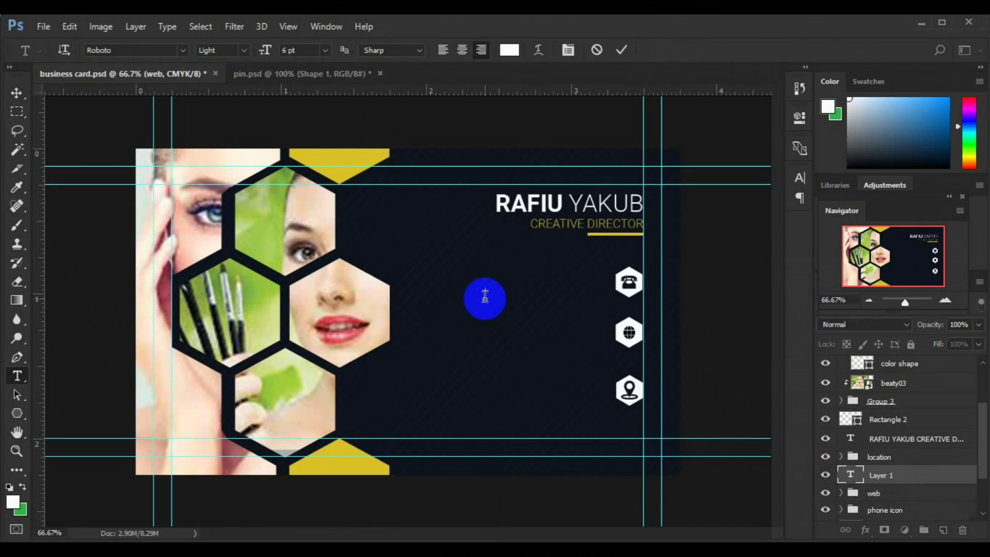
pyautogui.click(244, 50)
pyautogui.click(222, 149)
pyautogui.write('+234')
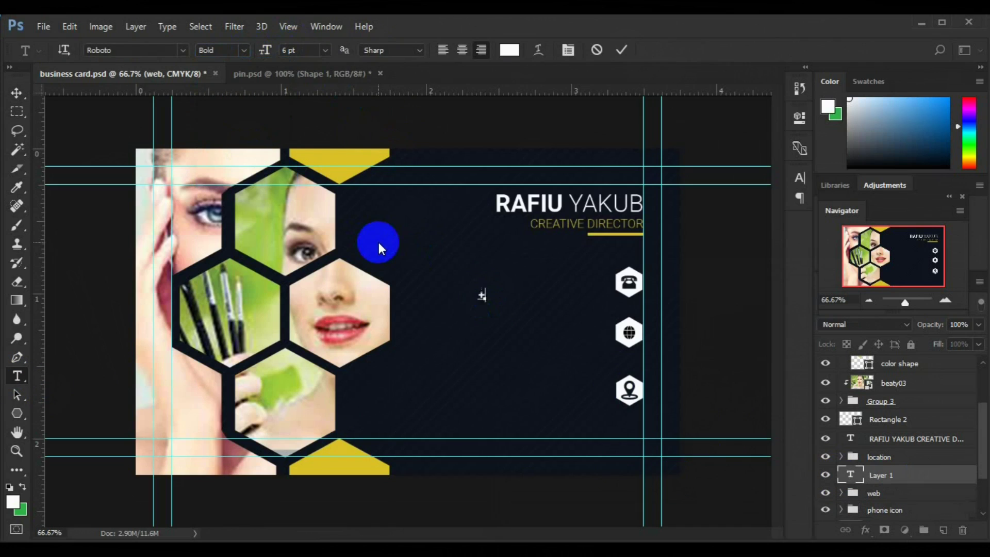
pyautogui.write('.90')
pyautogui.press('Return')
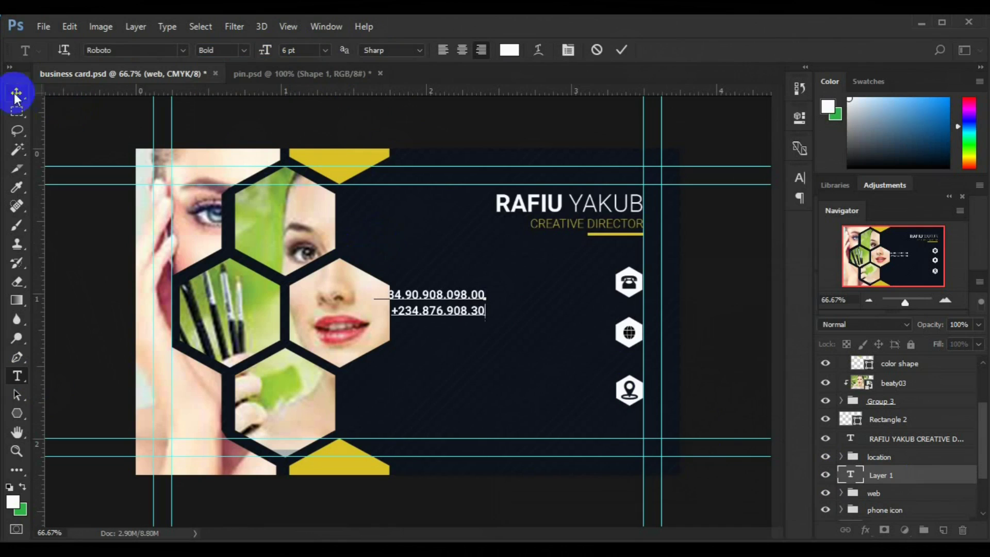
pyautogui.click(17, 92)
pyautogui.click(516, 281)
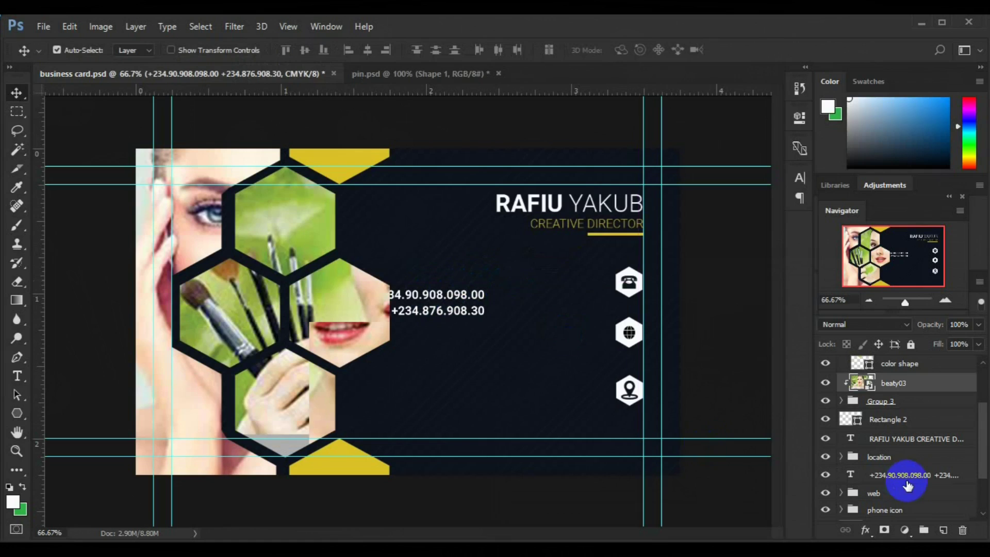
# Move the phone-number text beside the phone icon.
pyautogui.click(907, 481)
pyautogui.hotkey('ctrl', 't')
pyautogui.moveTo(467, 310); pyautogui.dragTo(551, 293)
pyautogui.press('Return')
pyautogui.click(901, 511)
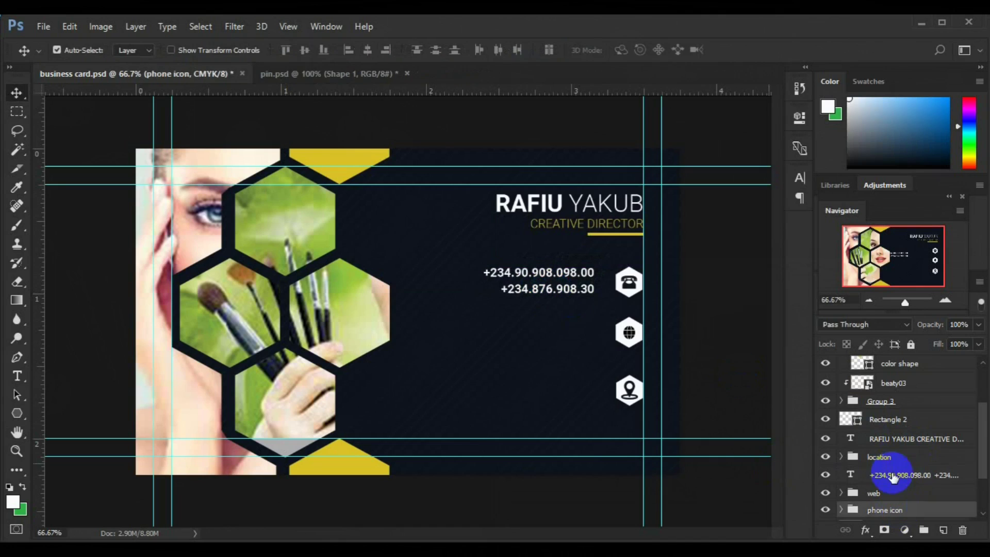
# Align the phone text's vertical centre with its icon and duplicate it beside the globe.
pyautogui.keyDown('ctrl'); pyautogui.click(892, 475); pyautogui.keyUp('ctrl')
pyautogui.click(304, 53)
pyautogui.moveTo(549, 294); pyautogui.dragTo(548, 347)
pyautogui.hotkey('ctrl', 't')
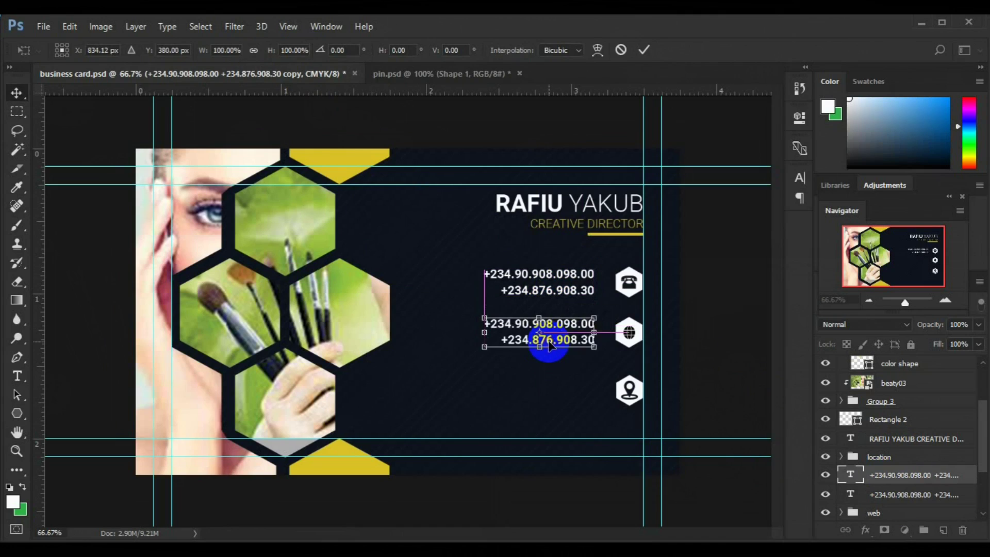
pyautogui.press('Return')
pyautogui.click(17, 376)
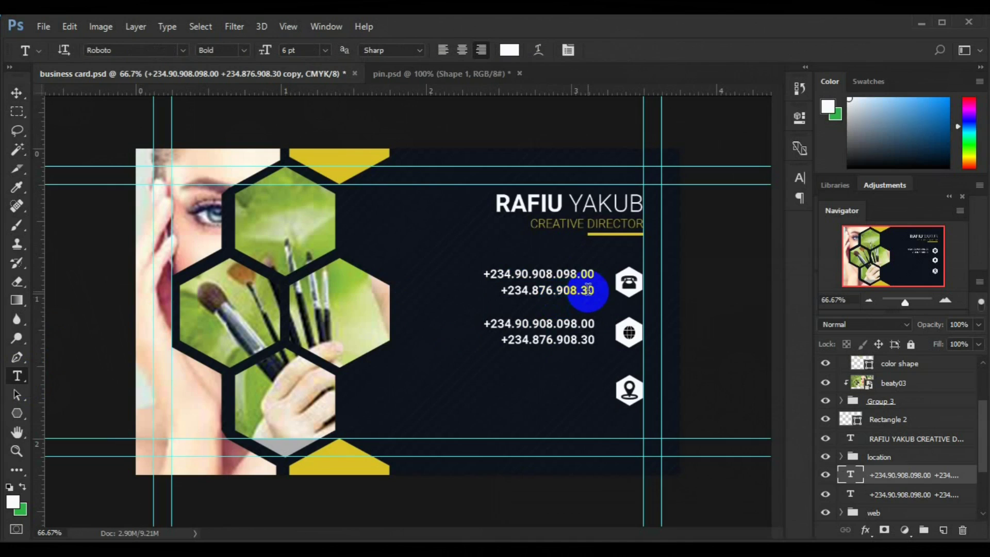
# Adjust the phone numbers and rewrite the duplicate as the website and e-mail lines.
pyautogui.click(587, 290)
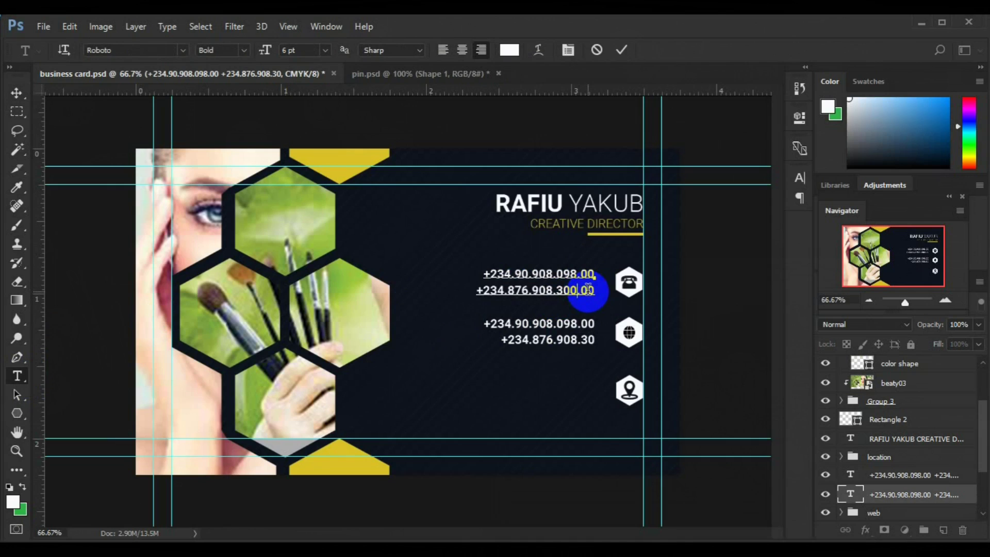
pyautogui.click(622, 49)
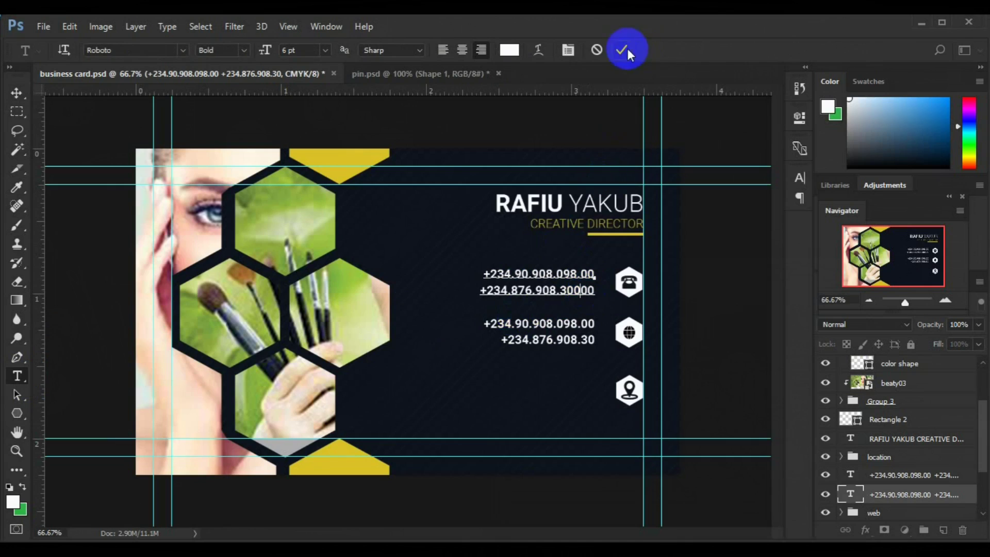
pyautogui.click(506, 318)
pyautogui.hotkey('ctrl', 'a')
pyautogui.press('Up')
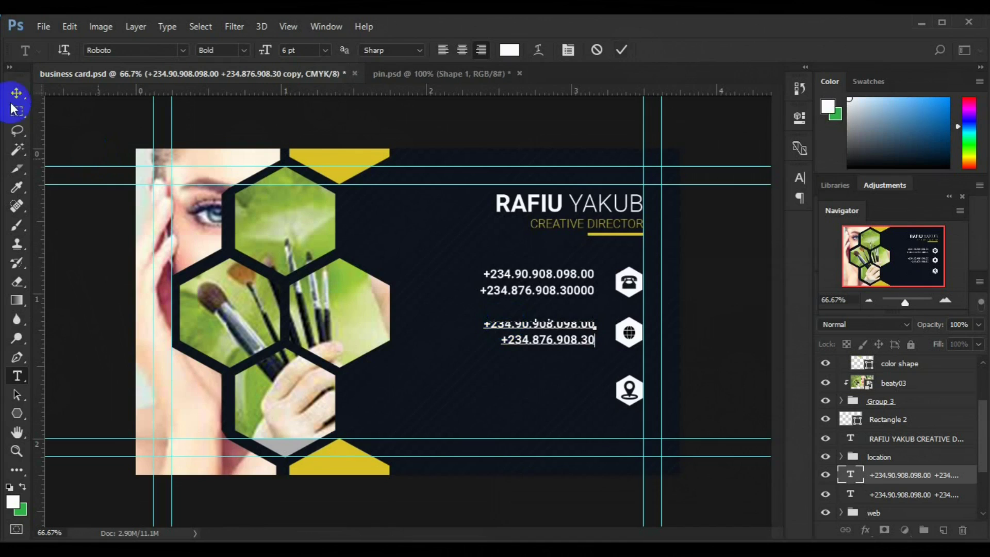
pyautogui.click(15, 98)
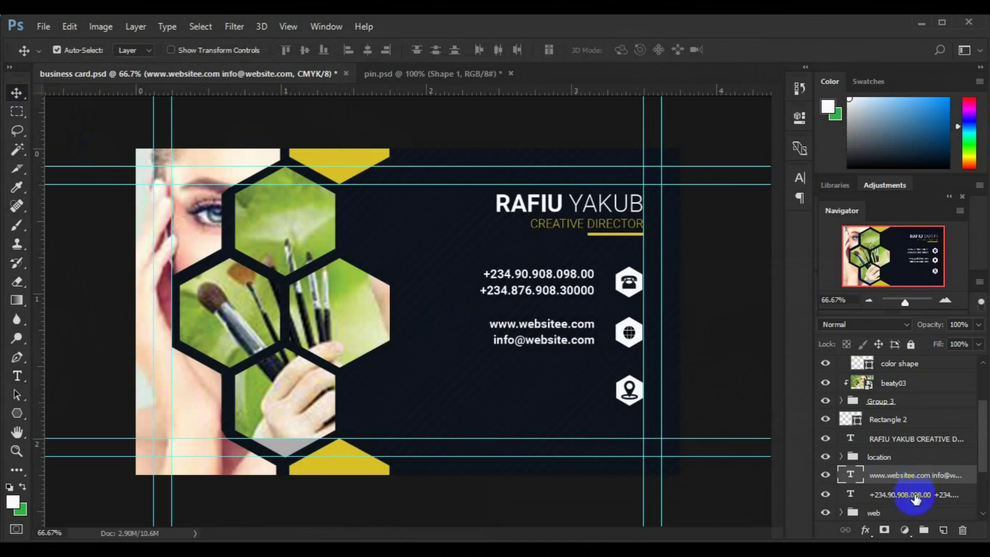
pyautogui.scroll(-1, 903, 480)
pyautogui.keyDown('ctrl'); pyautogui.click(877, 492); pyautogui.keyUp('ctrl')
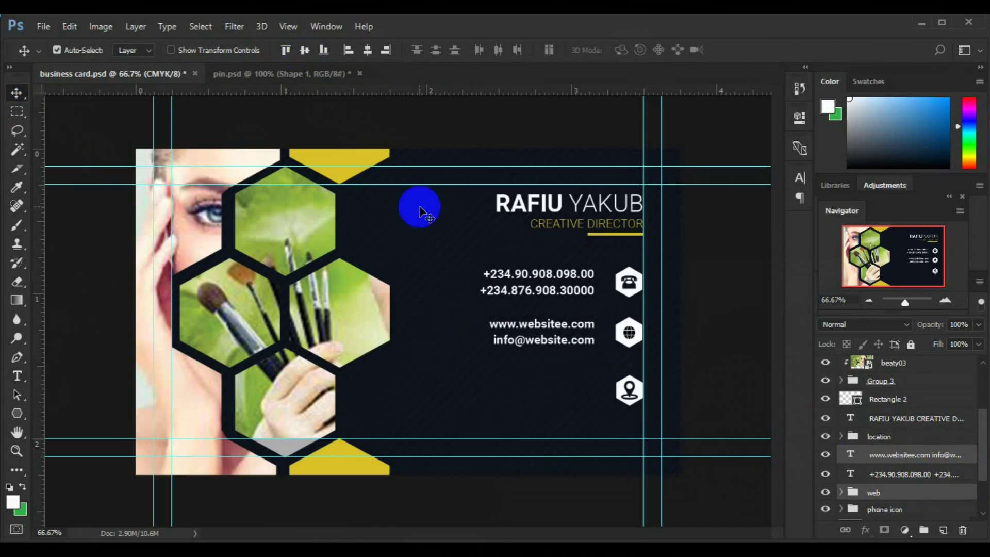
# Duplicate the website text and move the copy beside the location pin.
pyautogui.click(904, 456)
pyautogui.hotkey('ctrl', 'j')
pyautogui.hotkey('ctrl', 't')
pyautogui.moveTo(568, 337); pyautogui.dragTo(566, 392)
pyautogui.press('Return')
# Replace the copy's text with the two-line street address.
pyautogui.click(488, 381)
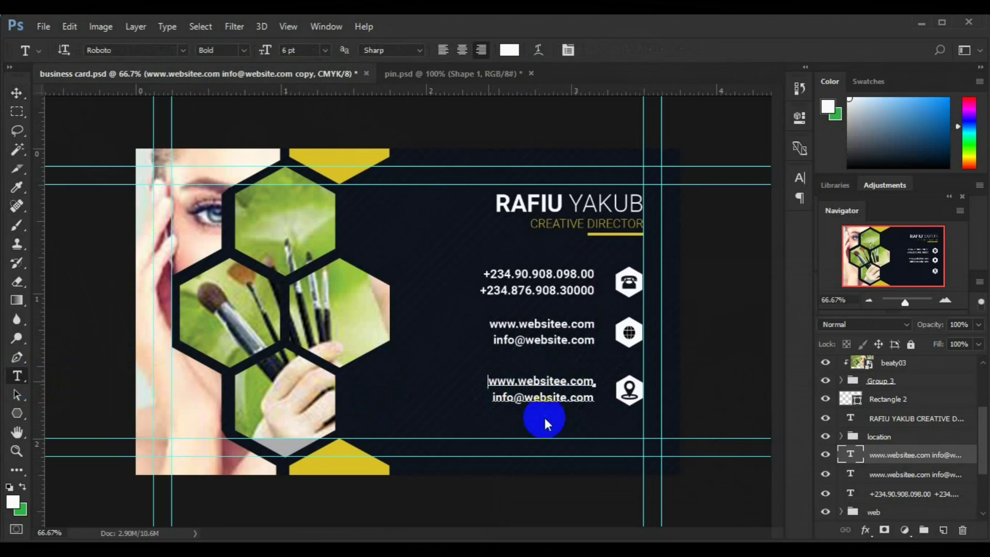
pyautogui.hotkey('ctrl', 'a')
pyautogui.press('Right')
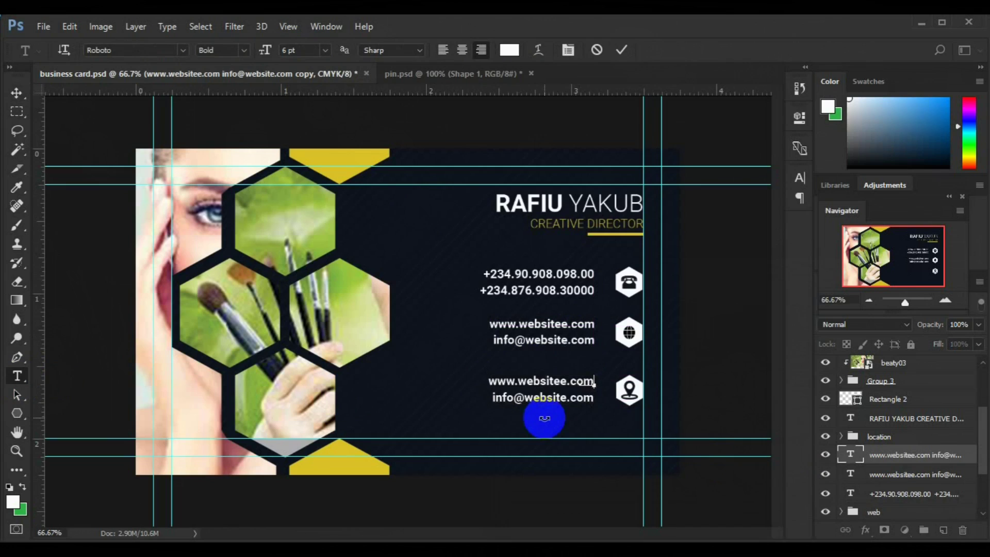
pyautogui.hotkey('ctrl', 'a')
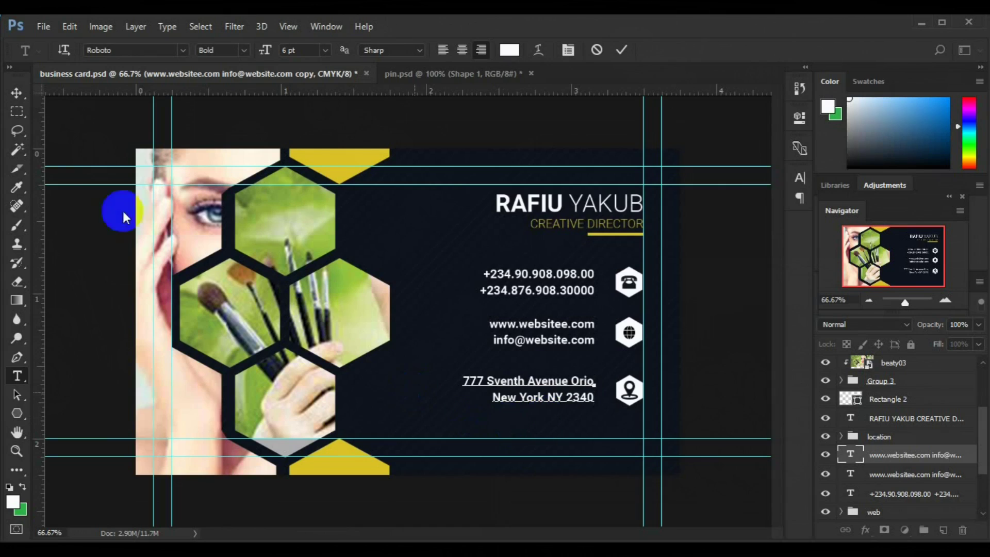
pyautogui.click(17, 93)
pyautogui.click(872, 437)
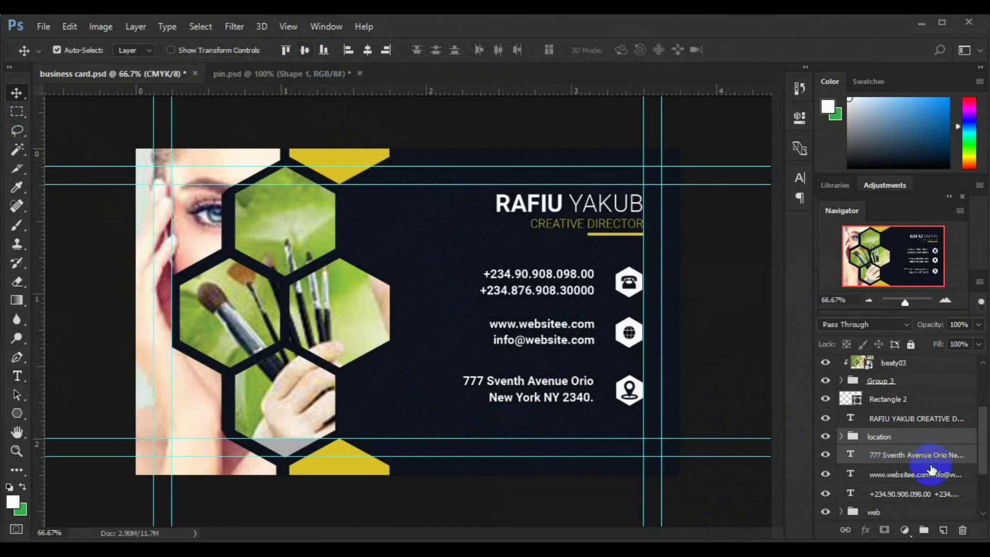
# Right-align the address, website and phone number text, grouping the address with the website text.
pyautogui.keyDown('shift'); pyautogui.click(923, 474); pyautogui.keyUp('shift')
pyautogui.click(384, 51)
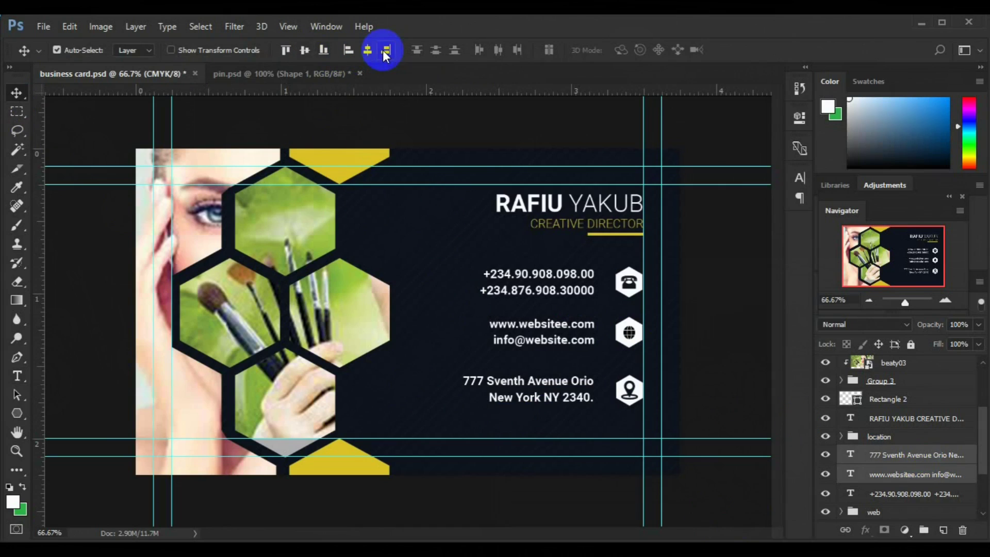
pyautogui.hotkey('ctrl', 'g')
pyautogui.click(893, 473)
pyautogui.keyDown('shift'); pyautogui.click(867, 456); pyautogui.keyUp('shift')
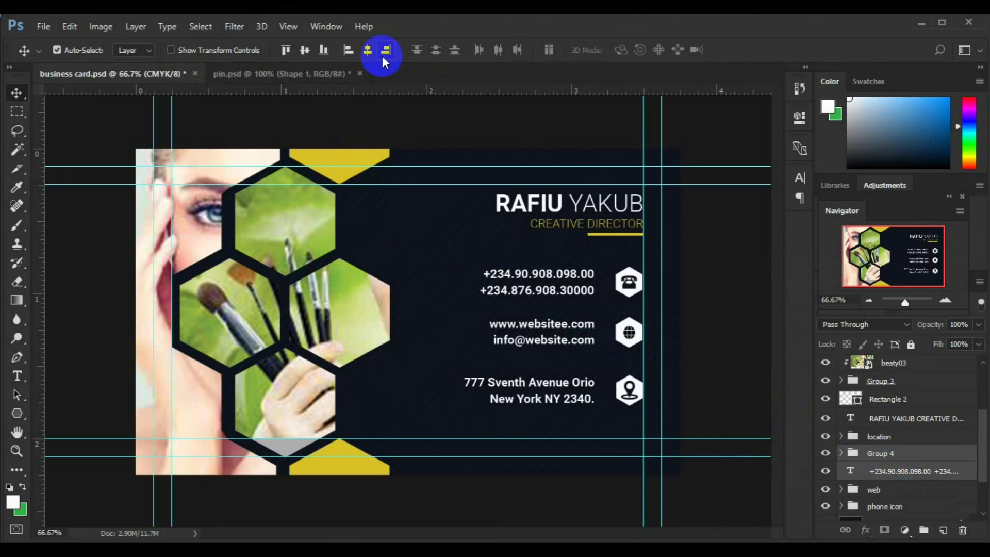
pyautogui.click(382, 56)
# Group all the contact icons and text layers into a single group.
pyautogui.moveTo(985, 465); pyautogui.dragTo(987, 481)
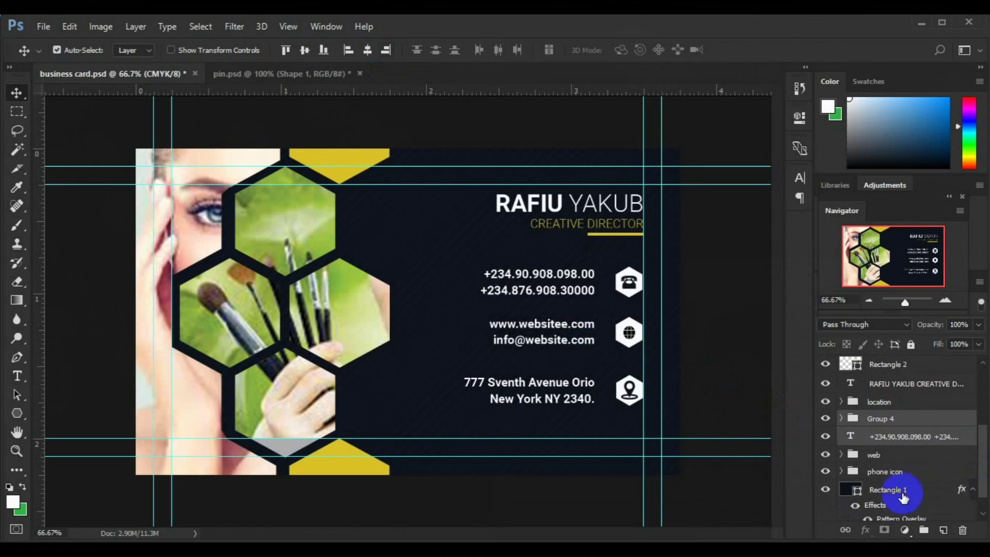
pyautogui.click(885, 473)
pyautogui.keyDown('shift'); pyautogui.click(885, 404); pyautogui.keyUp('shift')
pyautogui.hotkey('ctrl', 'g')
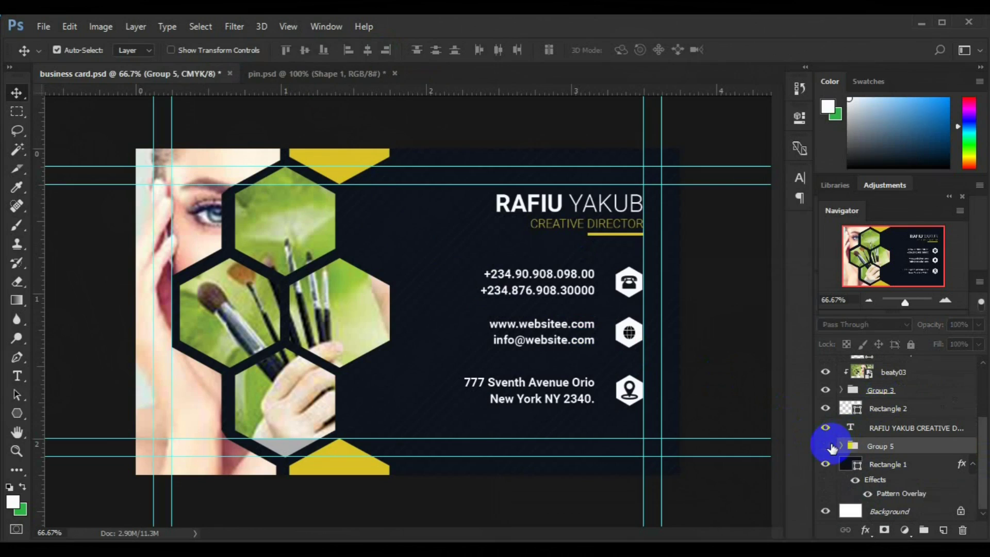
# Centre the contact group vertically on the card, nudge it down, then move and free-transform the beaty03 photo.
pyautogui.click(826, 447)
pyautogui.click(826, 447)
pyautogui.hotkey('ctrl', 'a')
pyautogui.click(304, 50)
pyautogui.hotkey('ctrl', 'd')
pyautogui.press('Down')
pyautogui.press('Down')
pyautogui.press('Down')
pyautogui.press('Down')
pyautogui.press('Down')
pyautogui.press('Down')
pyautogui.press('Down')
pyautogui.press('Down')
pyautogui.press('Down')
pyautogui.press('Down')
pyautogui.press('Down')
pyautogui.press('Down')
pyautogui.press('Down')
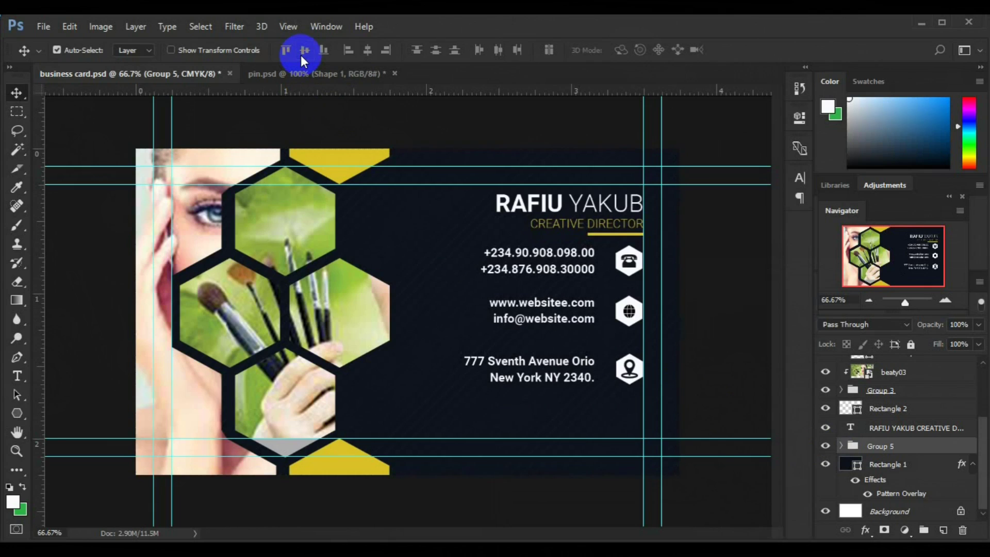
pyautogui.press('Down')
pyautogui.press('Down')
pyautogui.press('Down')
pyautogui.press('Down')
pyautogui.press('Down')
pyautogui.press('Down')
pyautogui.press('Down')
pyautogui.press('Down')
pyautogui.moveTo(303, 405); pyautogui.dragTo(304, 407)
pyautogui.hotkey('ctrl', 't')
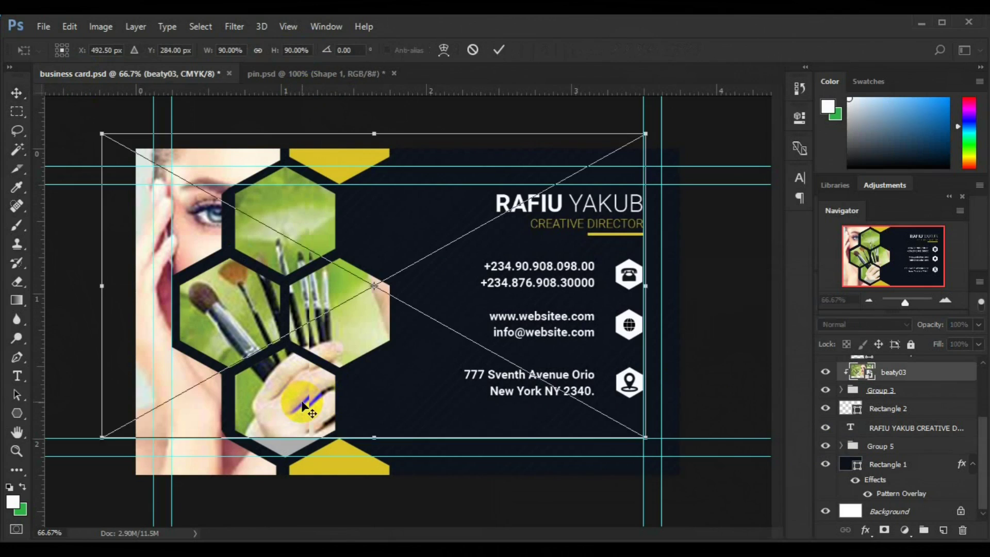